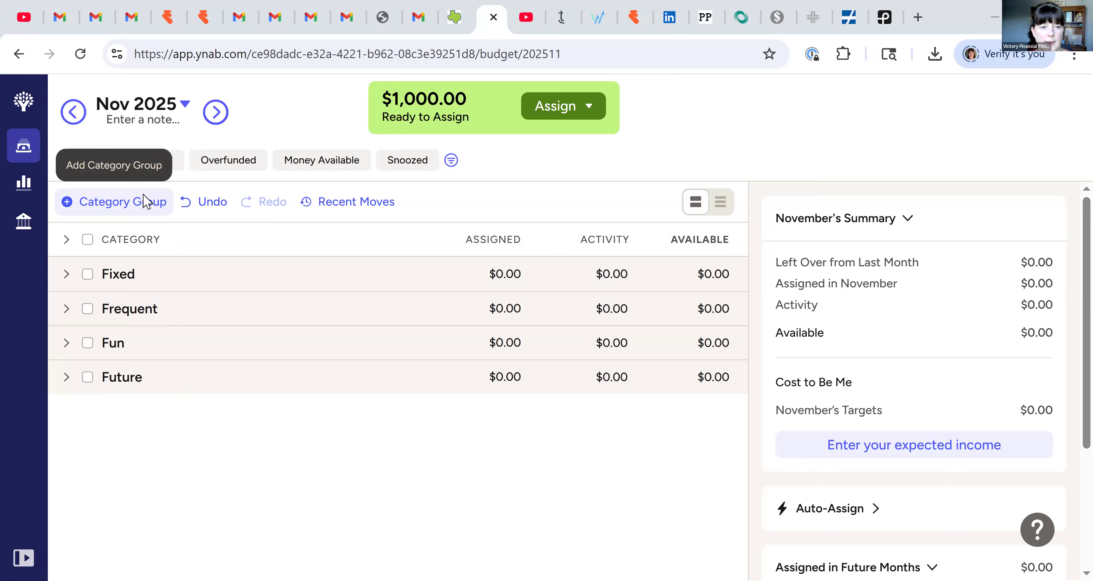
- Add a category group named "Thanksgiving / Christmas / New Year" to the November 2025 budget
click(145, 200)
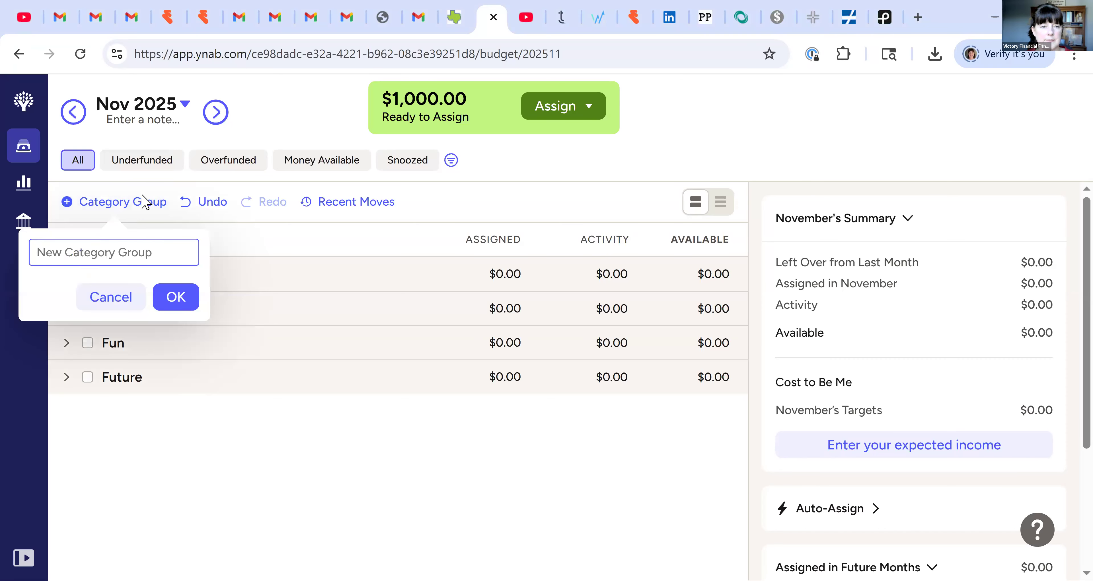
text(Thanksgiving / Christmas / )
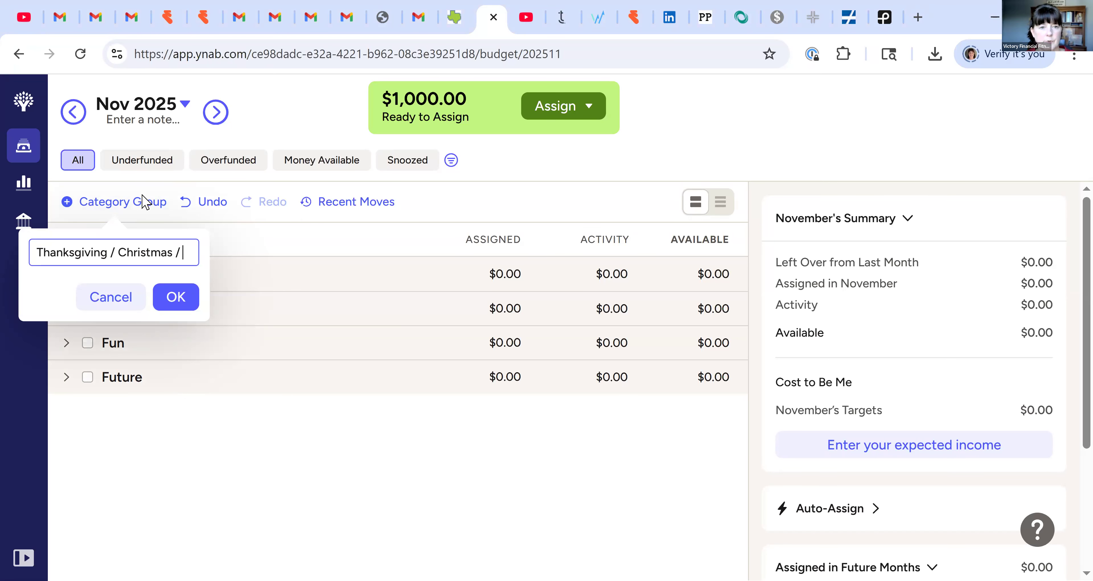
text(New Year)
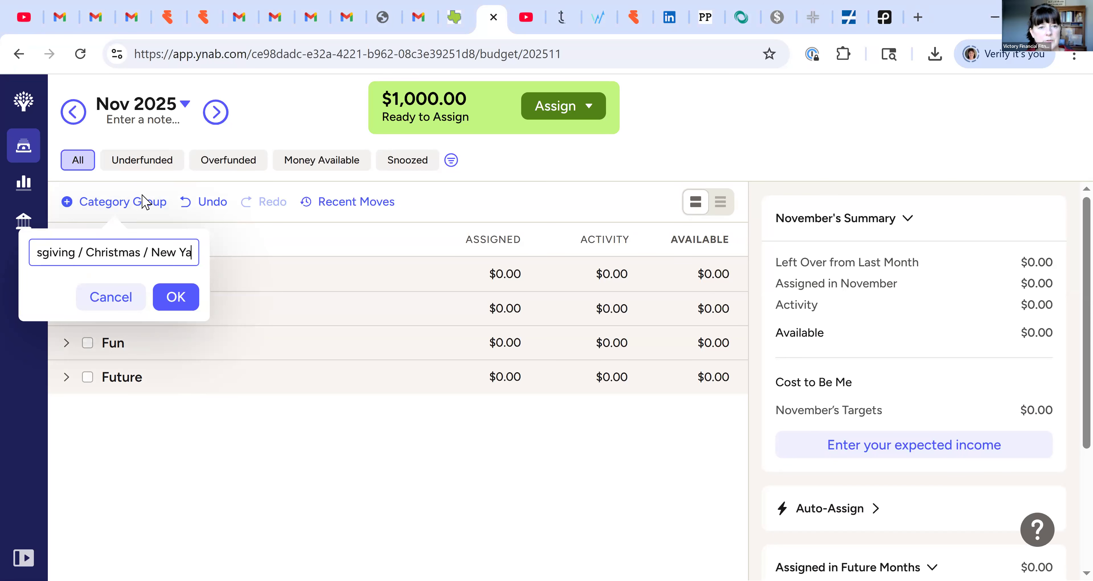
key(Return)
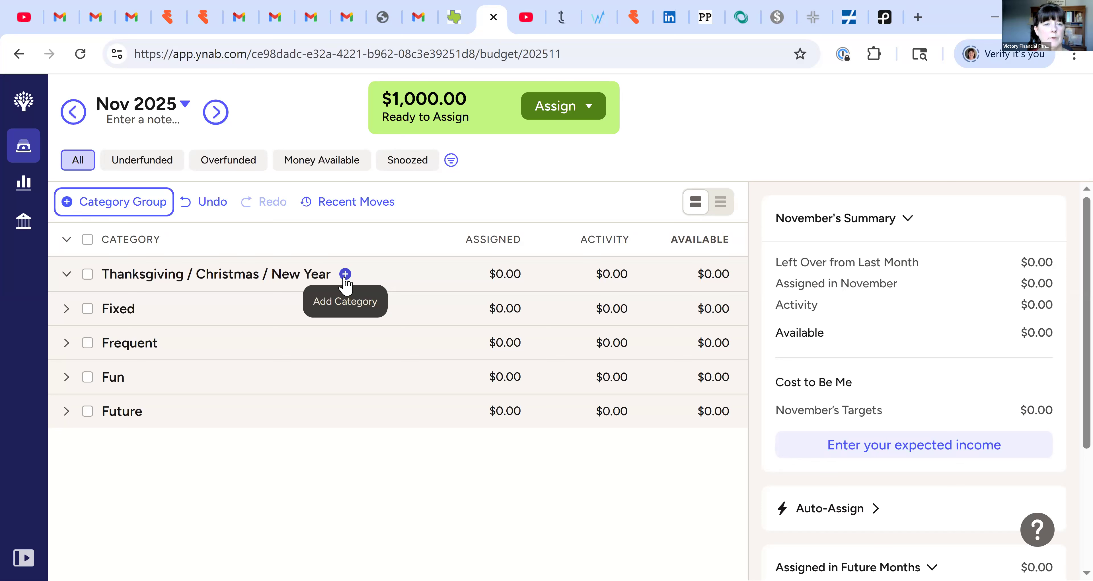
- Collapse the Thanksgiving / Christmas / New Year group and examine the categories inside the Fixed group
click(349, 283)
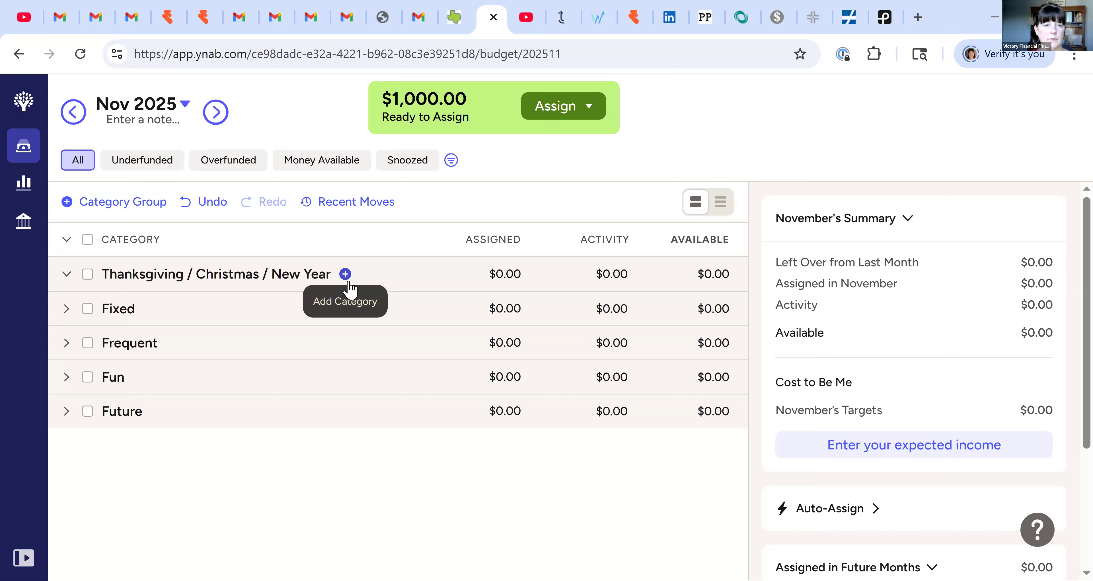
click(345, 275)
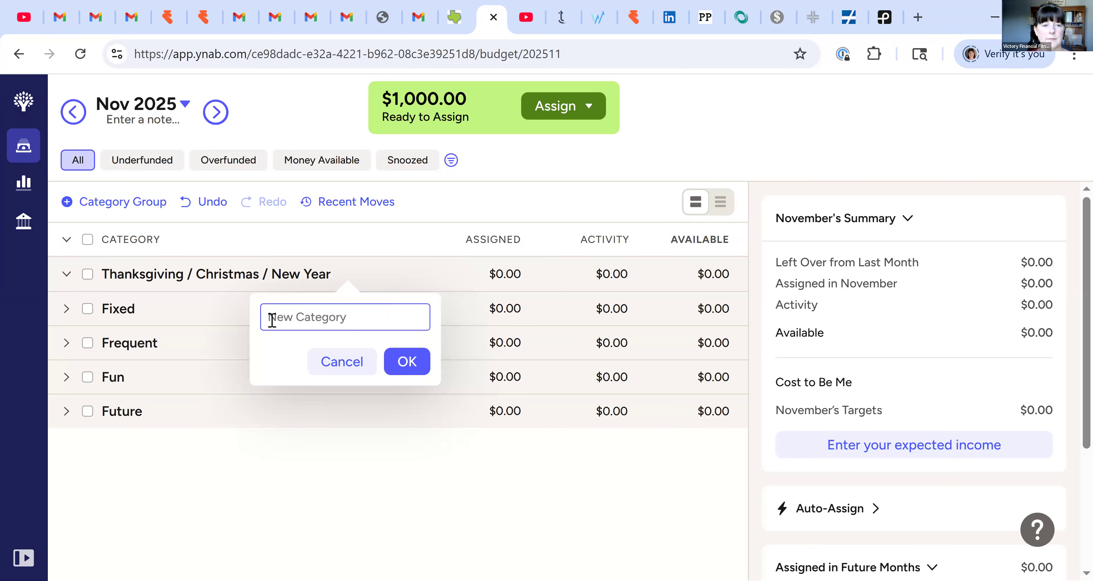
click(64, 280)
click(66, 276)
click(66, 309)
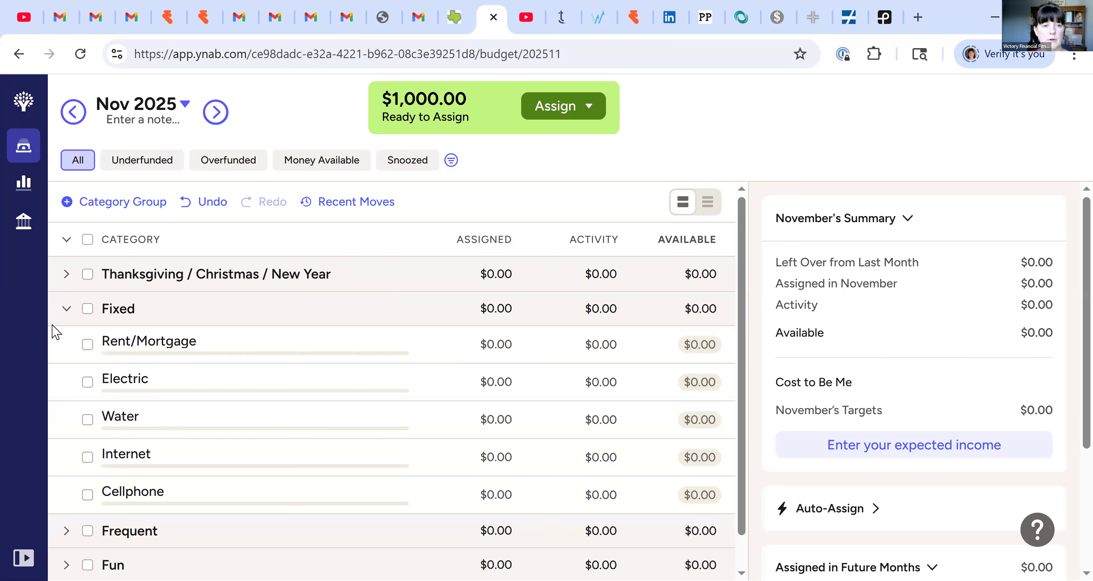
click(66, 309)
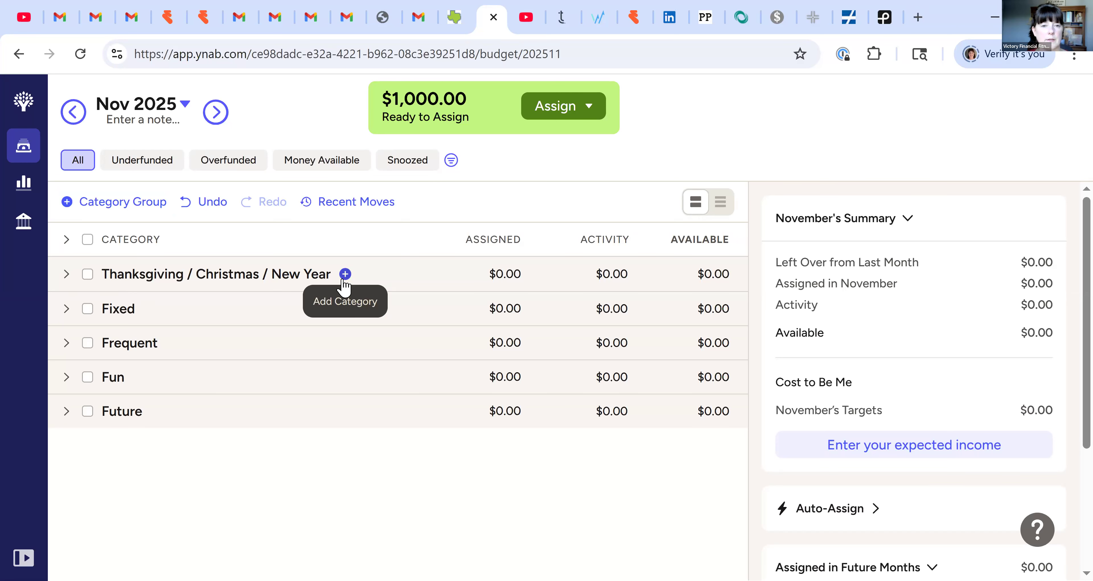
- Add a category named "Food" to the Thanksgiving / Christmas / New Year group
click(345, 274)
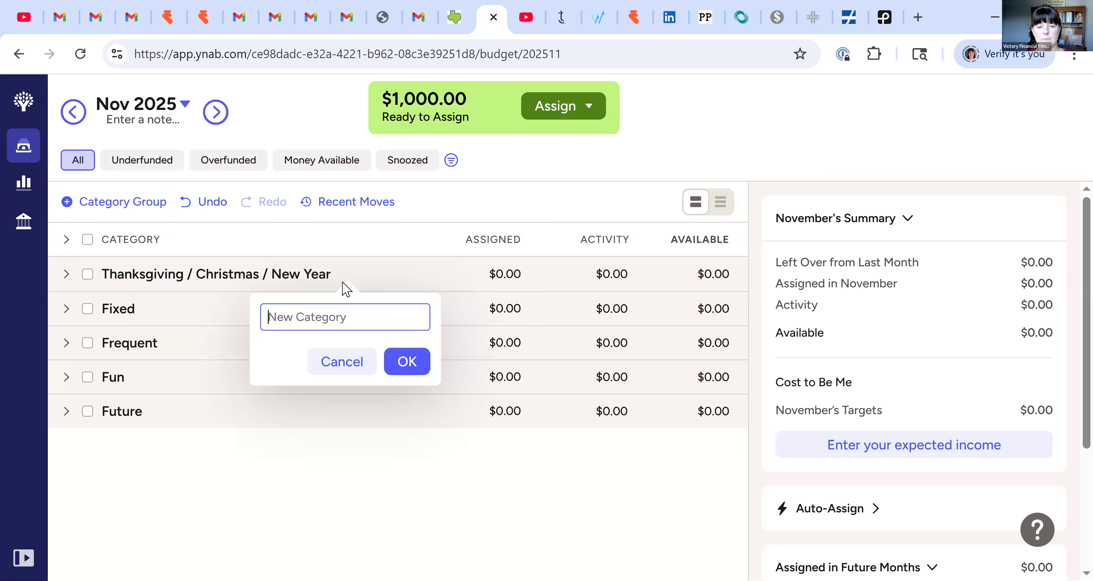
text(Fi)
key(BackSpace)
text(ood)
key(Return)
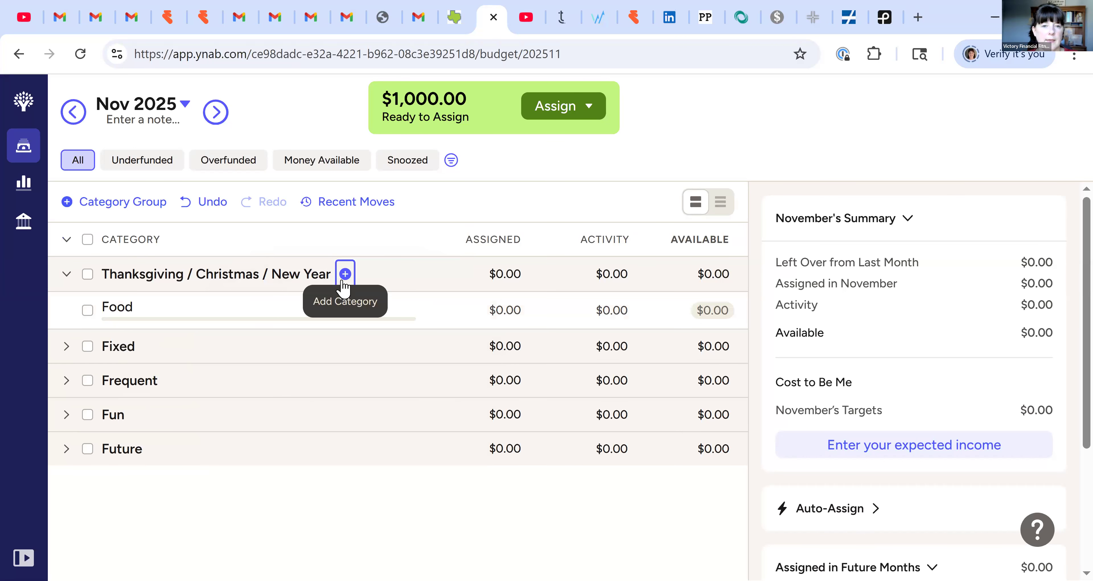
- Add a category named "Gifts" to the Thanksgiving / Christmas / New Year group
click(342, 280)
text(Gifts)
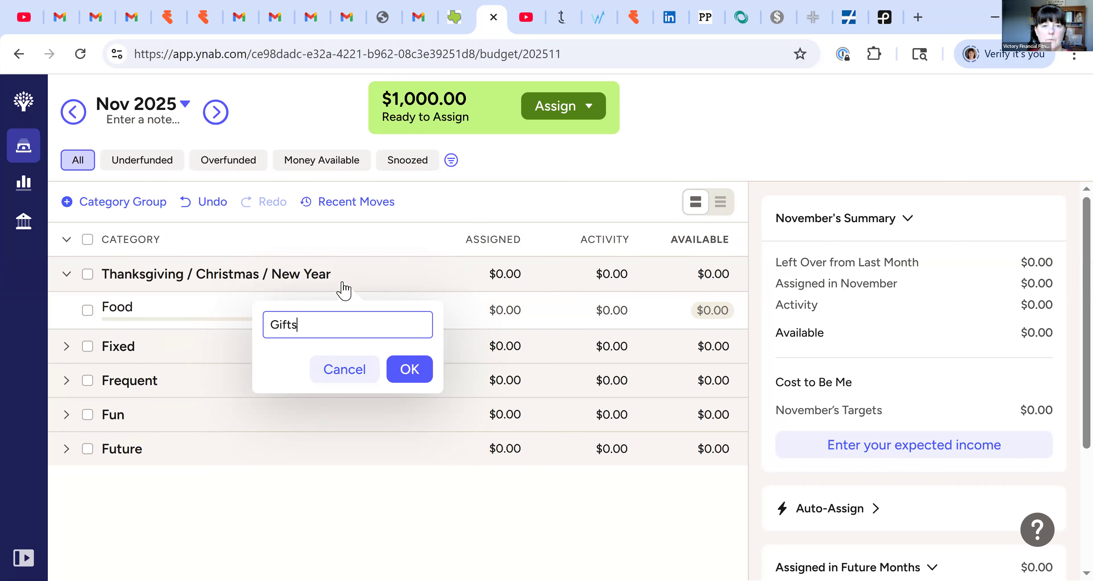
key(Return)
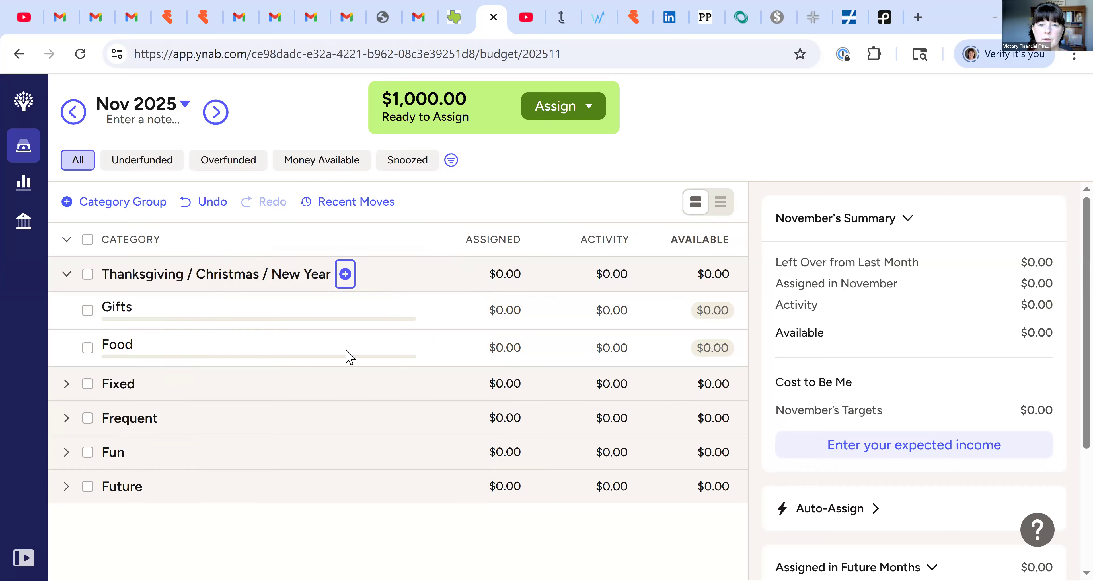
click(501, 352)
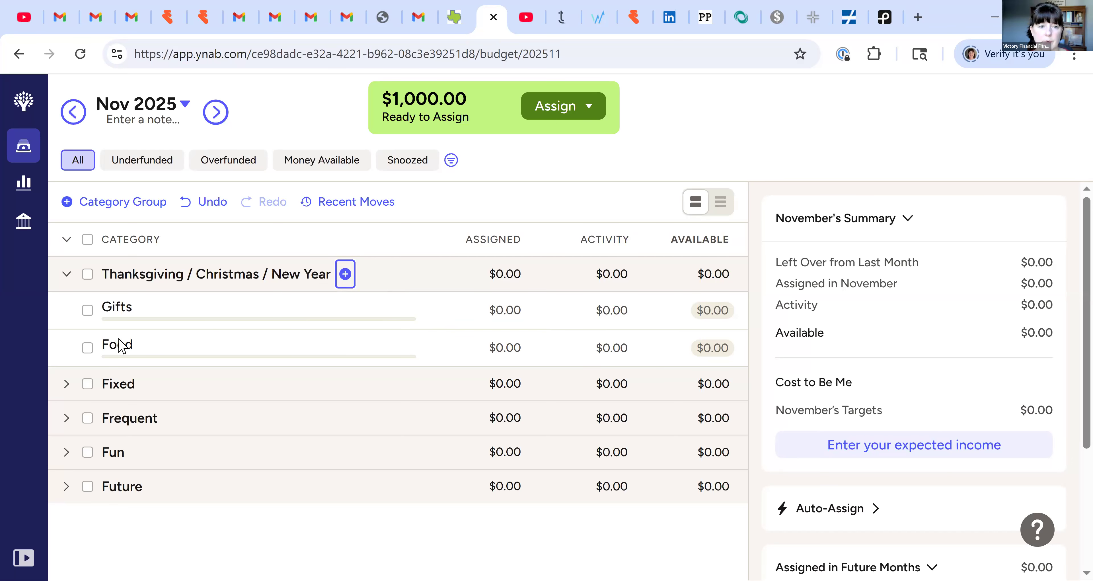
- Add a category named "Thanksgiving Dinner" to the Thanksgiving / Christmas / New Year group
click(345, 276)
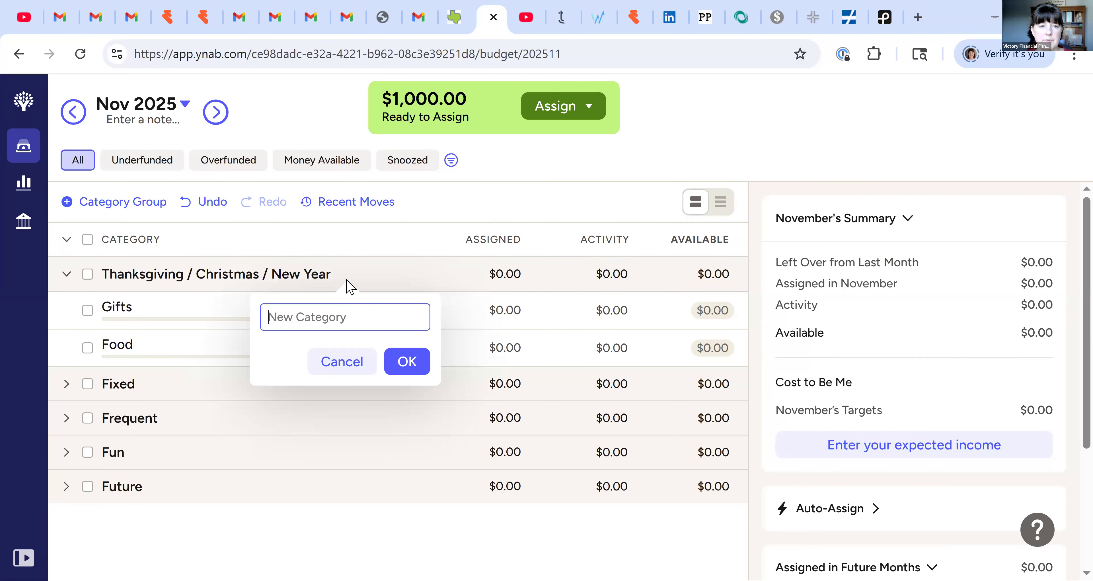
text(Th)
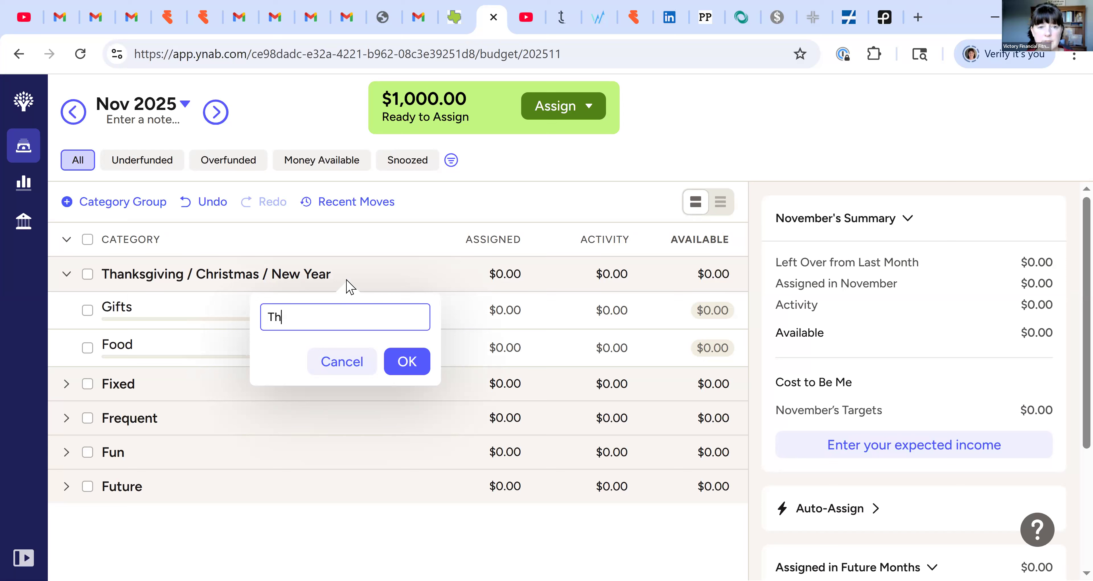
text(anksgi)
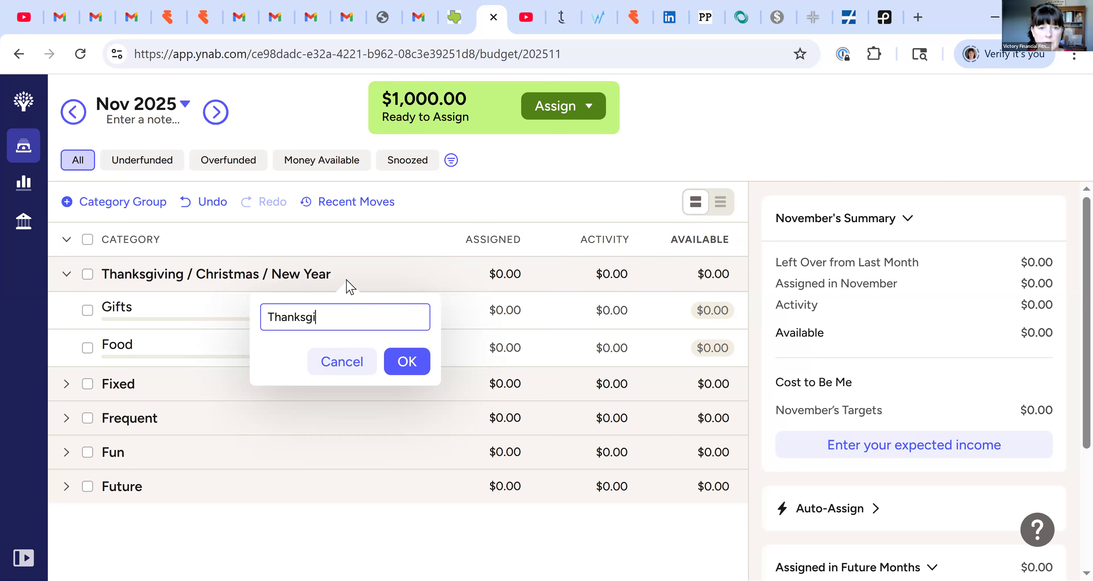
text(ving Dinner)
key(Return)
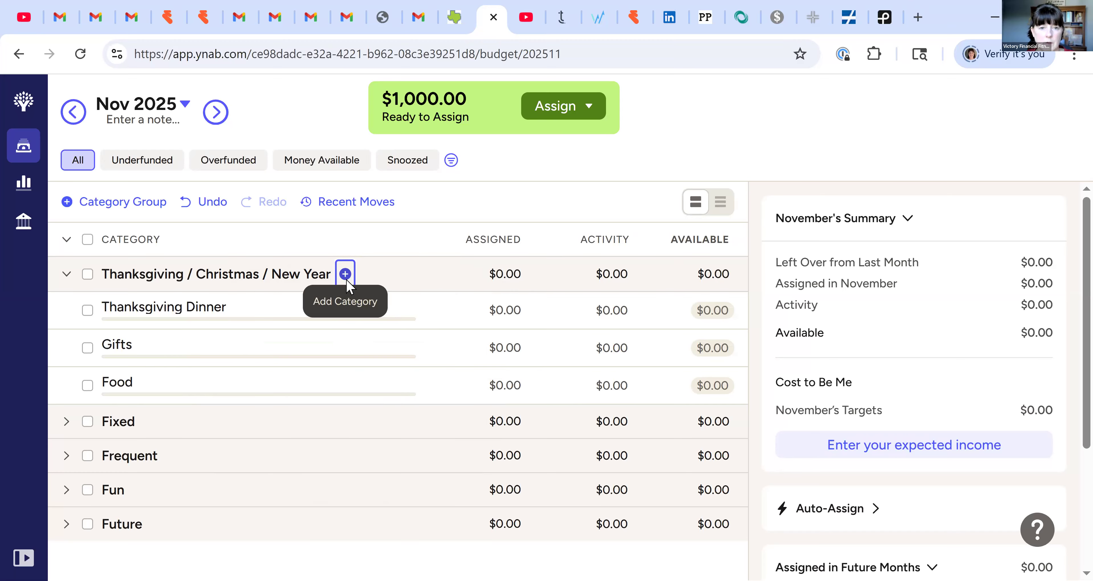
- Add a category named "Christmas Dinner" to the Thanksgiving / Christmas / New Year group
click(346, 276)
text(Christmas)
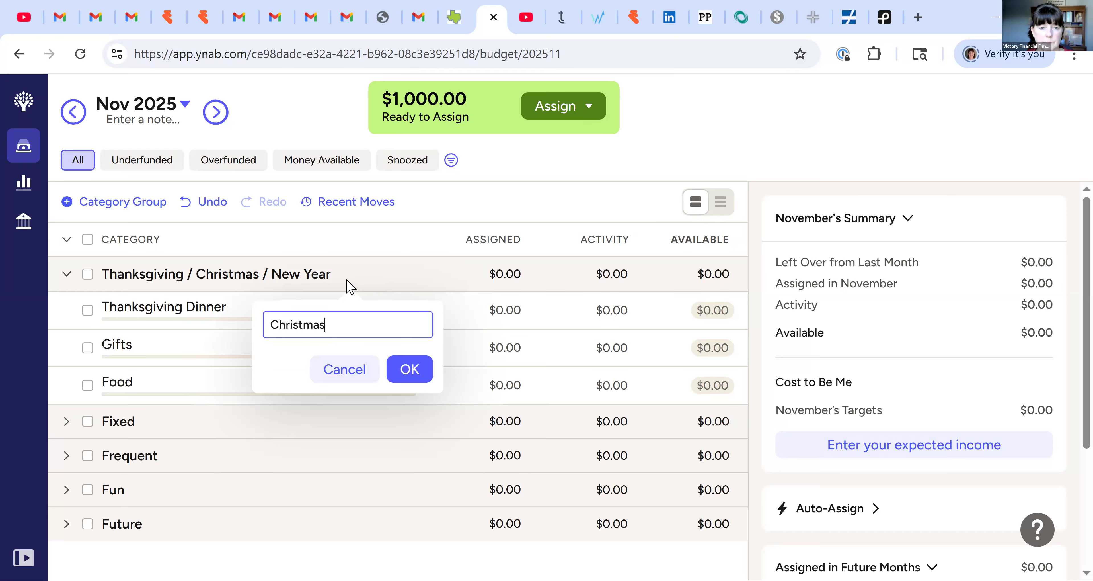
text( Dinner)
key(Return)
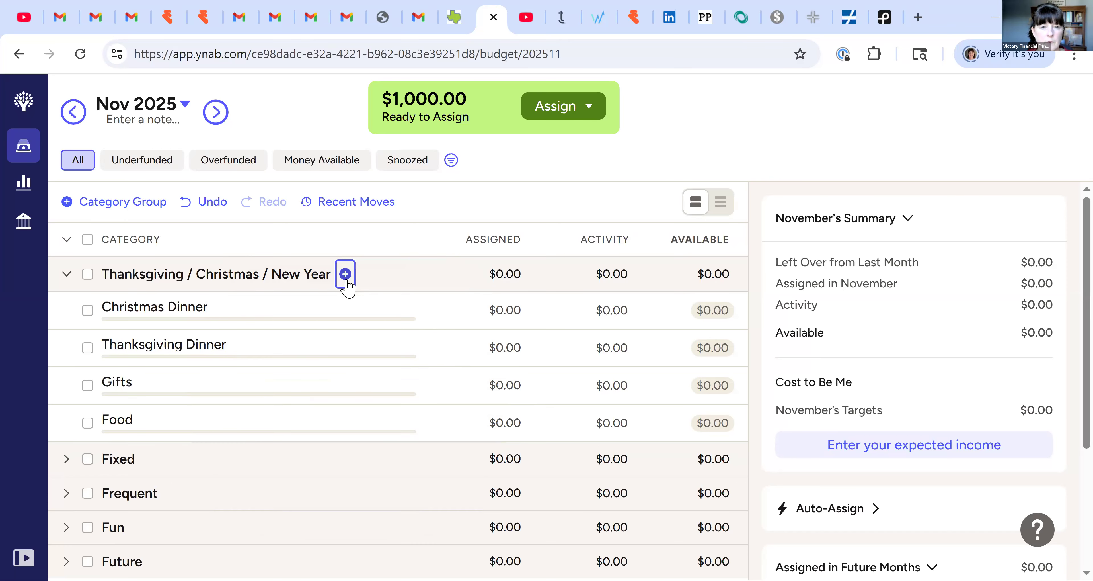
- Add a category named "New Year's Dinner" to the Thanksgiving / Christmas / New Year group
click(347, 280)
text(New Yea)
text('s d)
key(BackSpace)
text(Dinner)
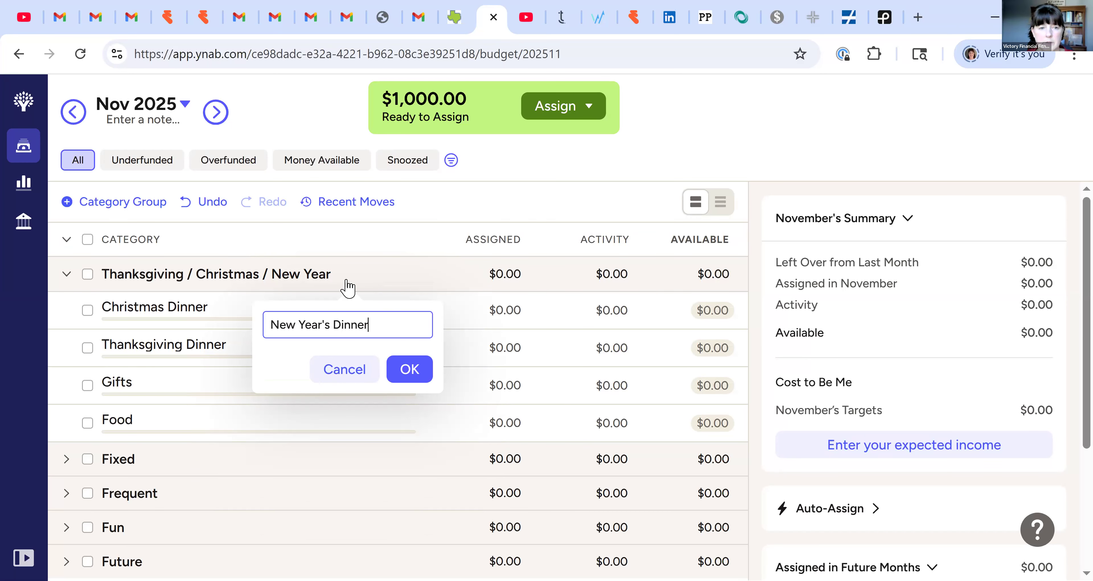
key(Return)
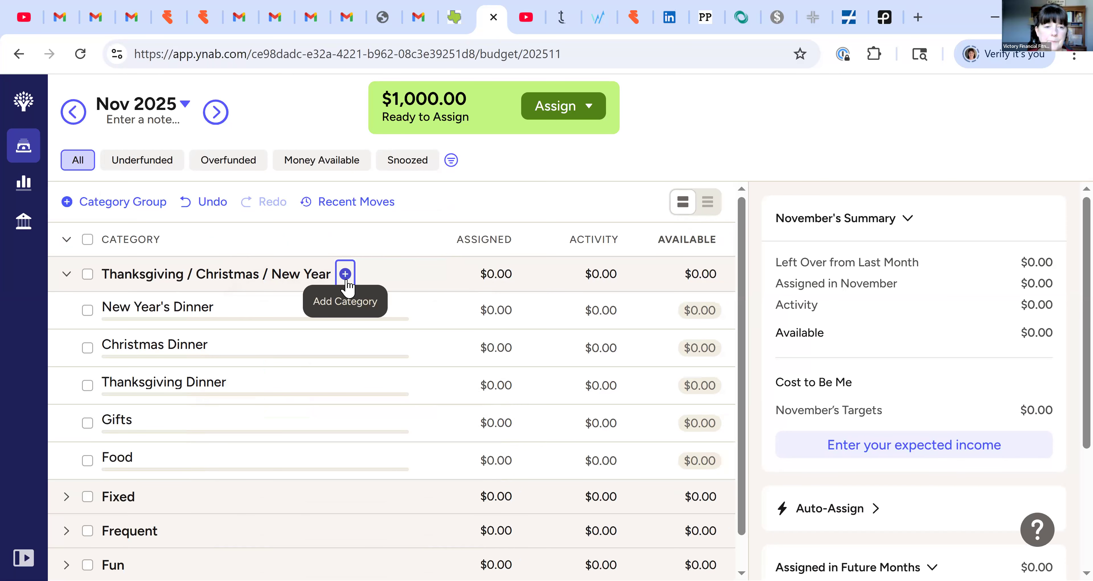
- Delete the Food category from the Thanksgiving / Christmas / New Year group
click(212, 467)
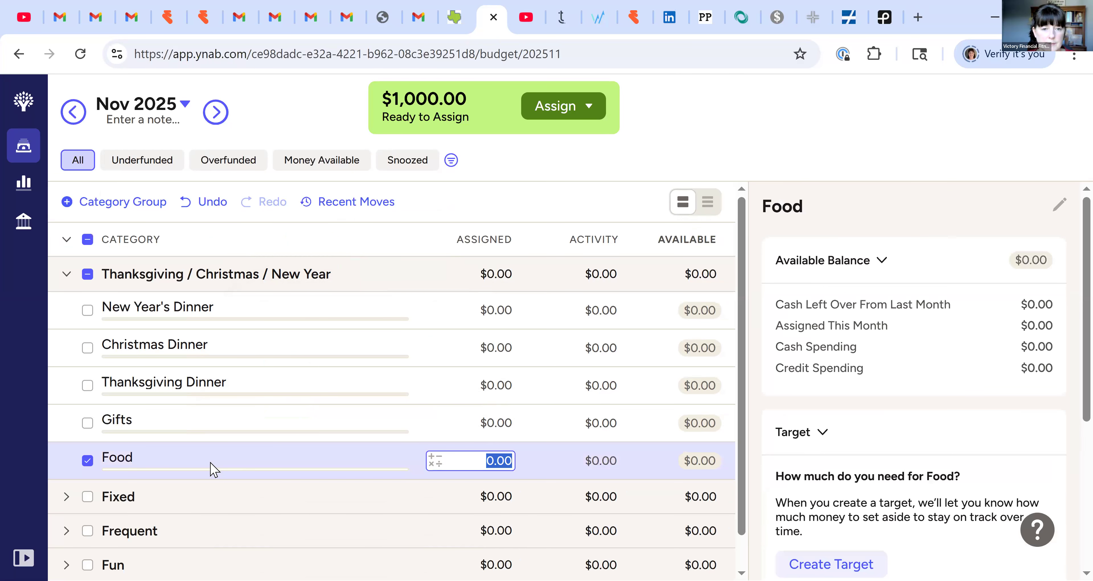
click(195, 464)
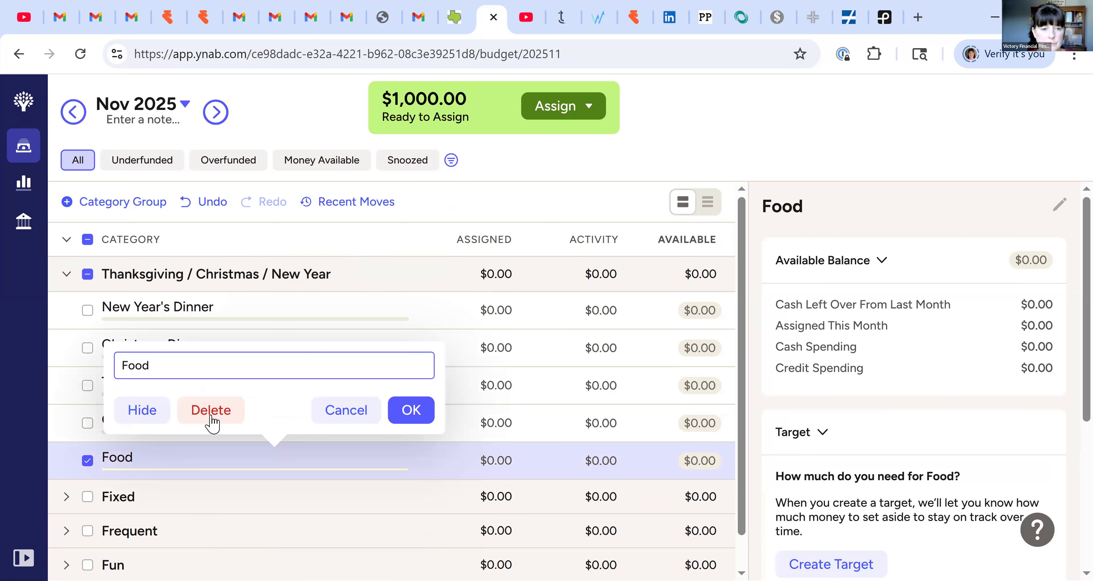
click(210, 420)
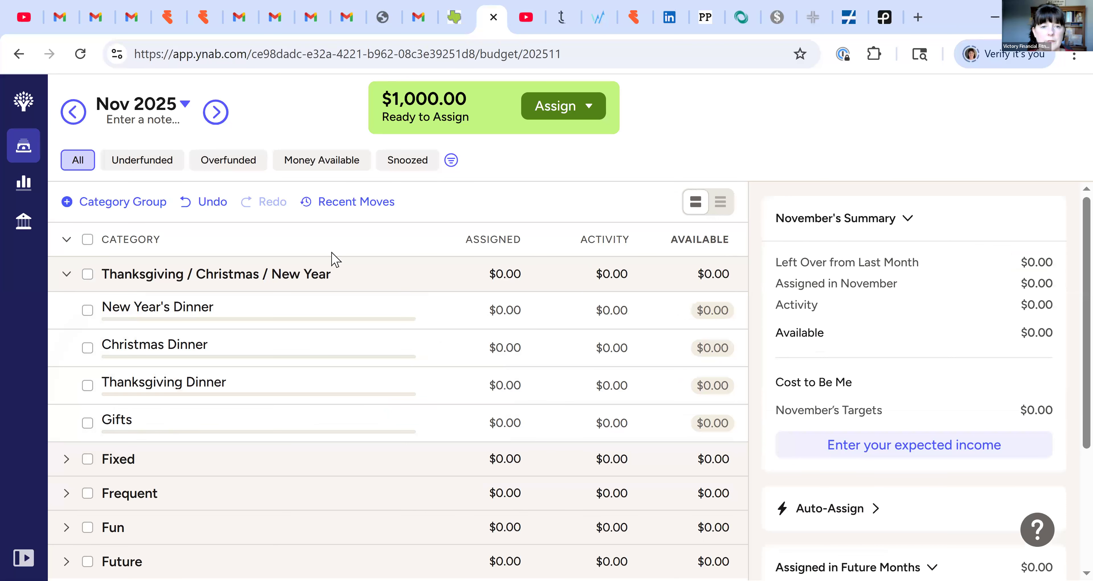
- Add a category named "Friends" to the Thanksgiving / Christmas / New Year group
mouse_move(352, 277)
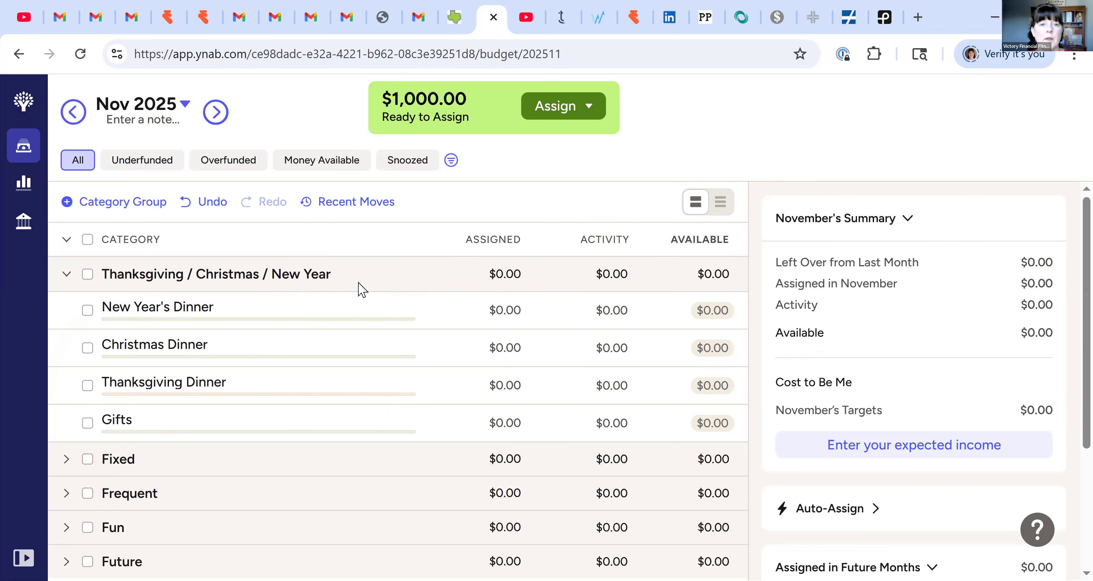
click(345, 274)
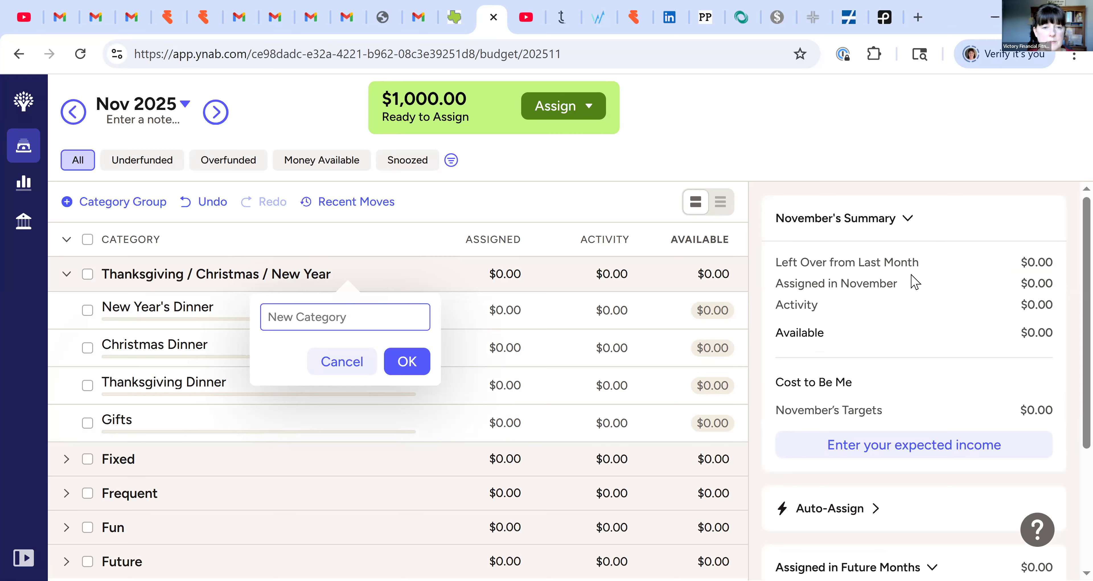
text(N)
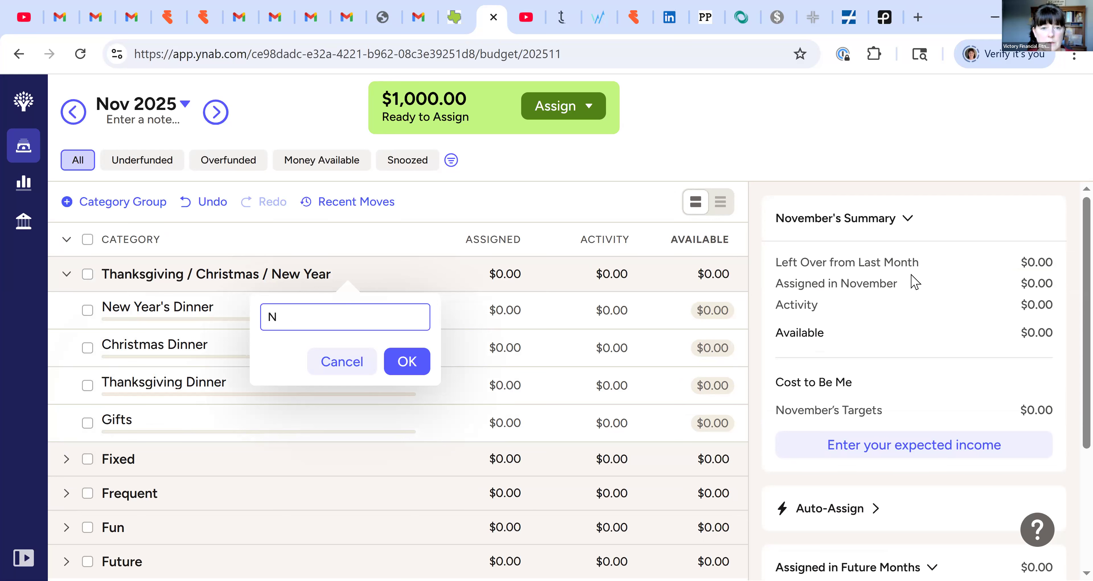
key(BackSpace)
text(Friends)
key(Return)
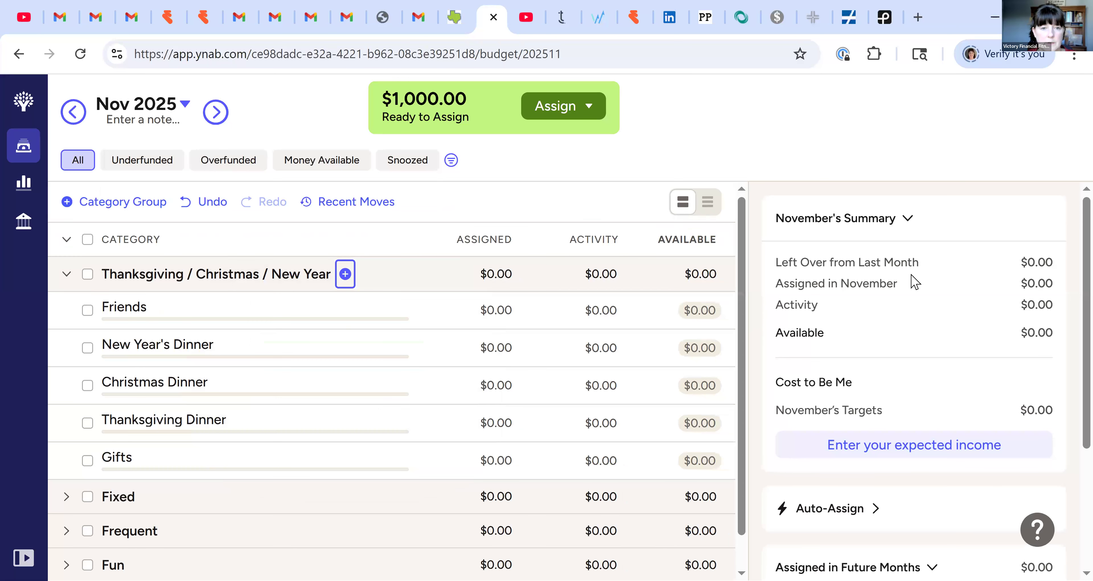
- Add a category named "Family" to the Thanksgiving / Christmas / New Year group
key(Return)
text(Famiil)
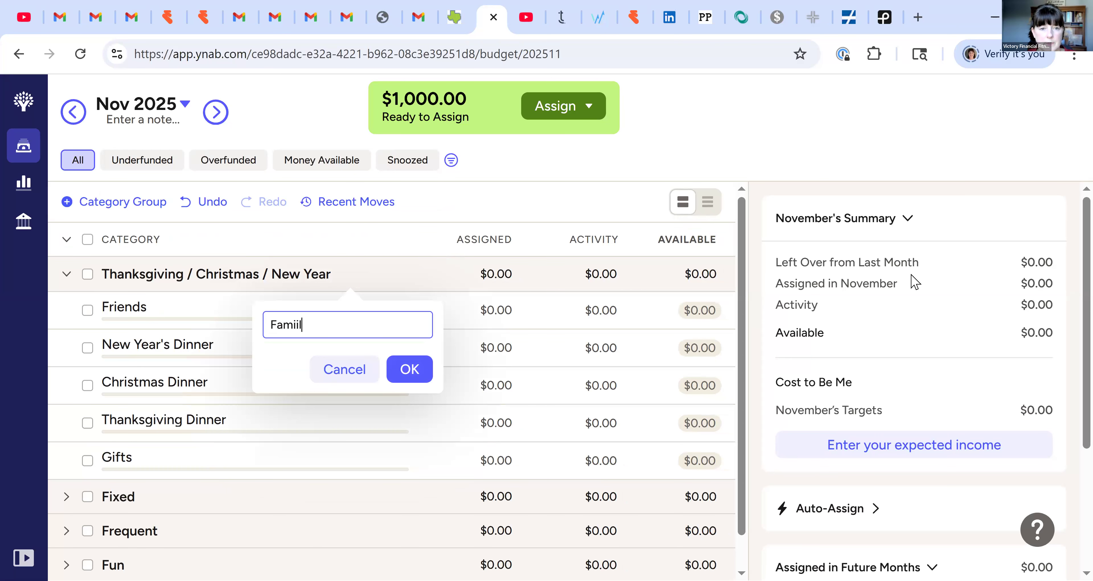
key(BackSpace)
key(BackSpace)
text(ly)
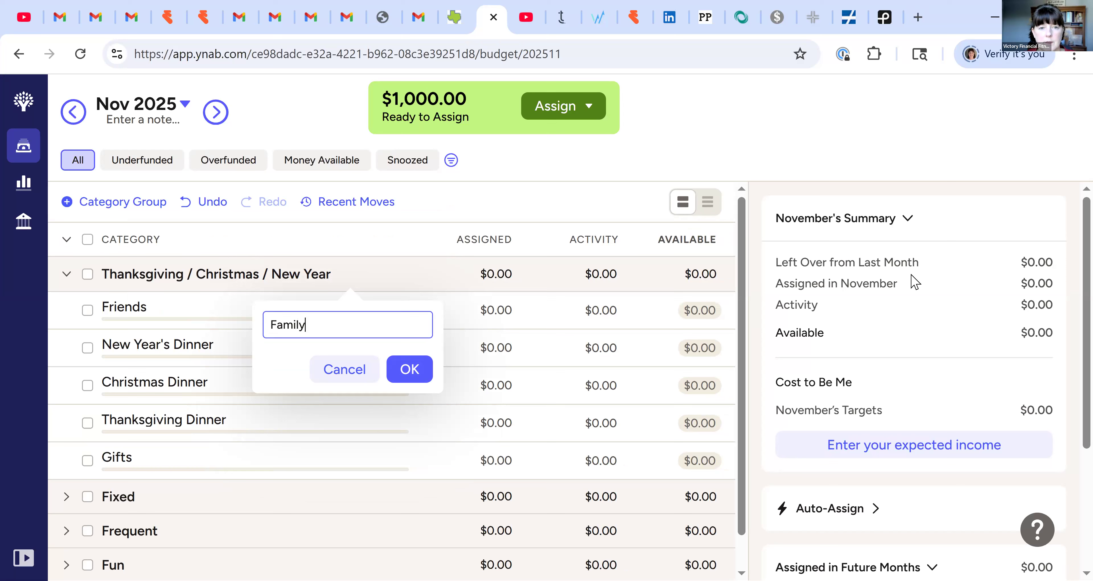
key(Return)
- Add a category named "Neighbors" to the Thanksgiving / Christmas / New Year group
key(Return)
text(Nei)
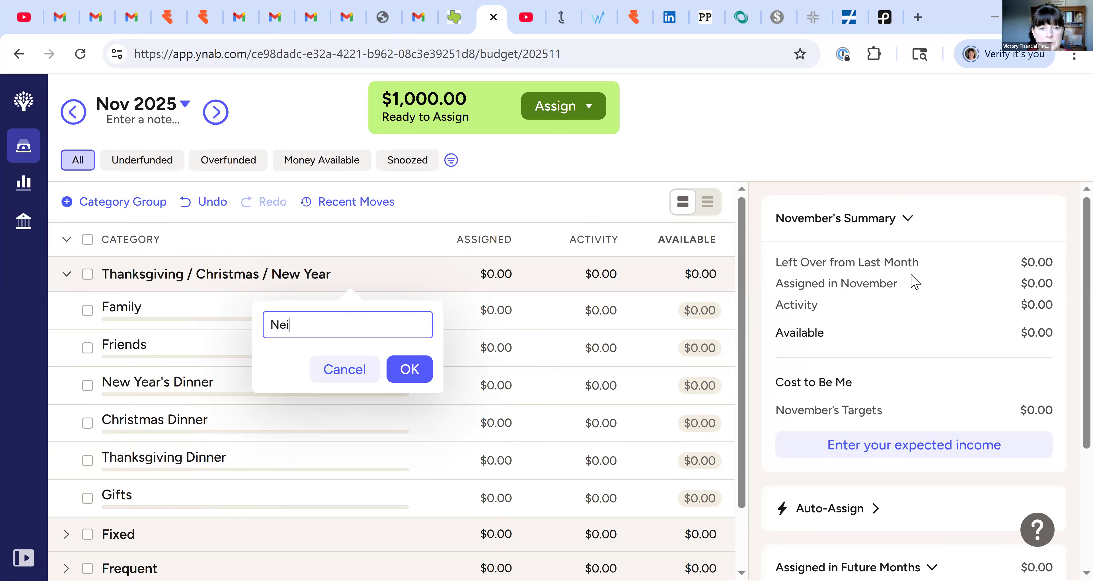
text(ghbors)
key(Return)
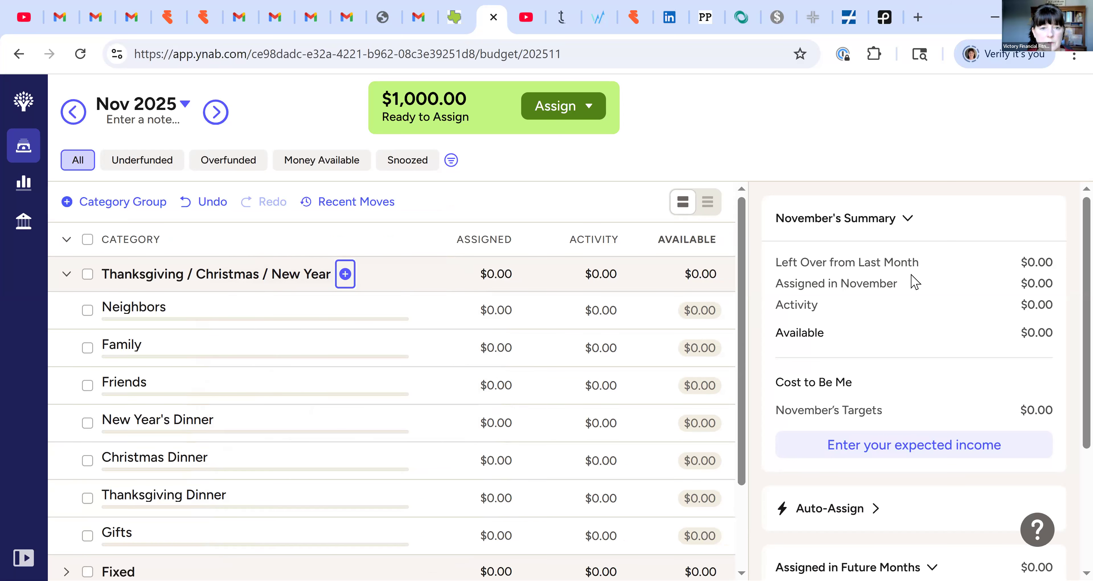
- Add a category named "Coworkers" to the Thanksgiving / Christmas / New Year group
key(Return)
text(Co)
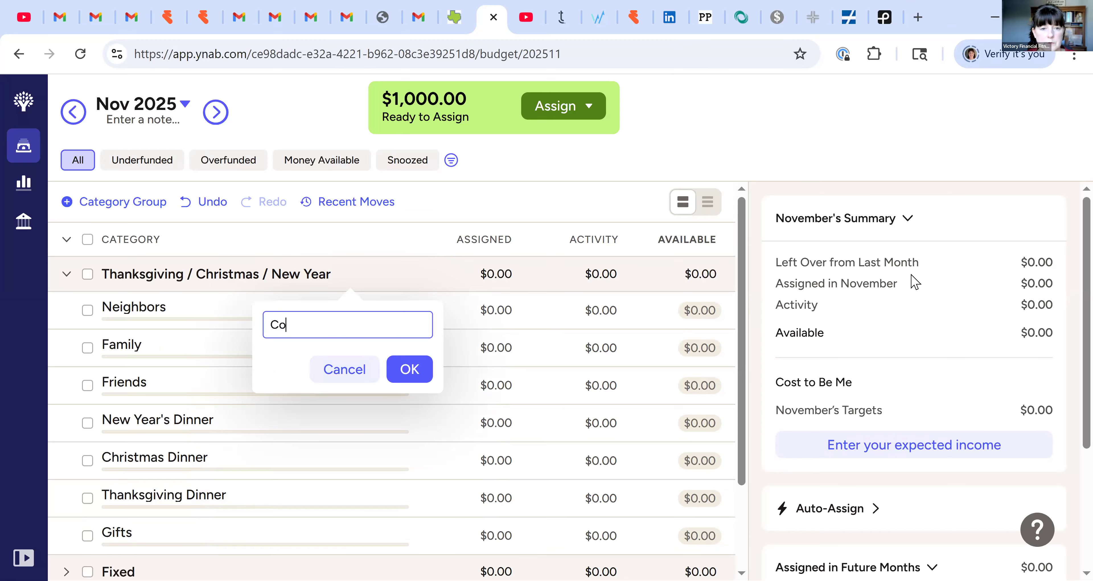
text(workers)
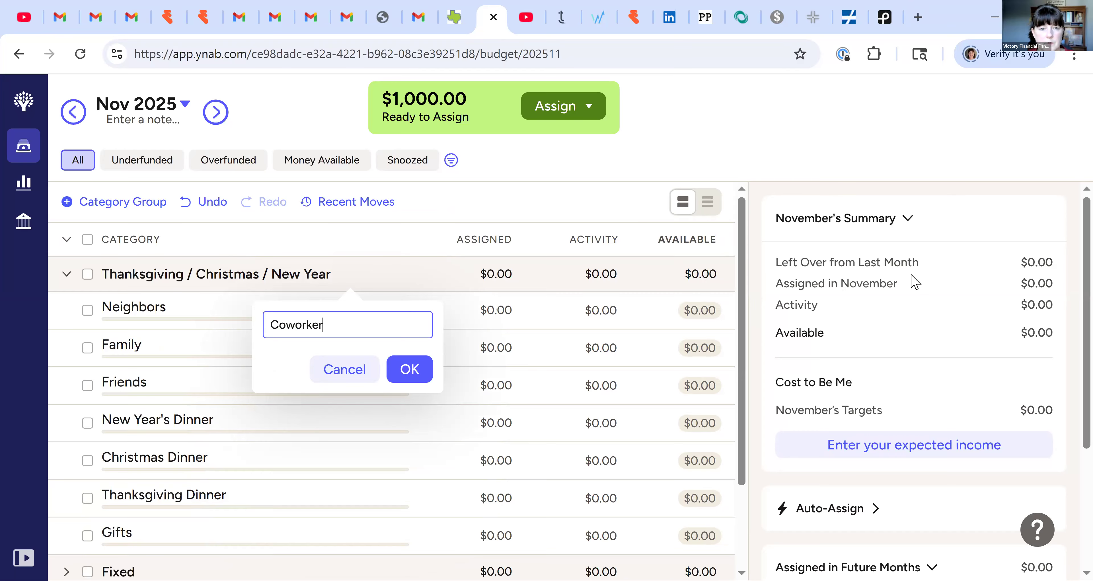
key(Return)
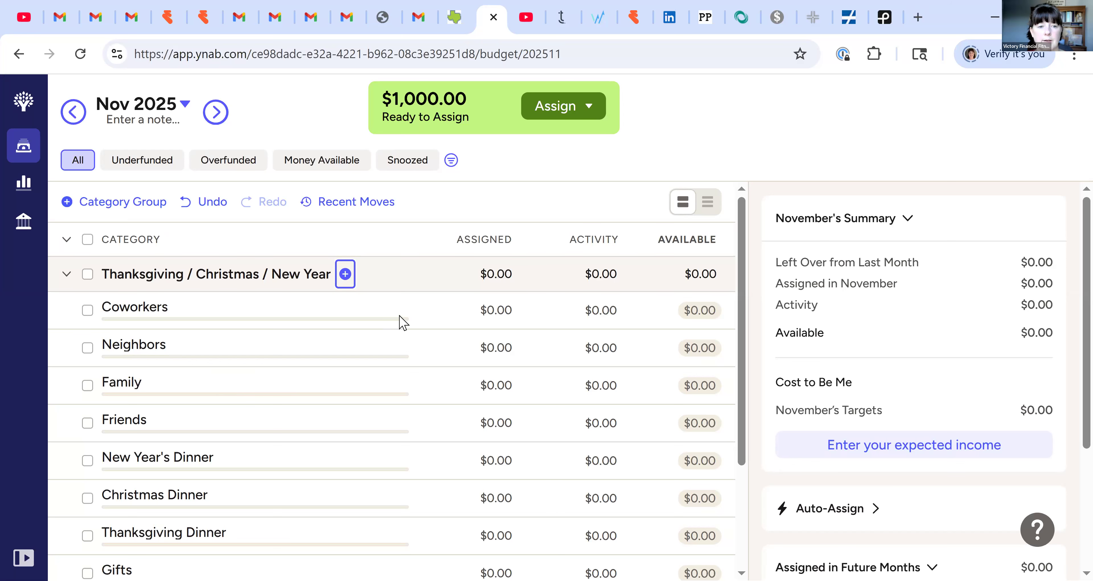
- Review the list of categories in the Thanksgiving / Christmas / New Year group
scroll(406, 326, down, 2)
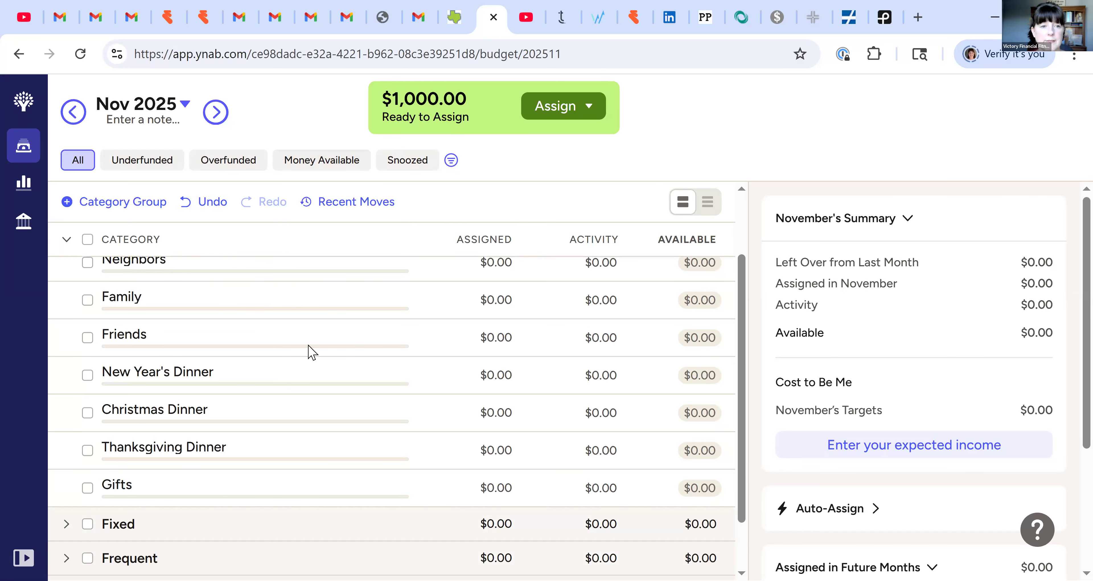
scroll(405, 331, up, 2)
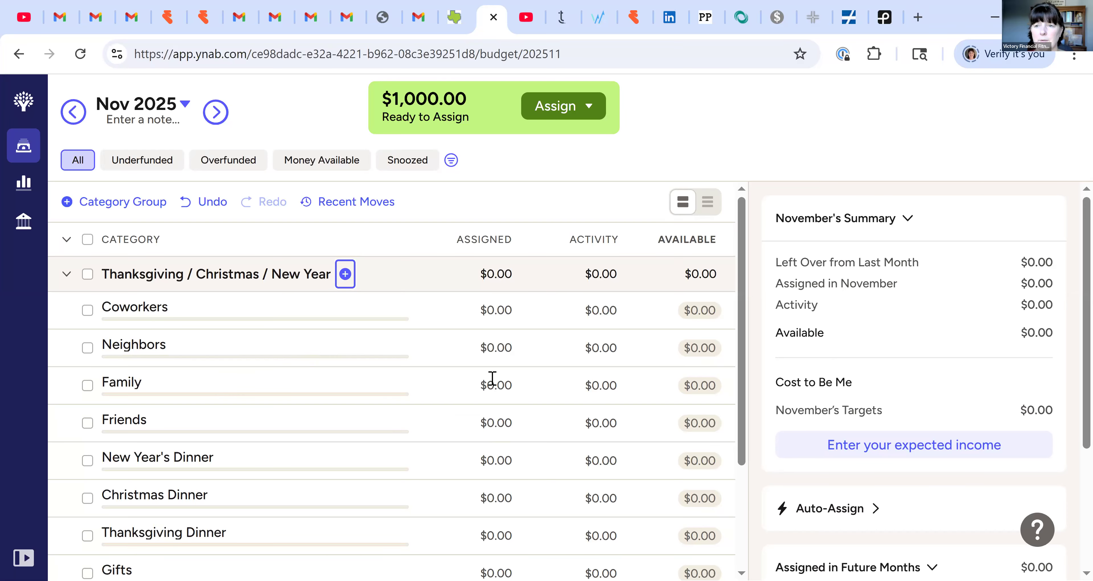
scroll(488, 382, down, 2)
scroll(488, 384, up, 2)
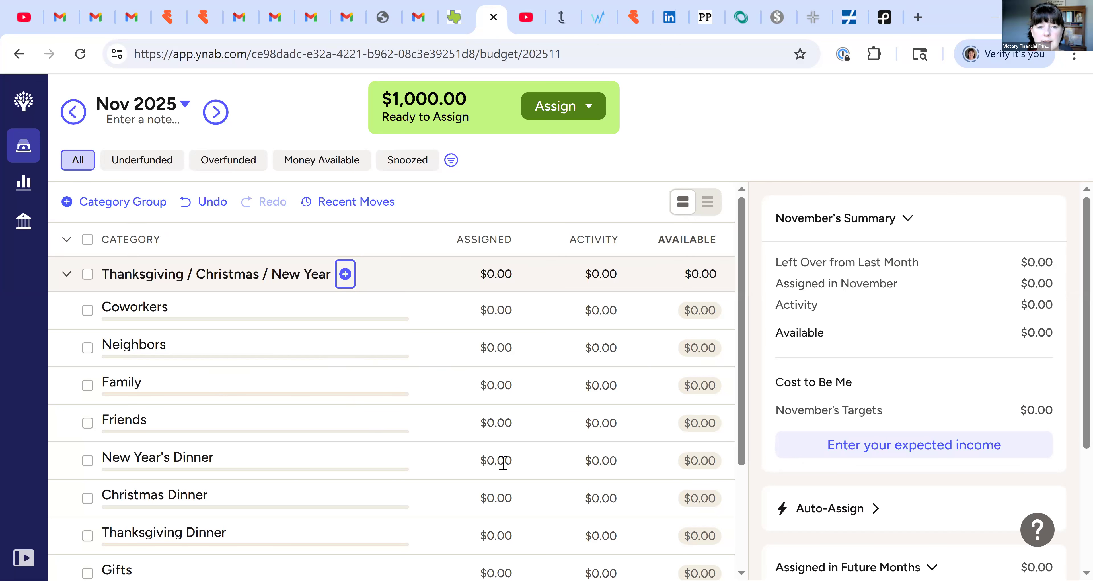
scroll(588, 367, down, 2)
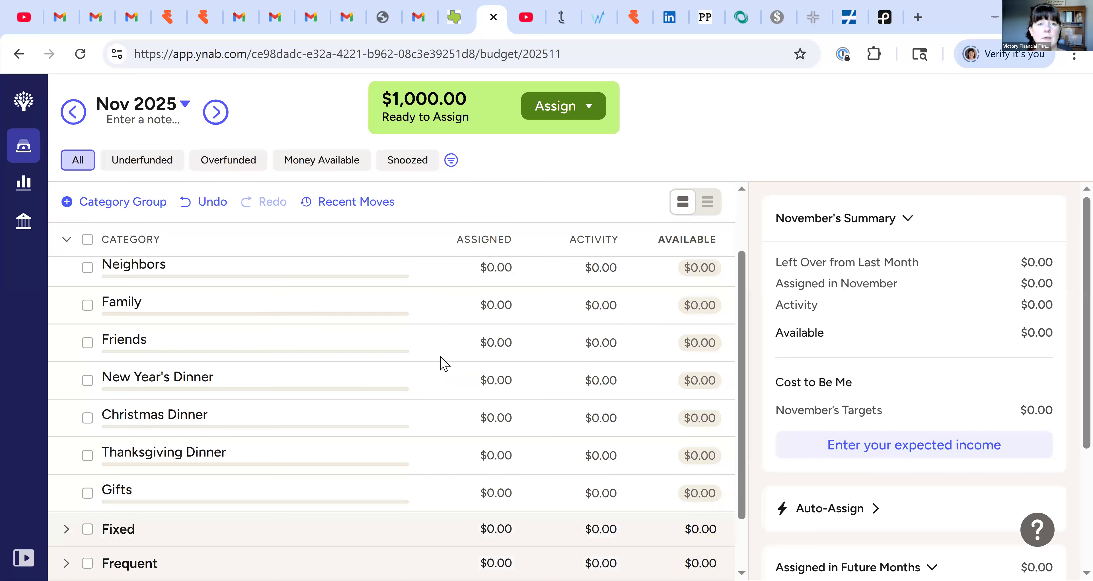
scroll(588, 312, up, 2)
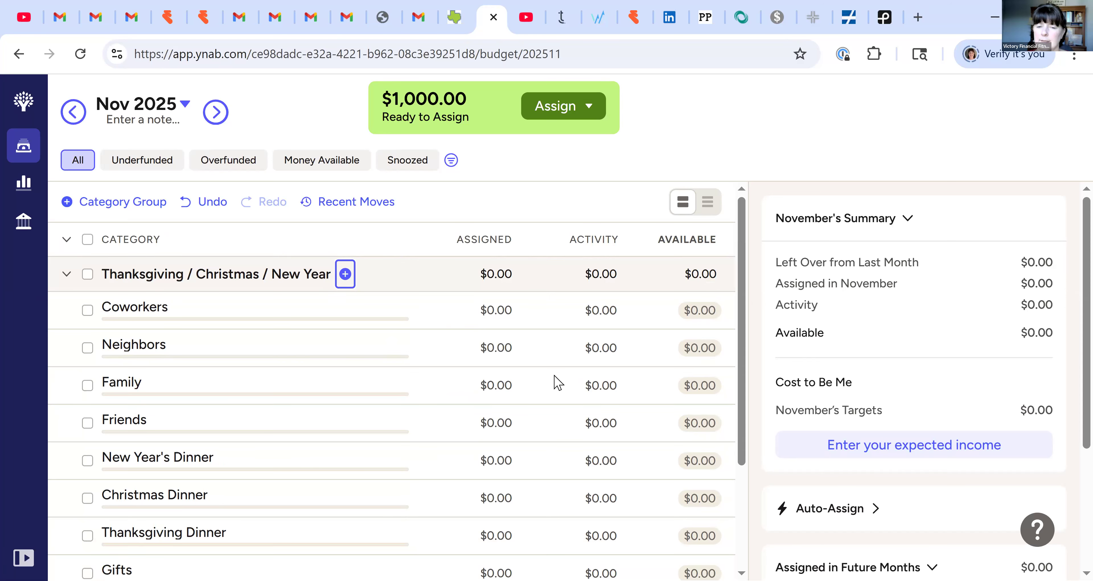
scroll(556, 382, down, 2)
scroll(556, 378, up, 2)
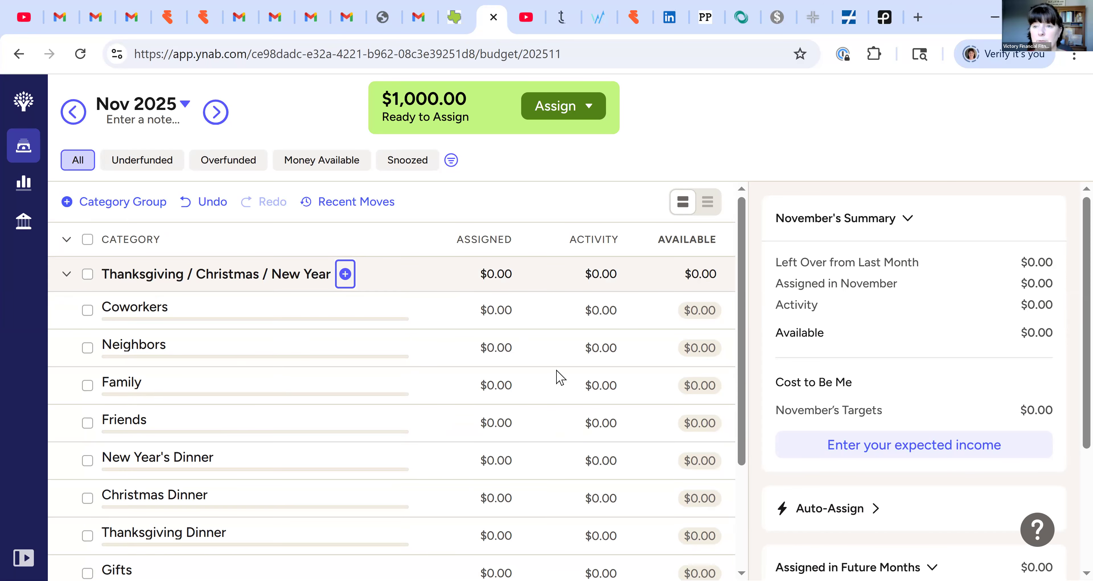
scroll(557, 378, down, 2)
scroll(560, 380, up, 2)
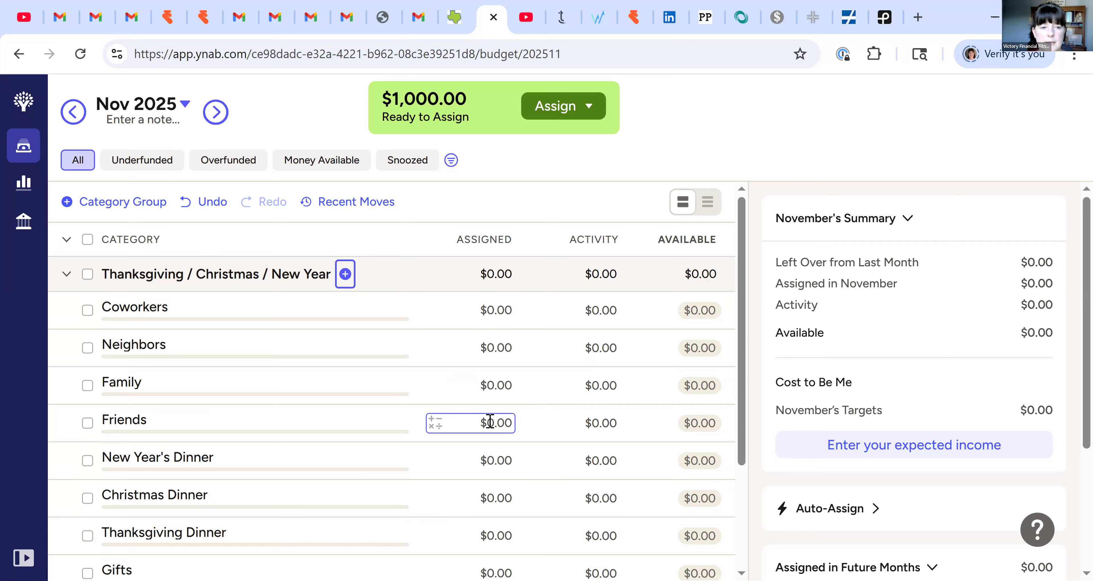
- Assign $459 to the Family category in the holiday group
click(504, 386)
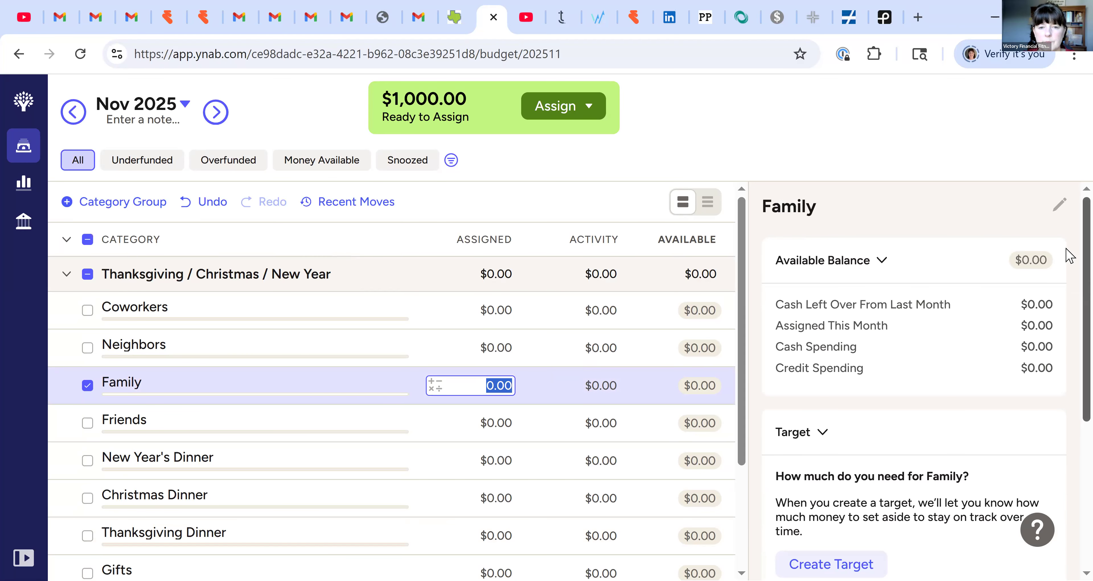
text(459)
key(Return)
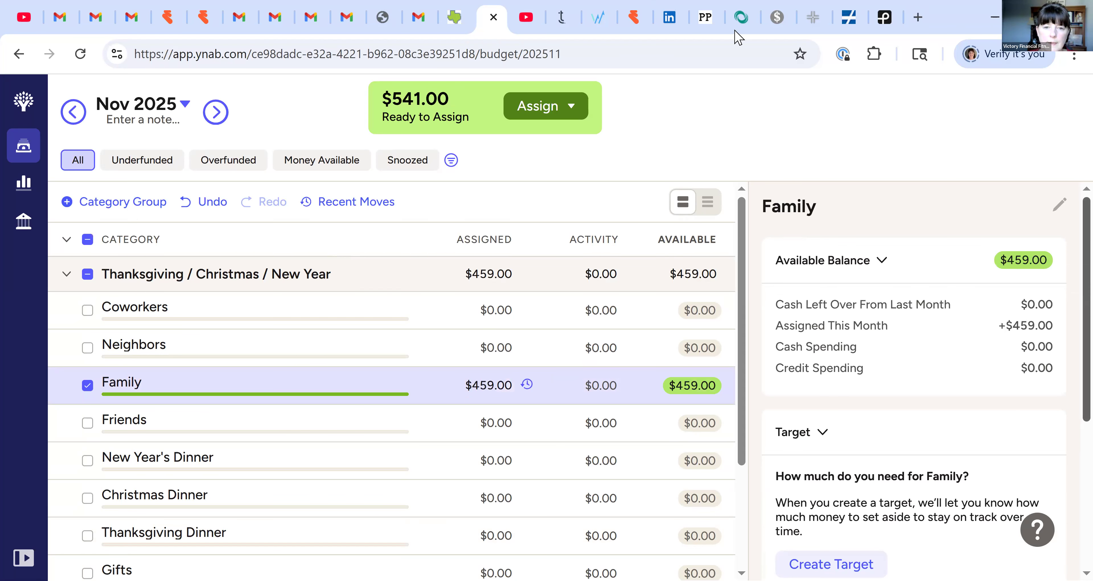
- Set the Family category's assigned amount to $450
click(501, 384)
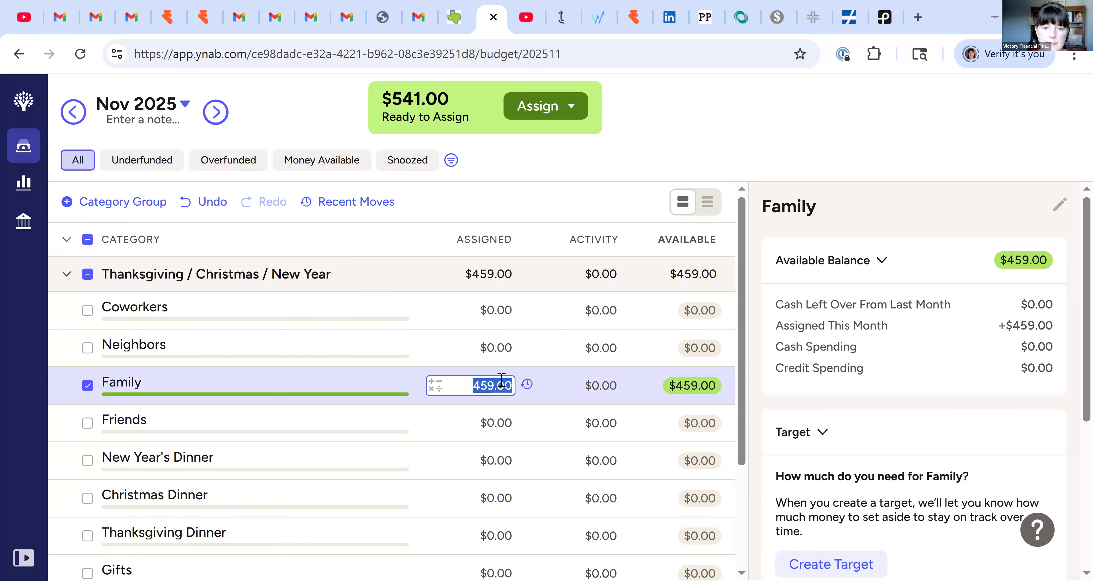
text(5)
key(BackSpace)
text(450)
key(Return)
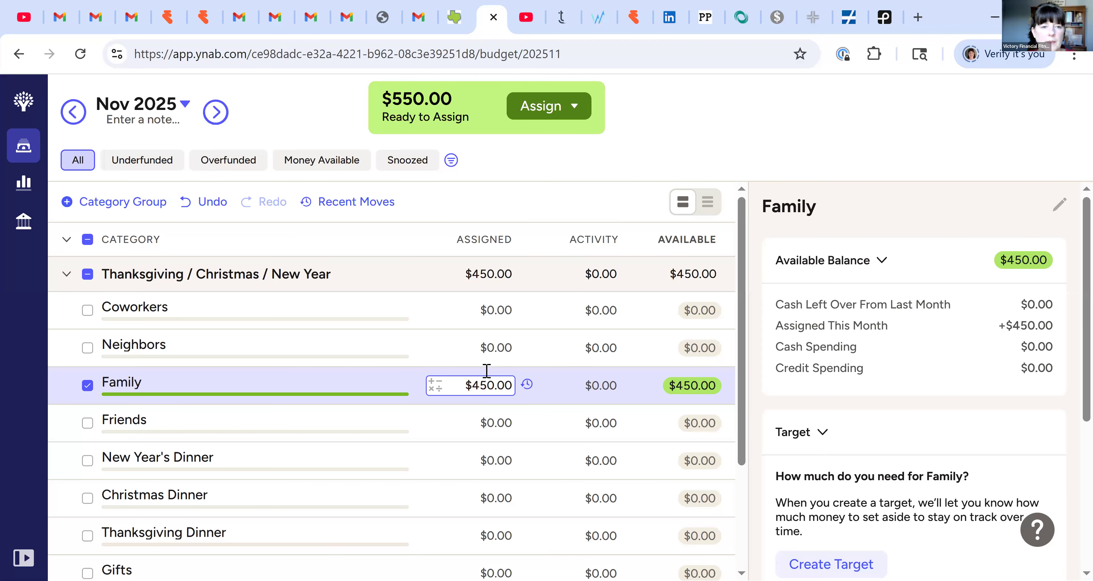
- Assign $40 each to the Coworkers and Neighbors categories
click(479, 316)
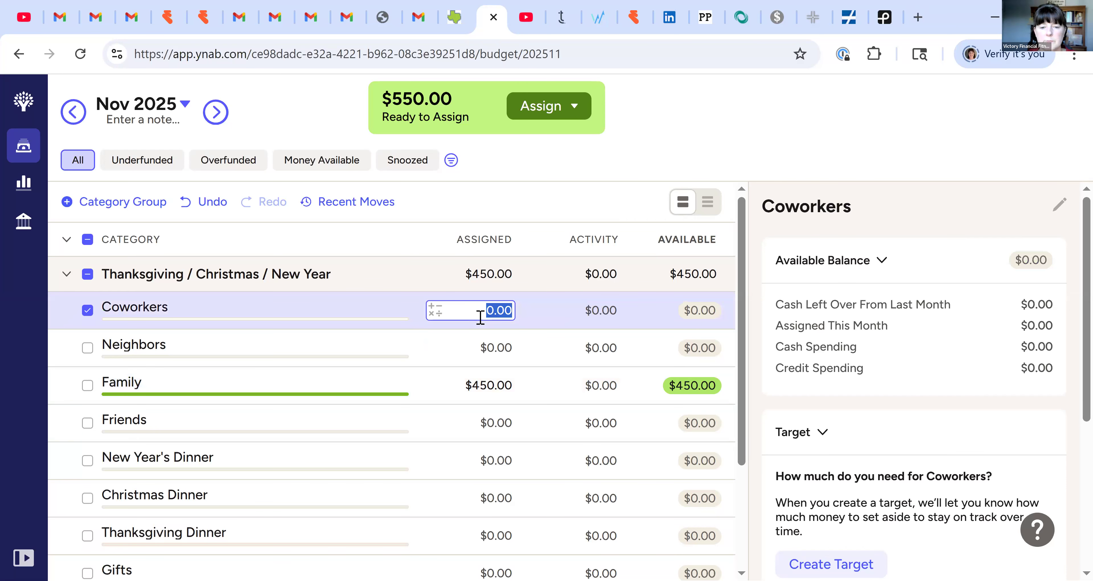
text(40)
key(Return)
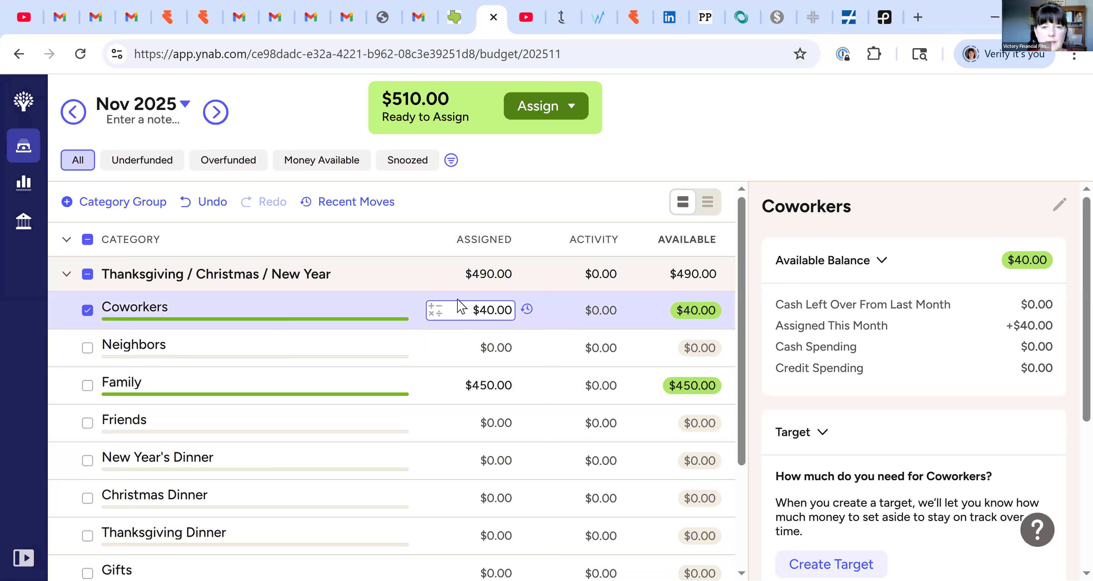
click(472, 344)
text(40)
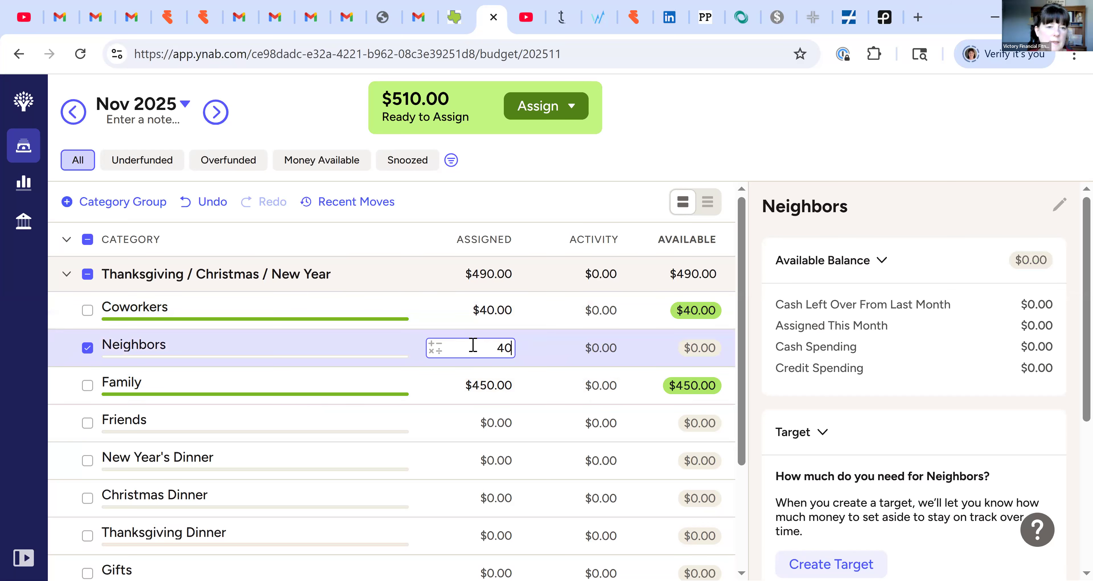
key(Return)
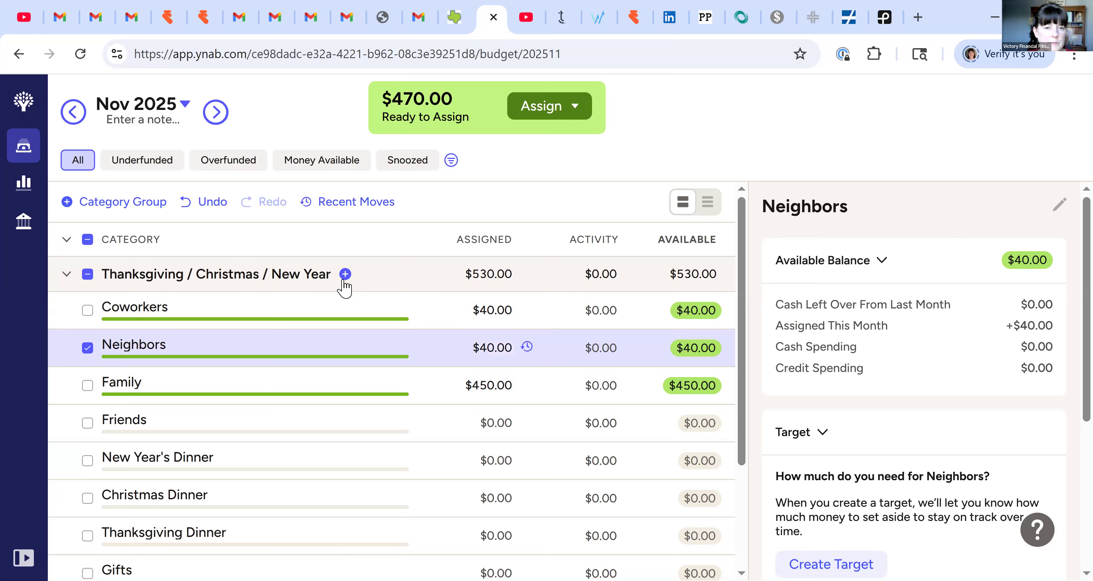
- Add a category named "Postage / Shipping" to the Thanksgiving / Christmas / New Year group
click(342, 275)
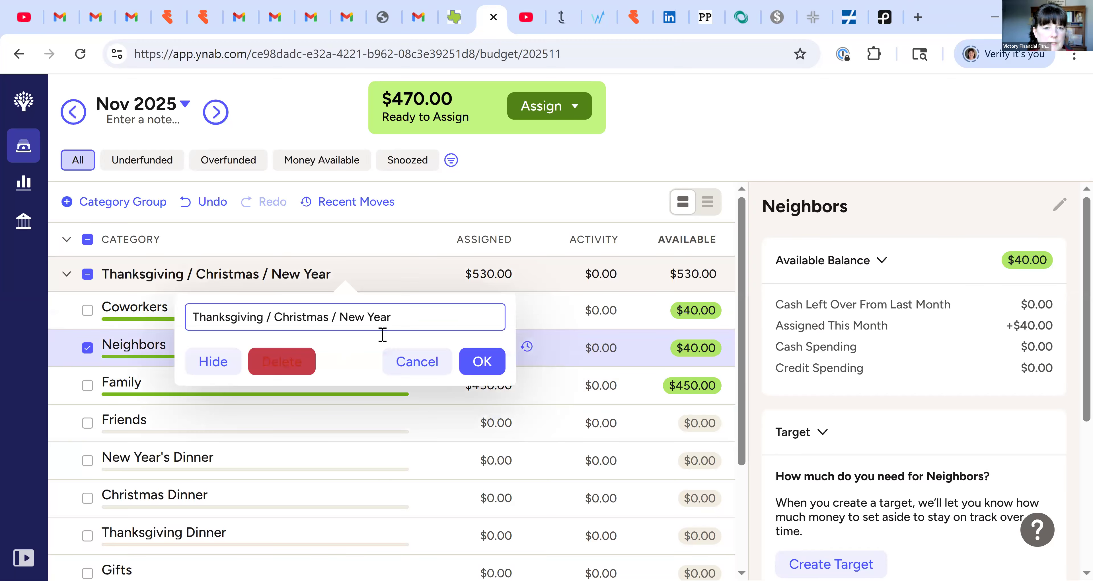
click(330, 281)
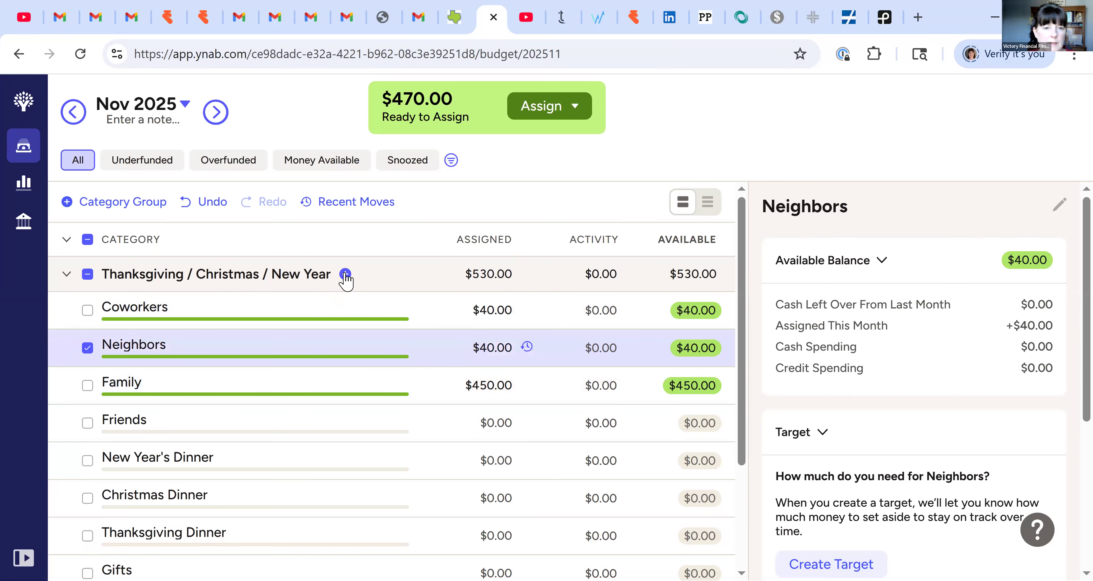
click(345, 275)
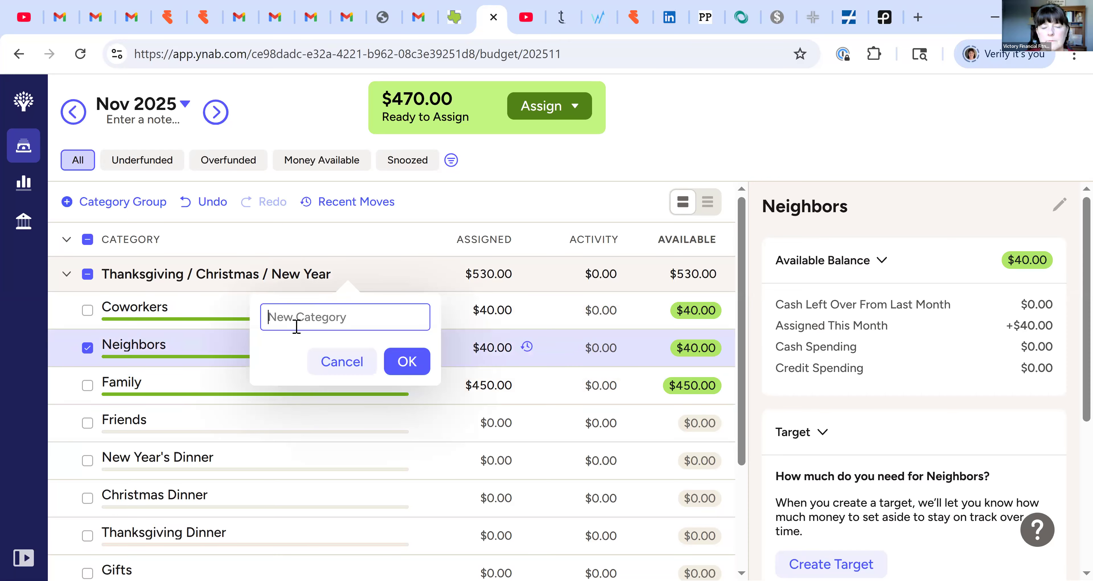
text(Posta)
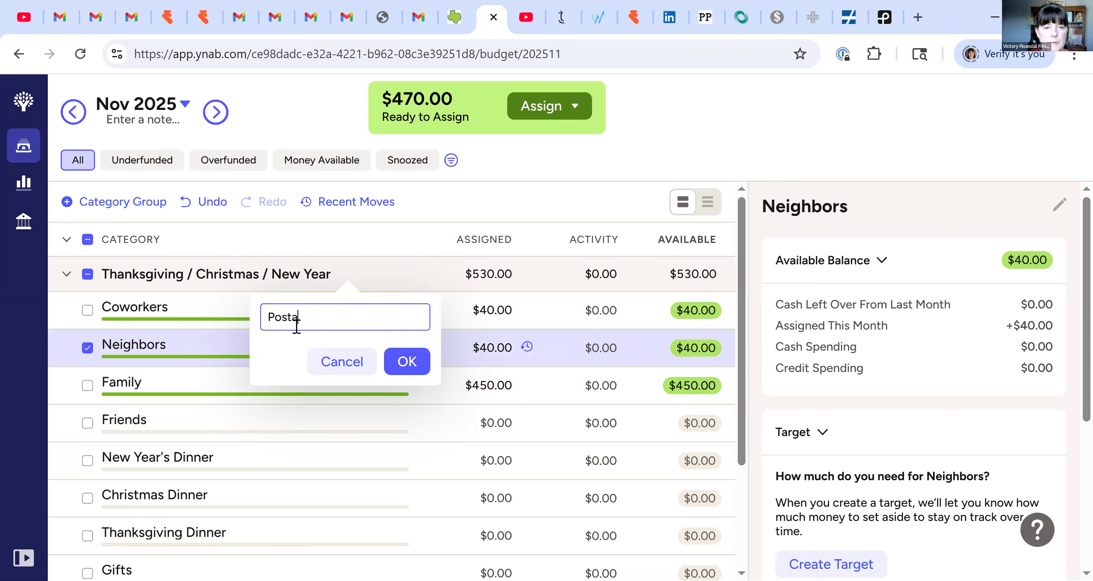
text(ge / Shippp)
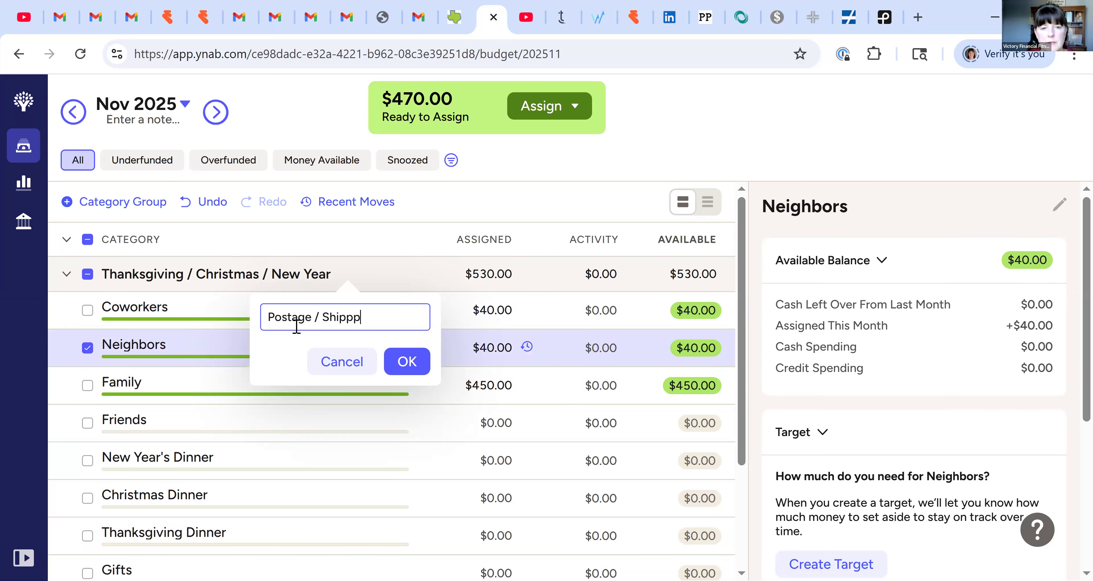
key(BackSpace)
text(ing)
key(Return)
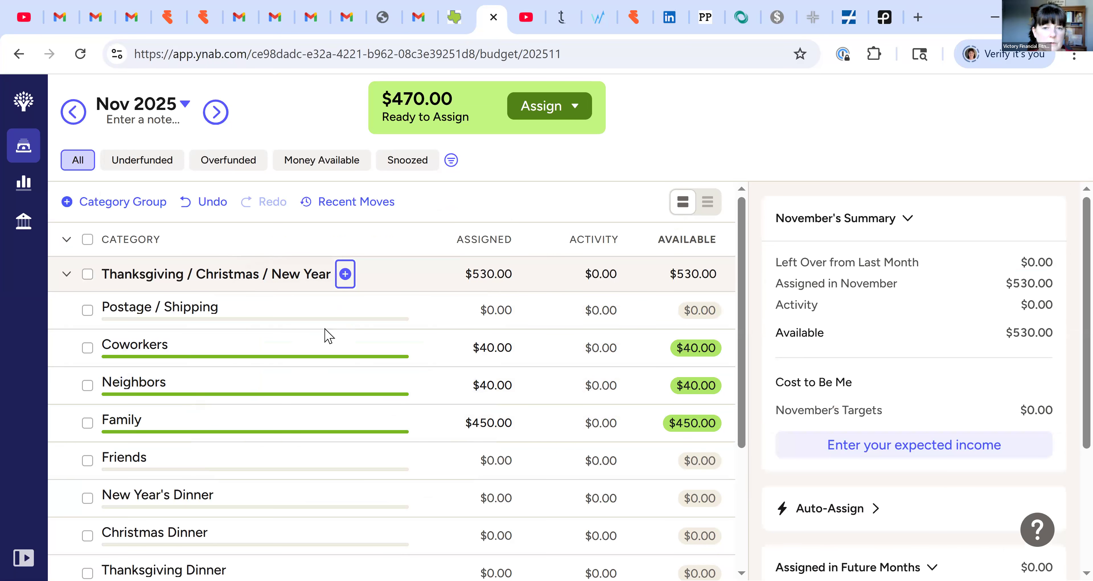
- Assign $50 each to the Postage / Shipping and Friends categories
click(467, 310)
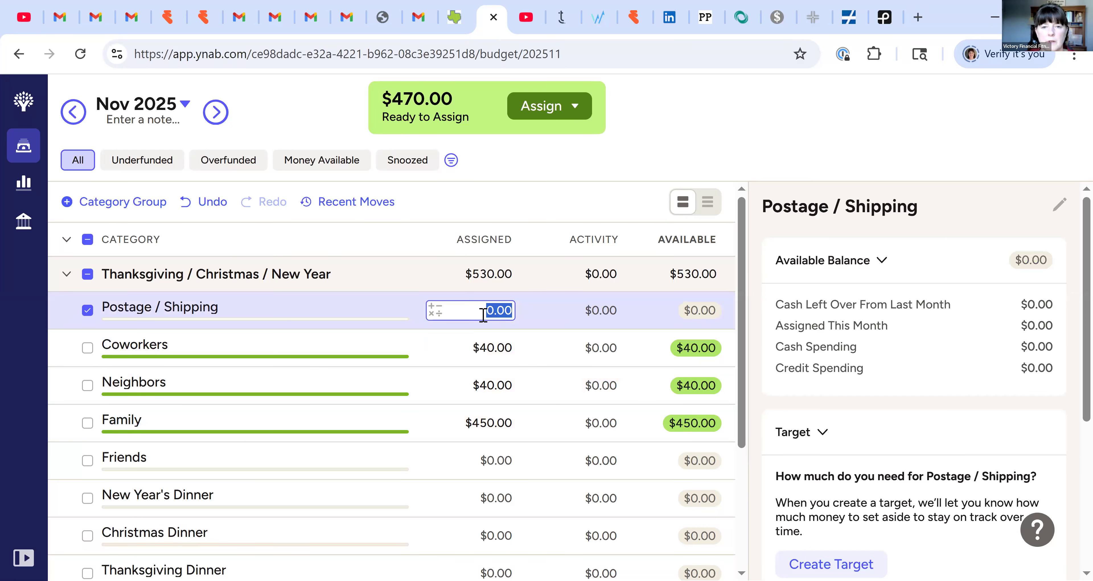
text(50)
key(Return)
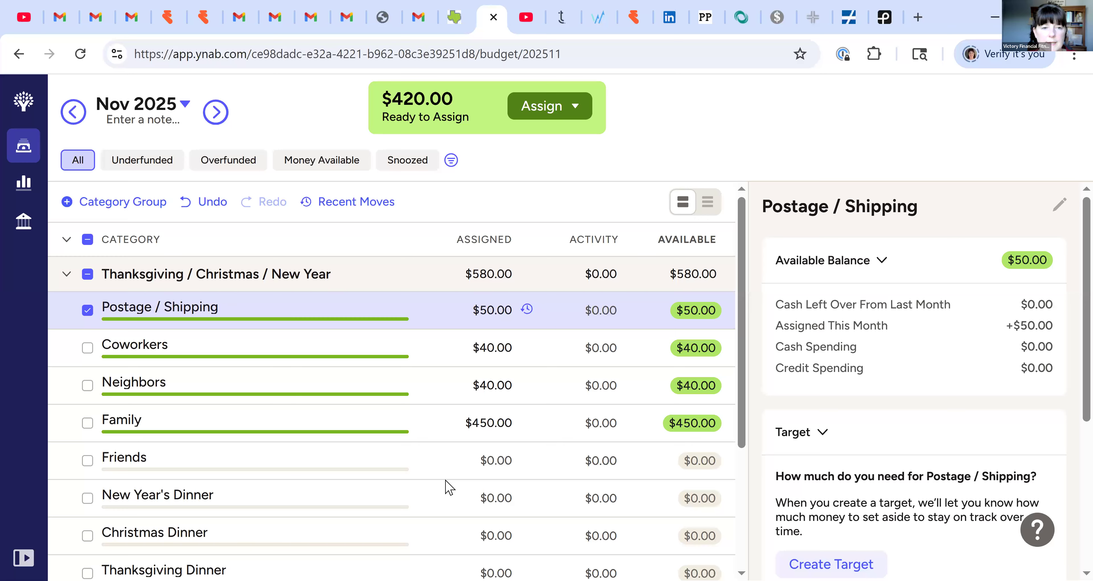
scroll(348, 418, down, 4)
scroll(462, 376, up, 2)
click(462, 376)
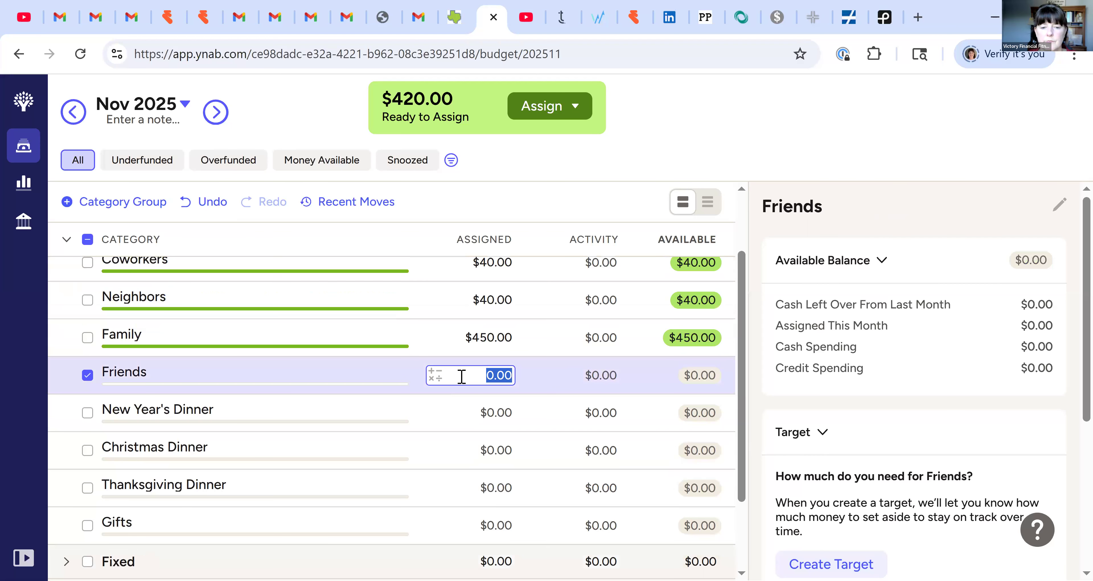
text(50)
key(Return)
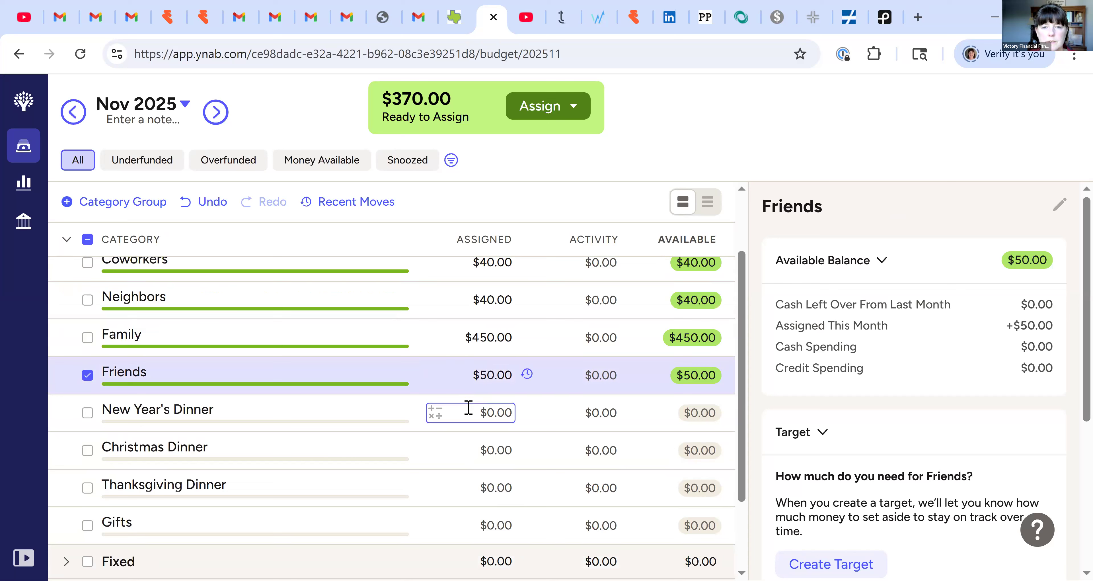
- Assign $100 to New Year's Dinner and $125 to Christmas Dinner
click(469, 408)
text(1)
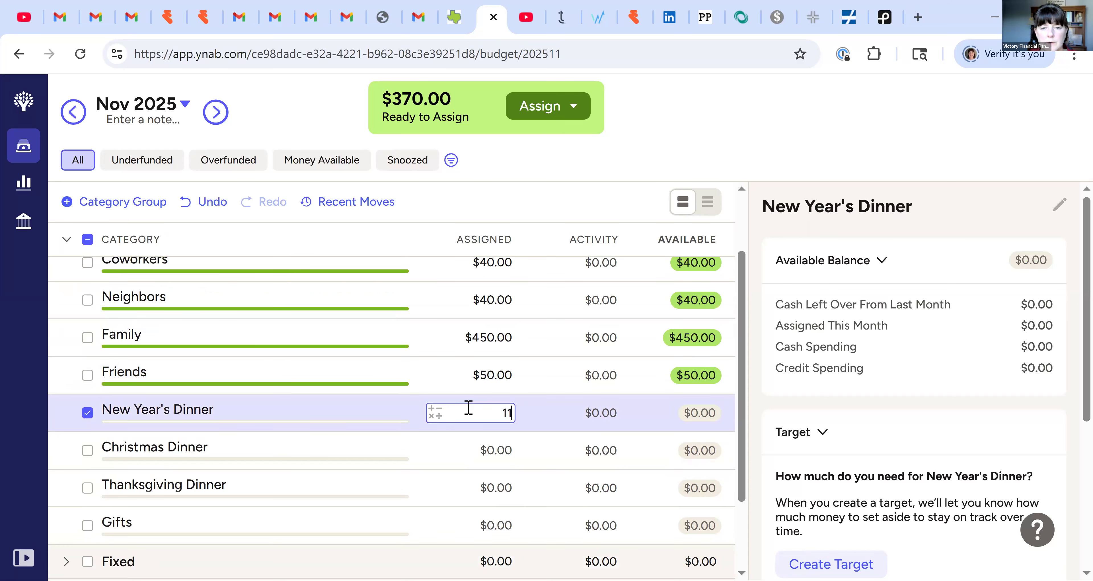
text(00)
key(Return)
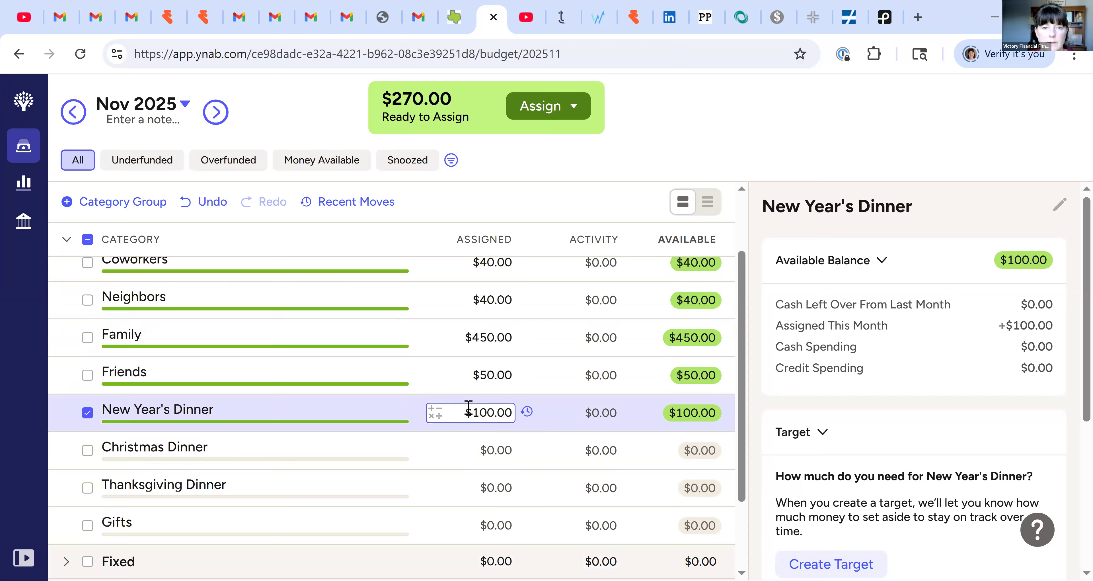
click(501, 450)
text(125)
key(Return)
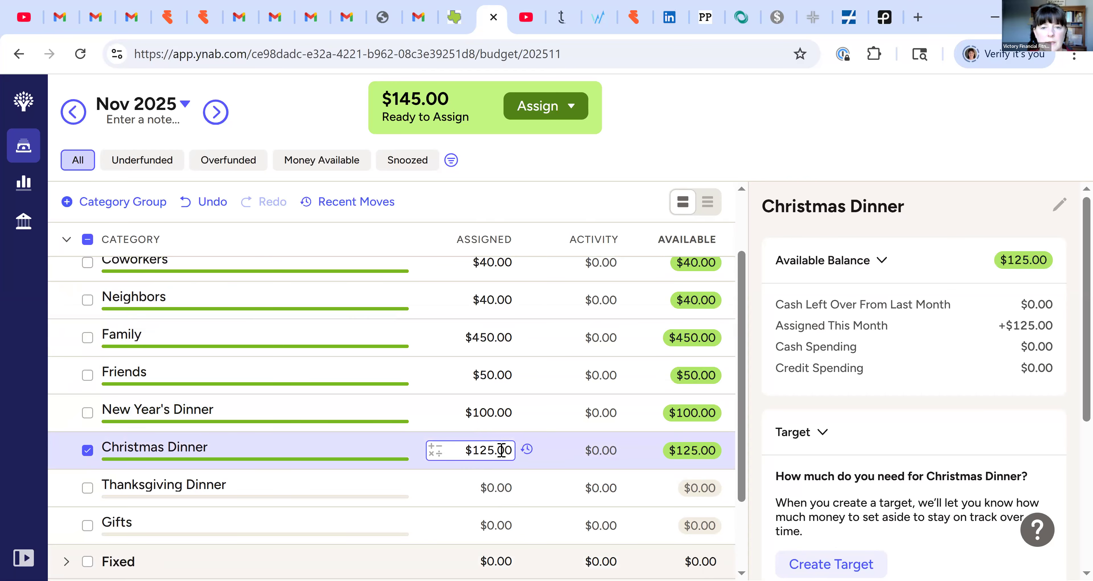
- Assign $140 to the Thanksgiving Dinner category
click(476, 488)
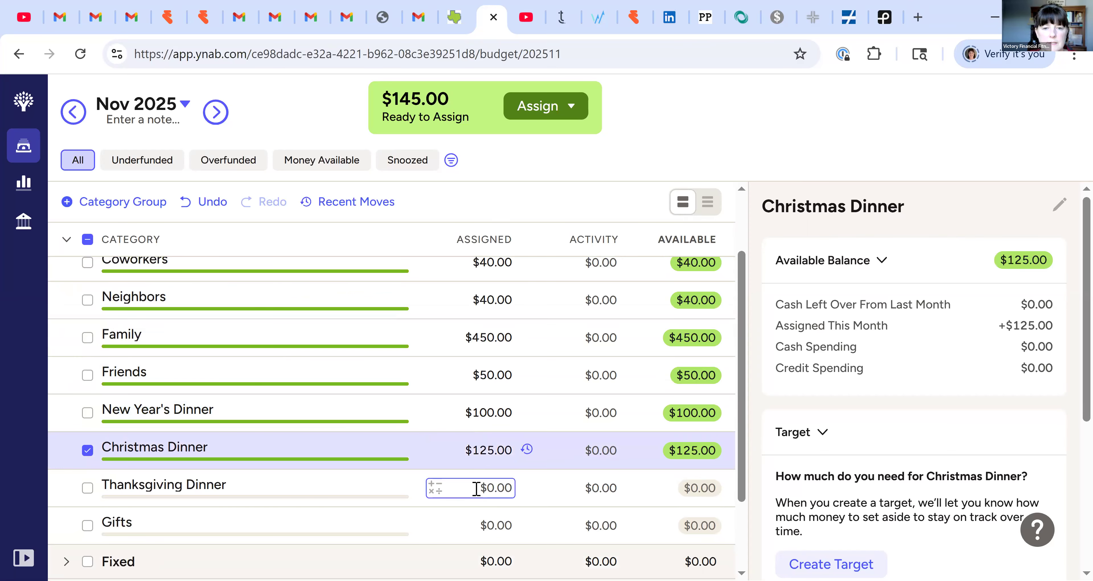
click(473, 488)
text(1)
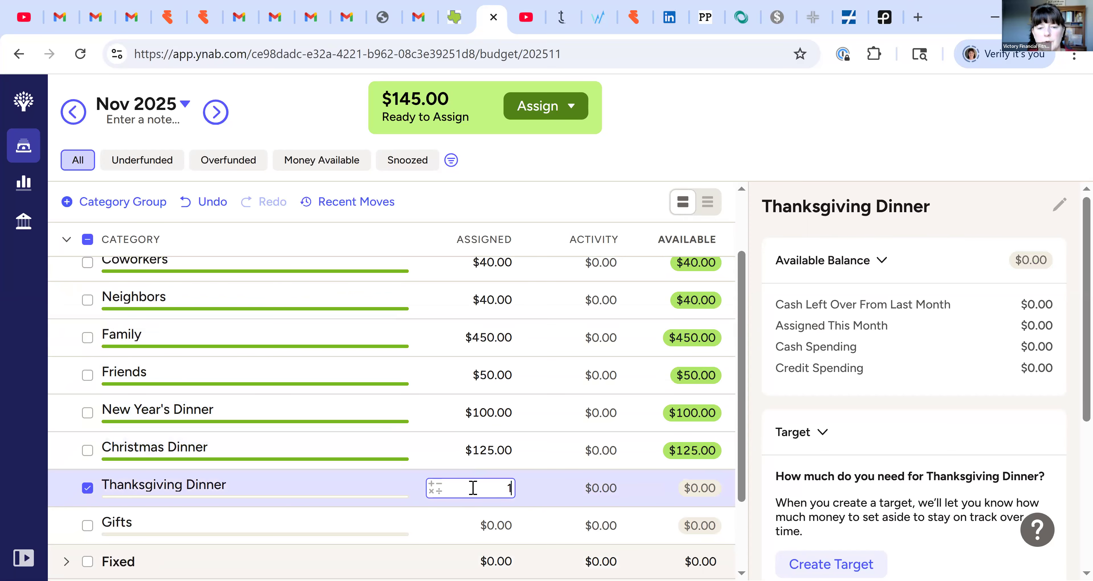
text(40)
key(Return)
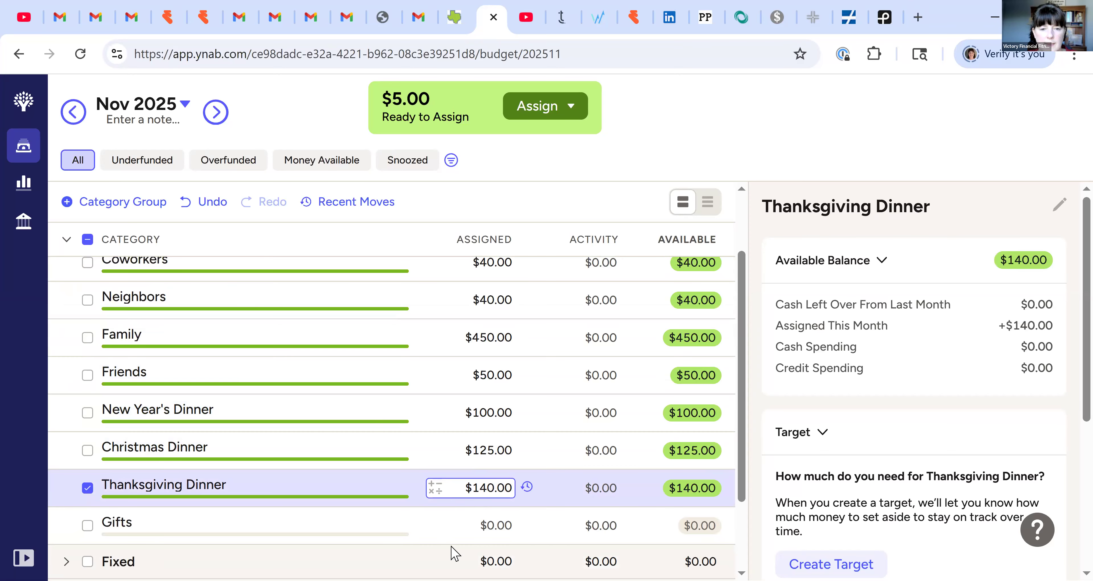
- Delete the Gifts category from the Thanksgiving / Christmas / New Year group
click(482, 525)
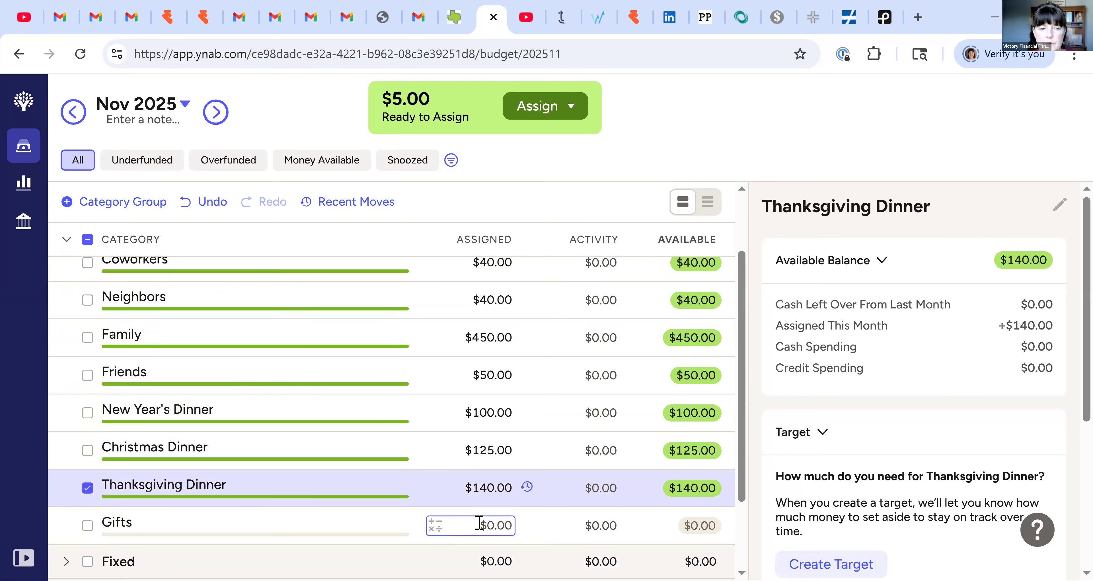
click(479, 523)
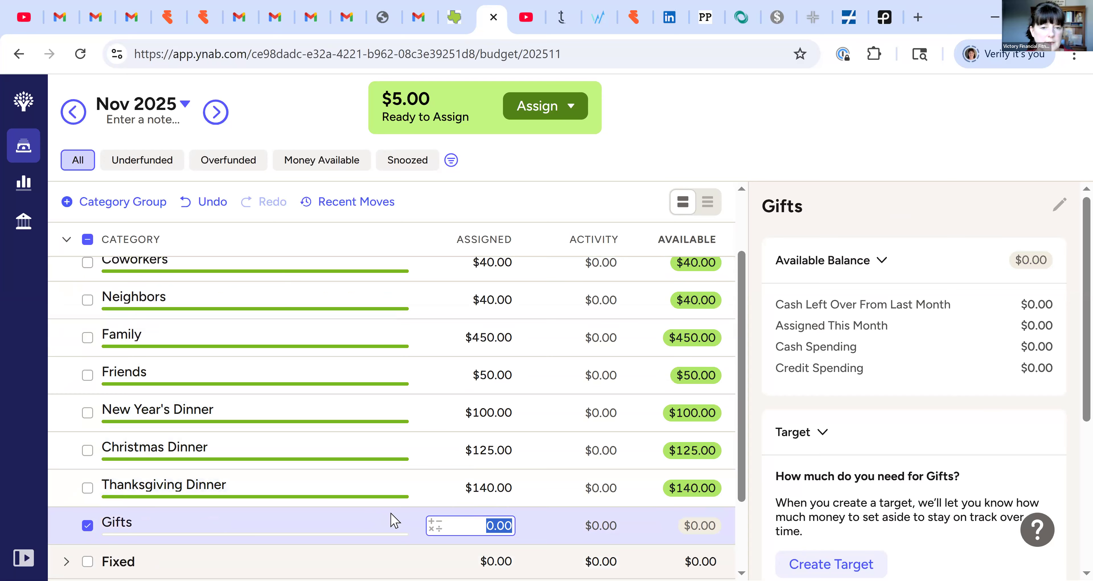
right_click(456, 523)
click(413, 491)
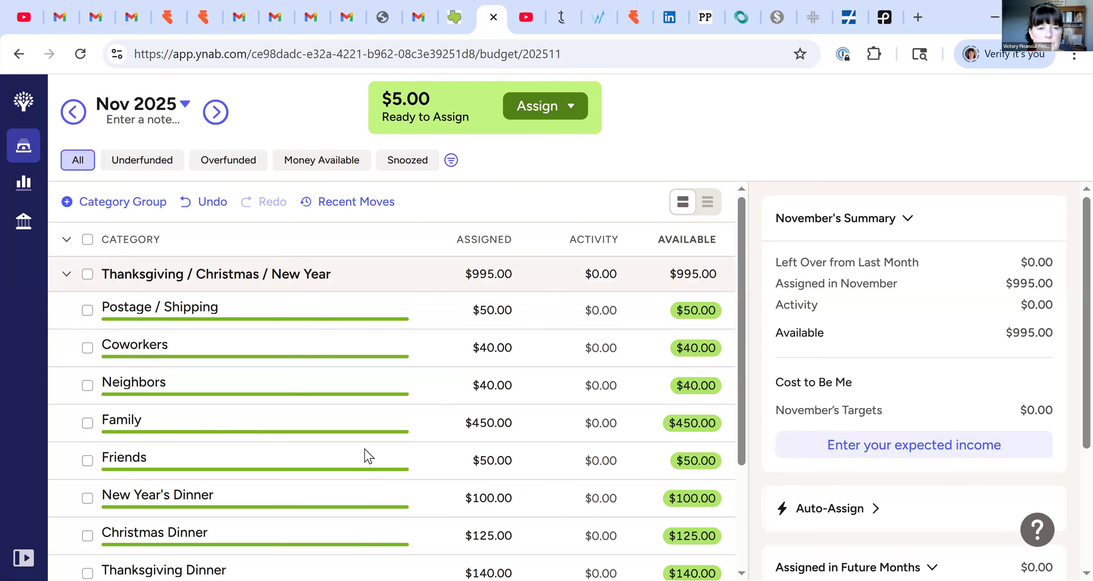
scroll(424, 458, down, 2)
scroll(430, 430, up, 4)
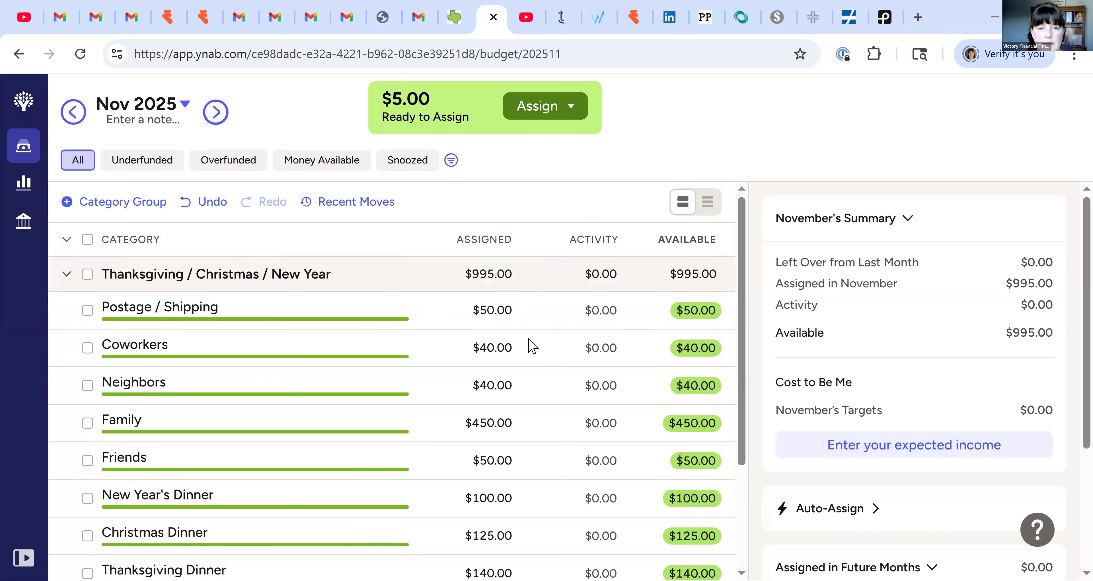
- Add an OOPS category to the Thanksgiving / Christmas / New Year group and assign $5 to it
click(347, 274)
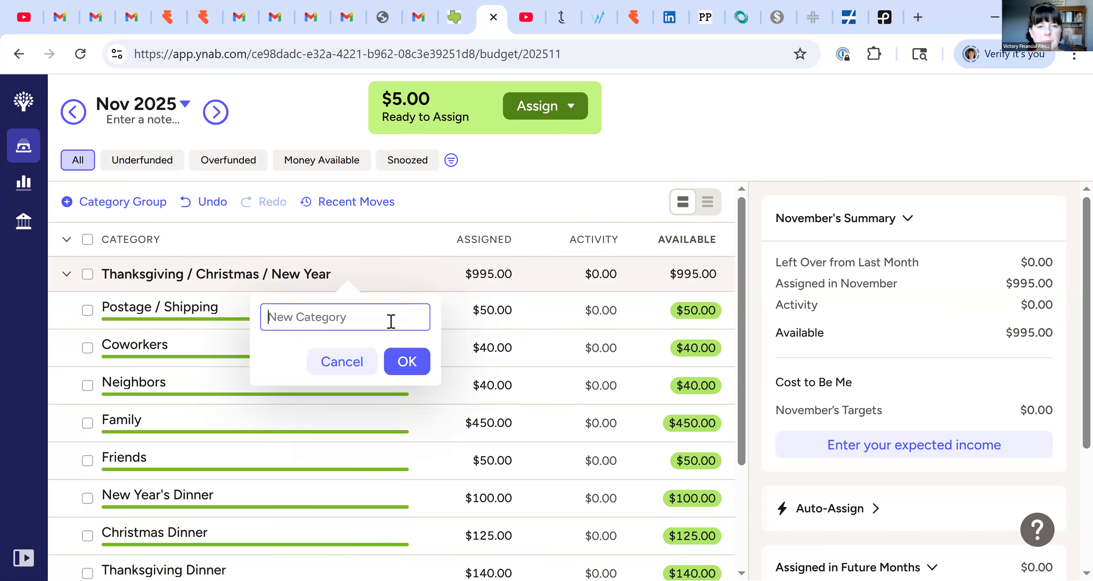
text(ooPS)
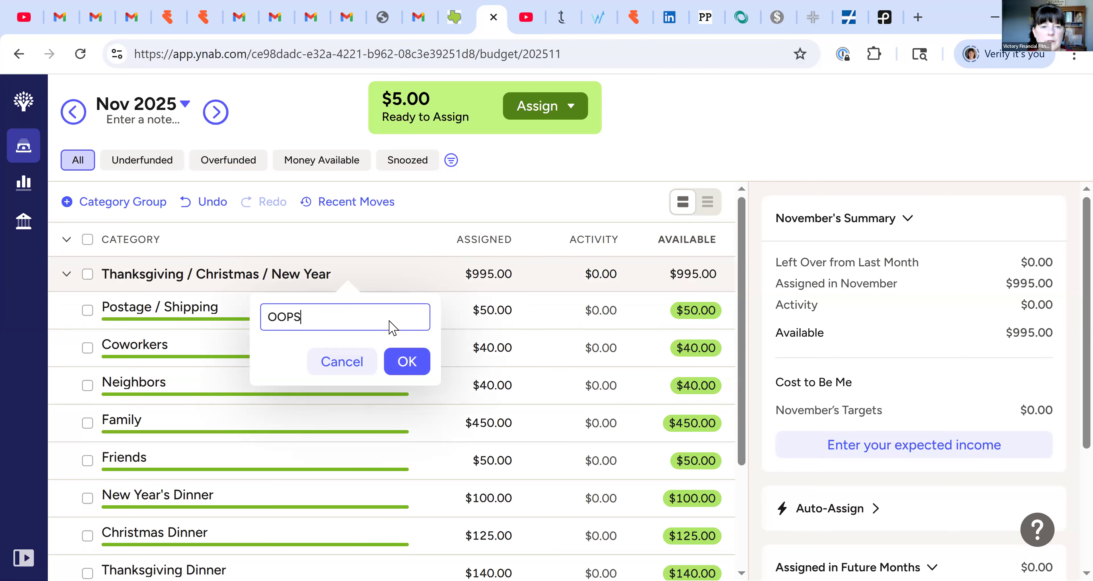
key(Return)
click(500, 310)
text(5)
key(Return)
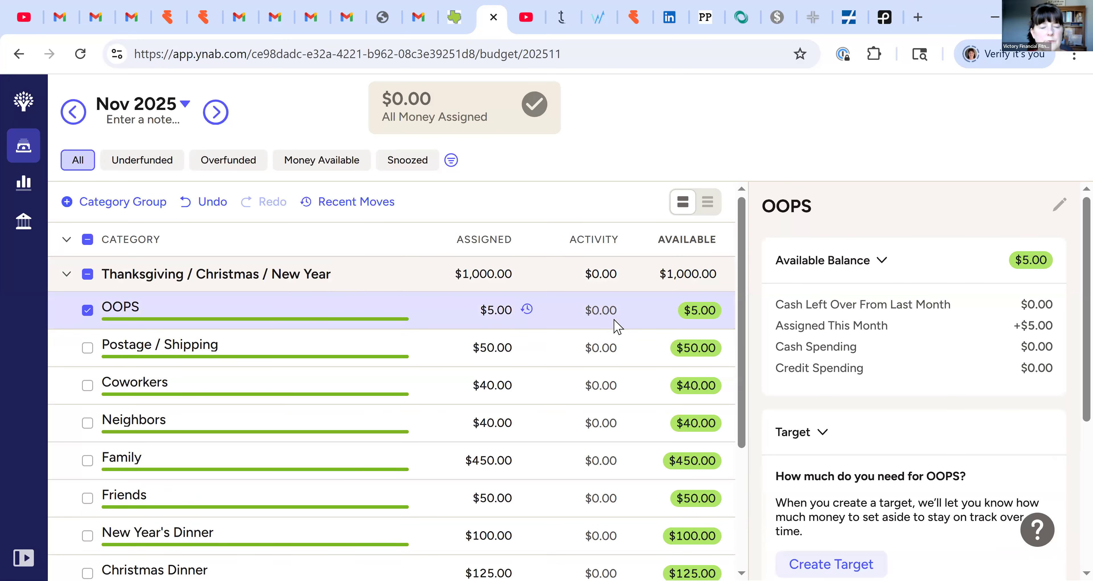
click(87, 314)
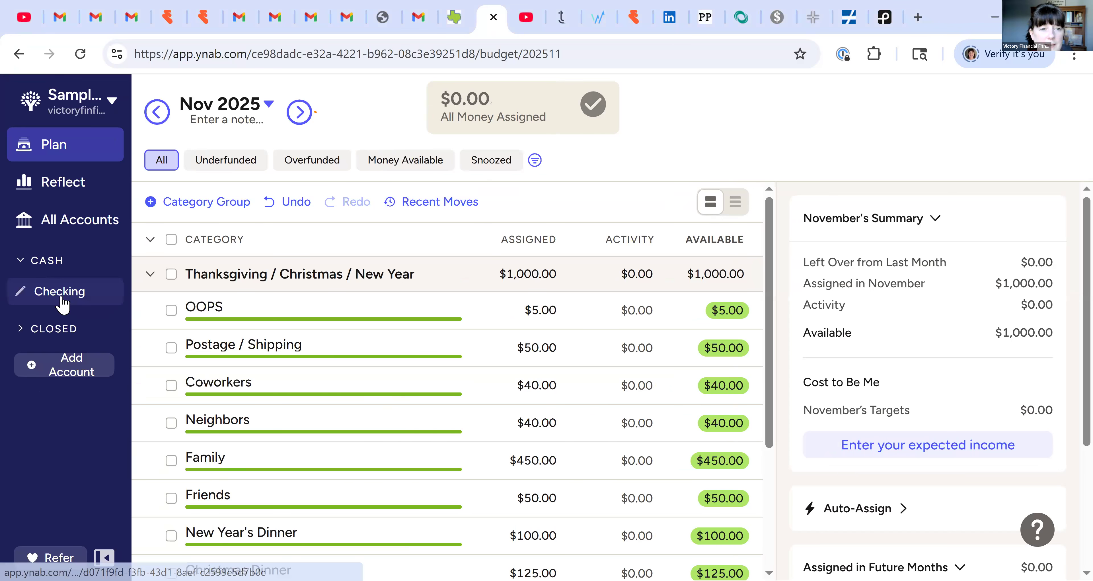
- In the Checking account, record a $140 outflow to HEB under the Thanksgiving Dinner category
click(84, 291)
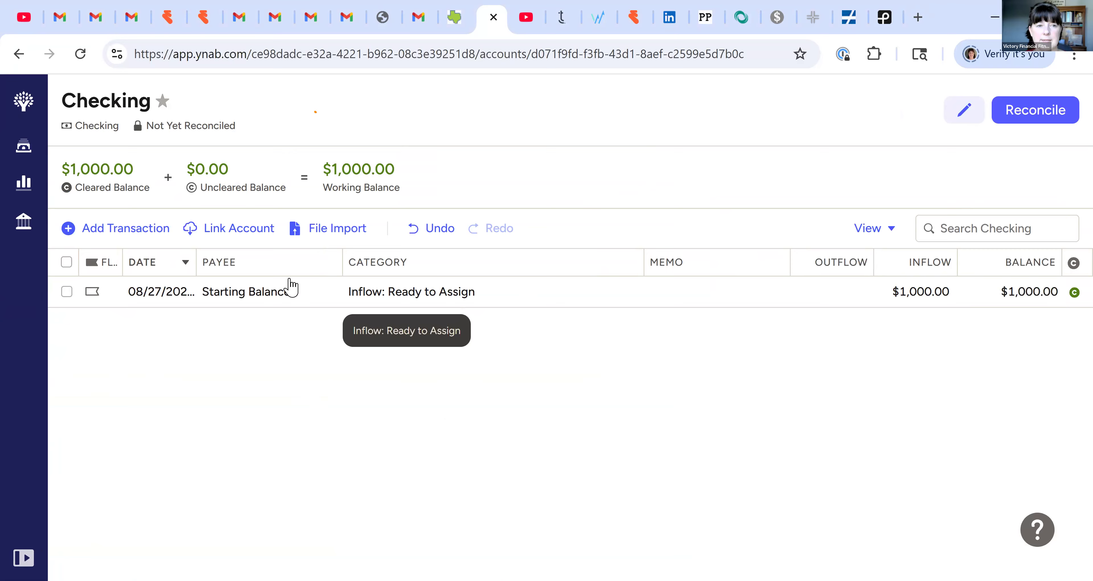
click(114, 231)
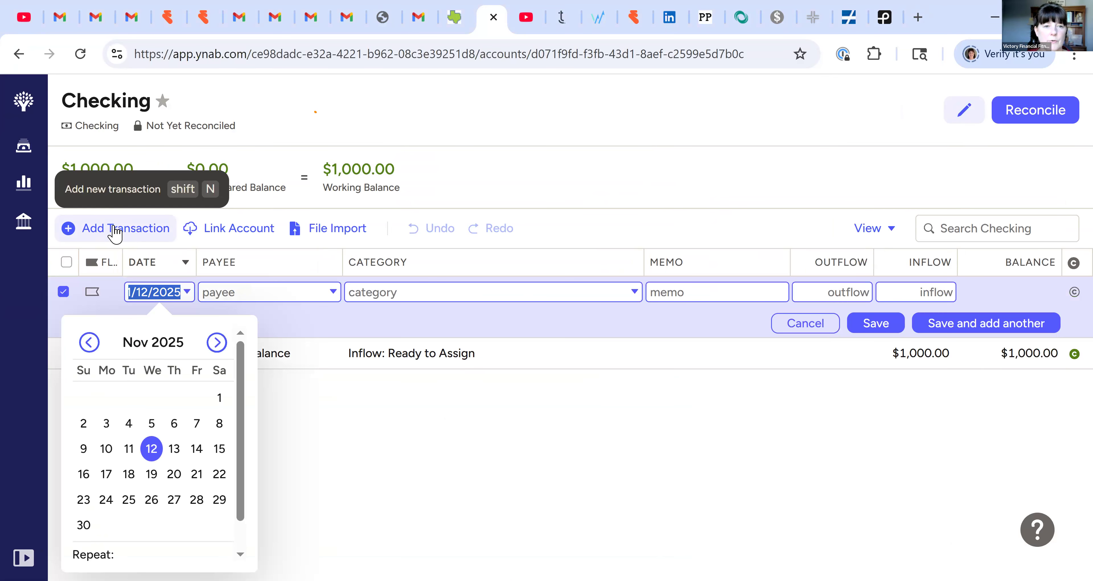
click(284, 302)
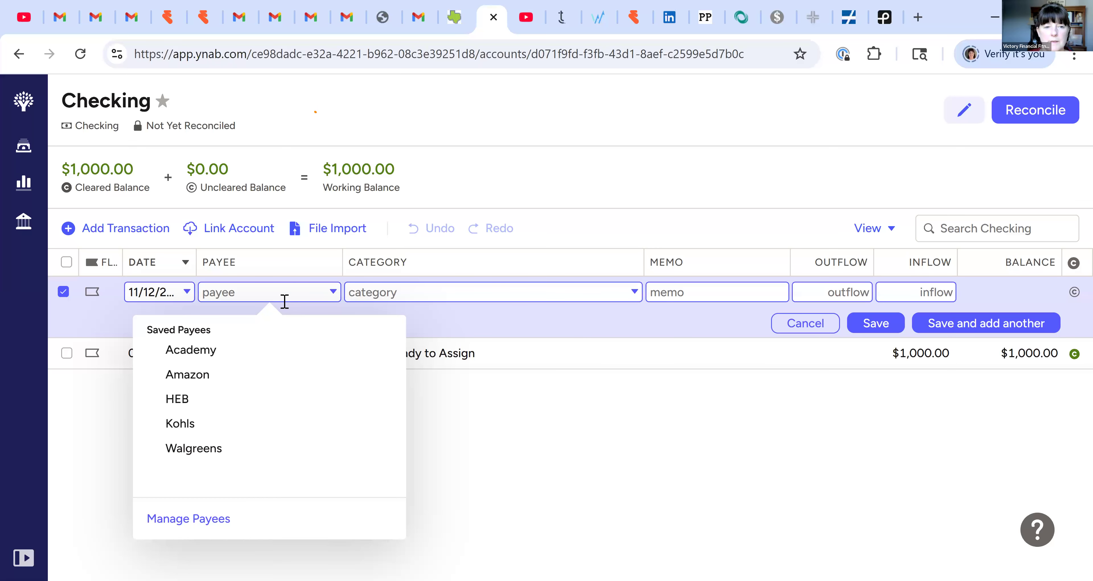
click(271, 409)
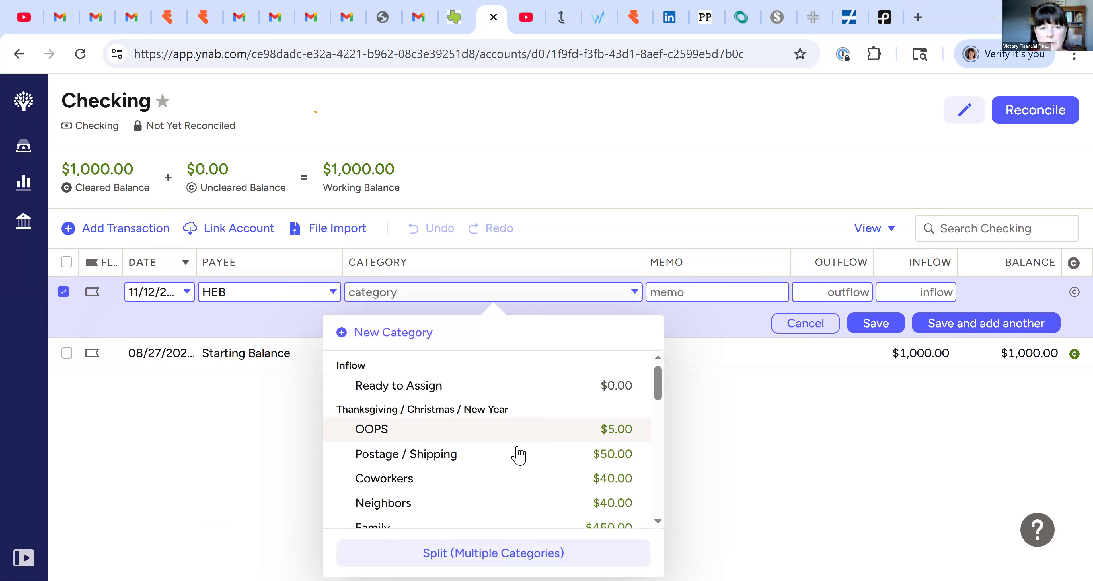
scroll(490, 442, down, 2)
scroll(492, 446, down, 2)
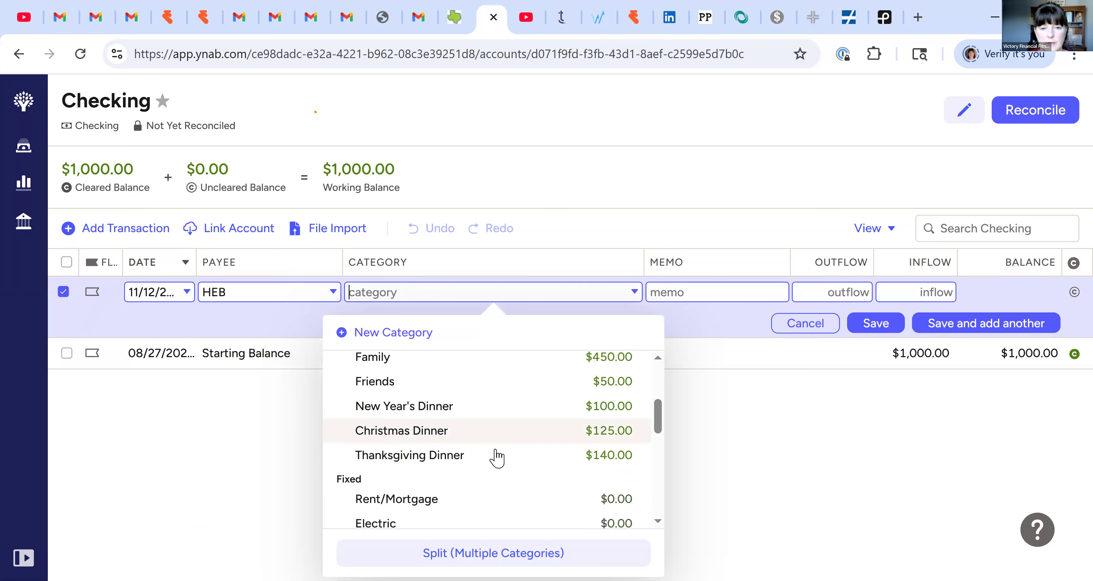
click(501, 455)
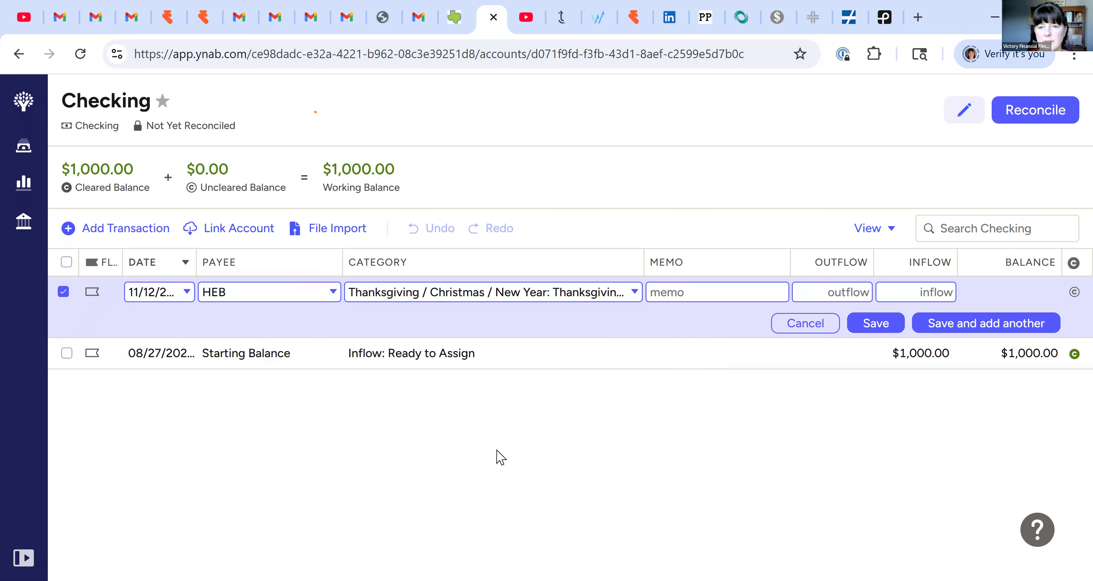
key(Tab)
text(140)
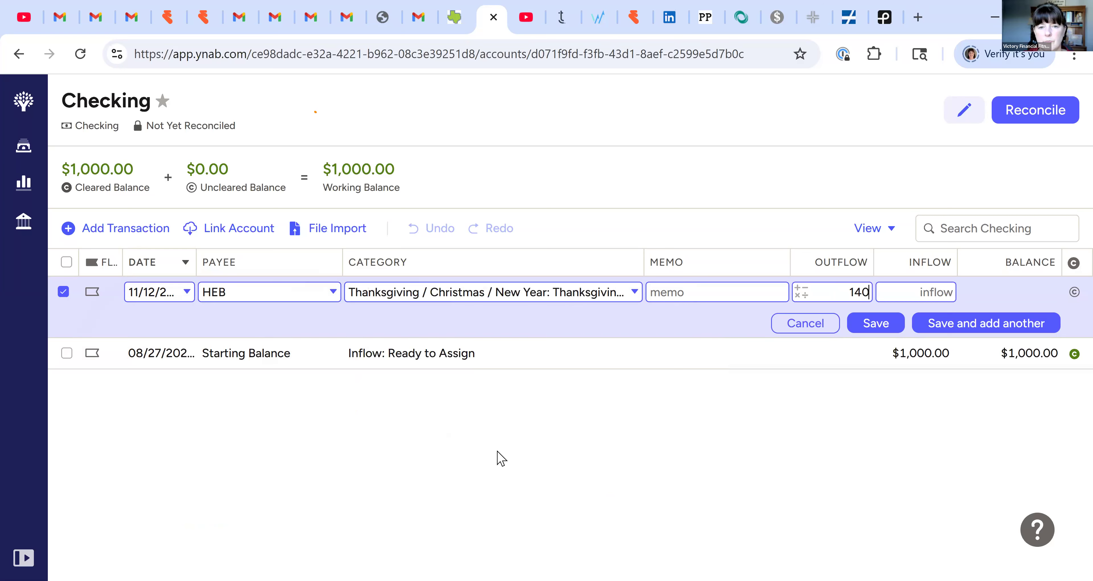
key(Return)
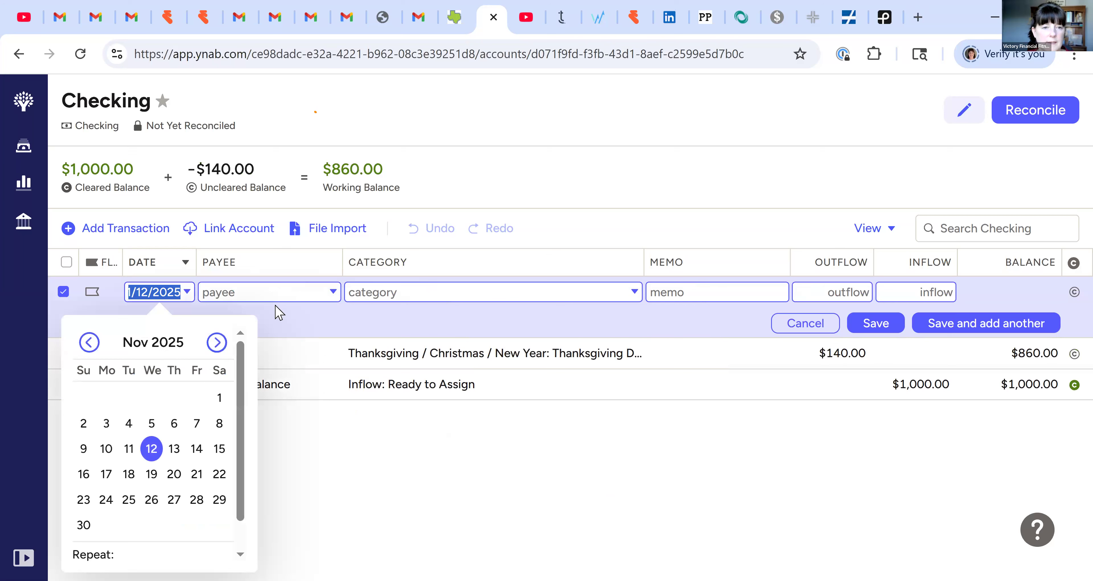
- Record a $20 outflow to Academy under the Friends category with the memo "tshirt"
click(274, 299)
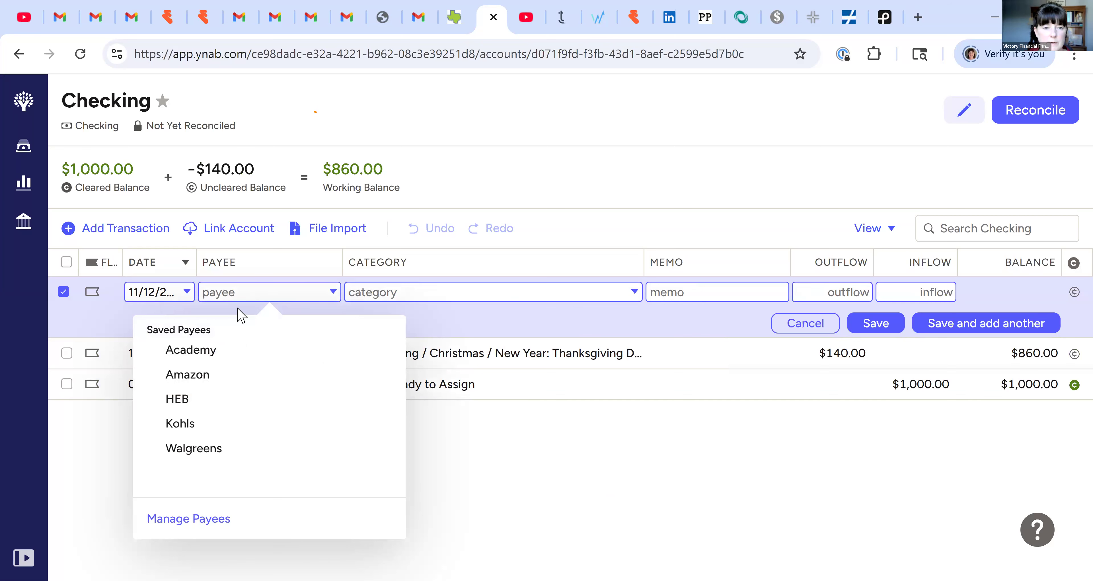
text(aca)
key(Return)
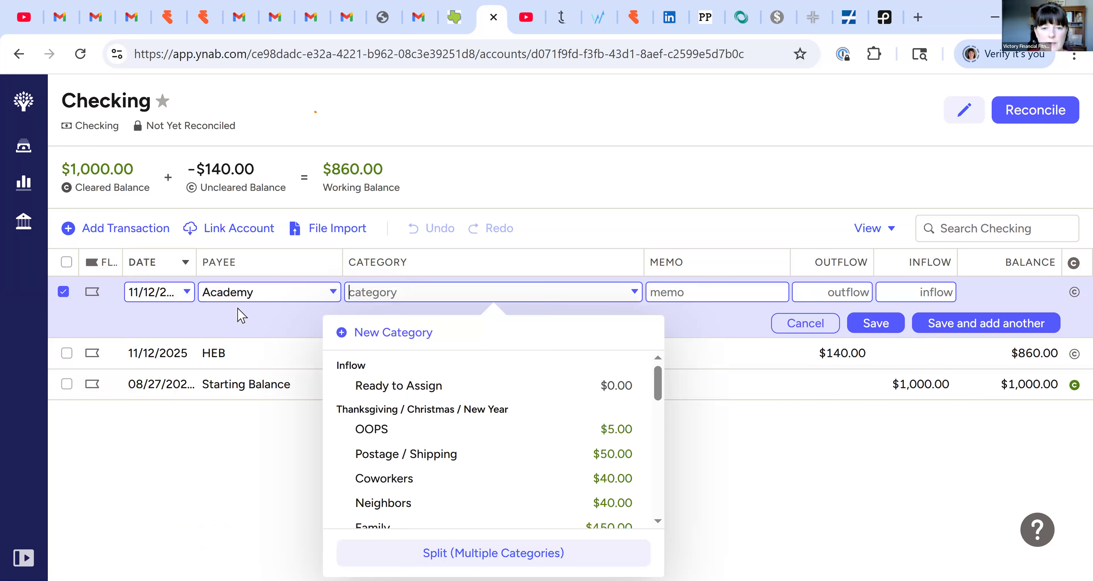
scroll(476, 429, down, 2)
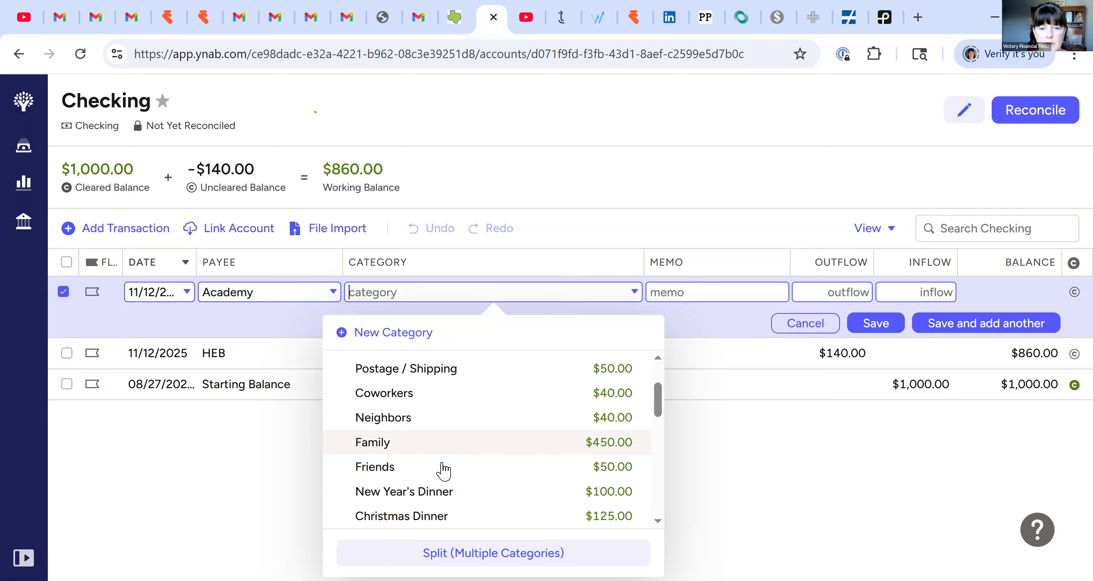
click(447, 468)
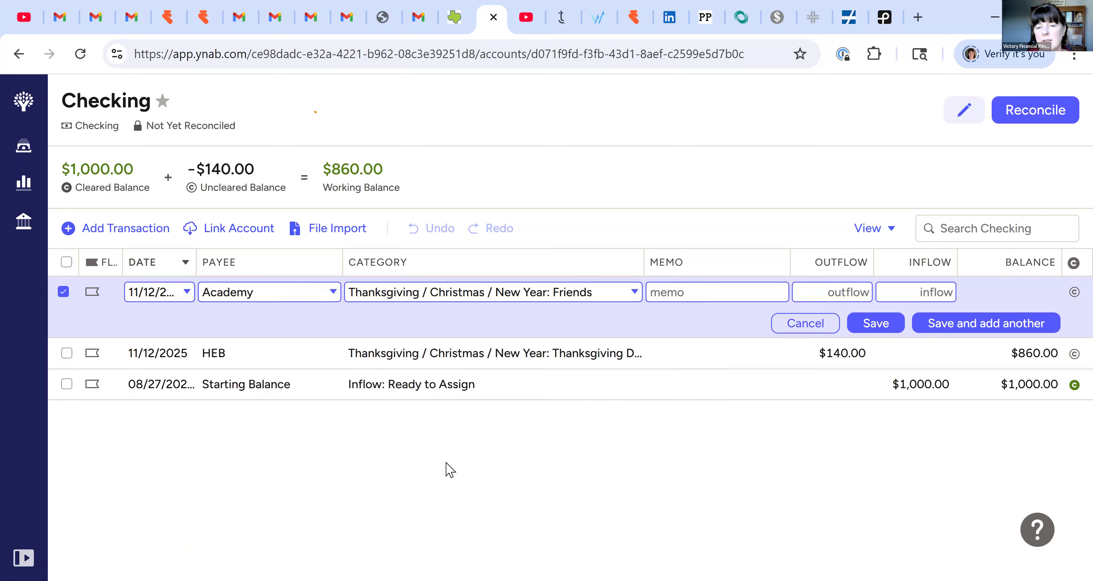
key(Tab)
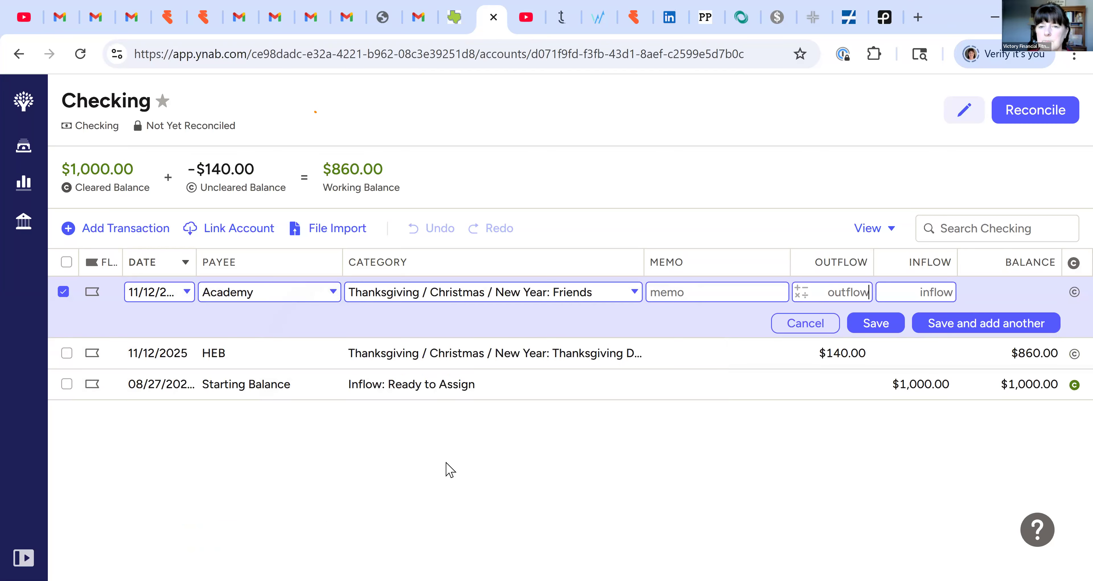
click(711, 291)
text(tshirt)
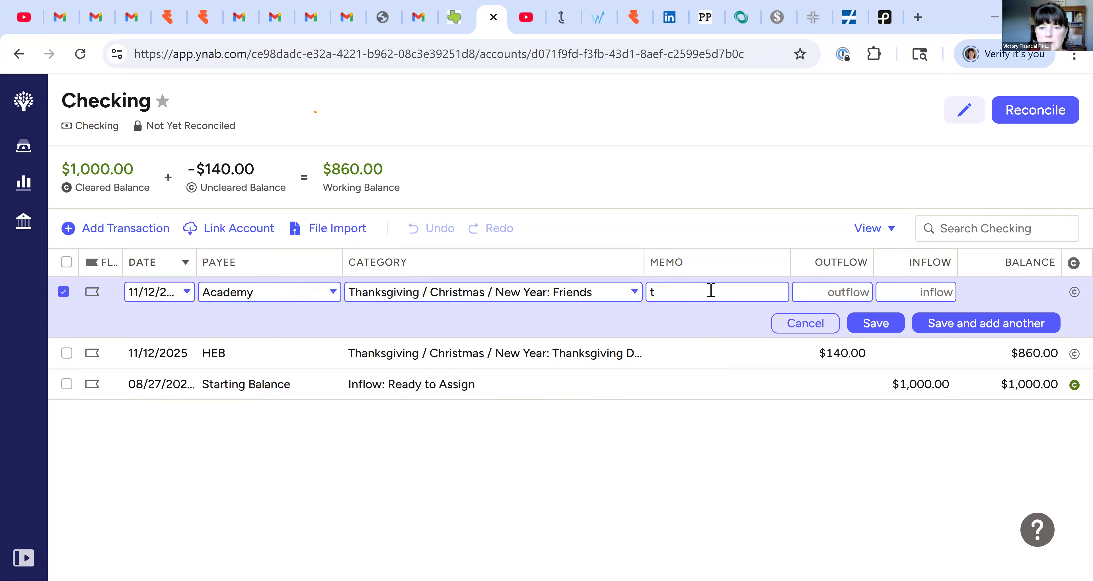
key(Tab)
text(20)
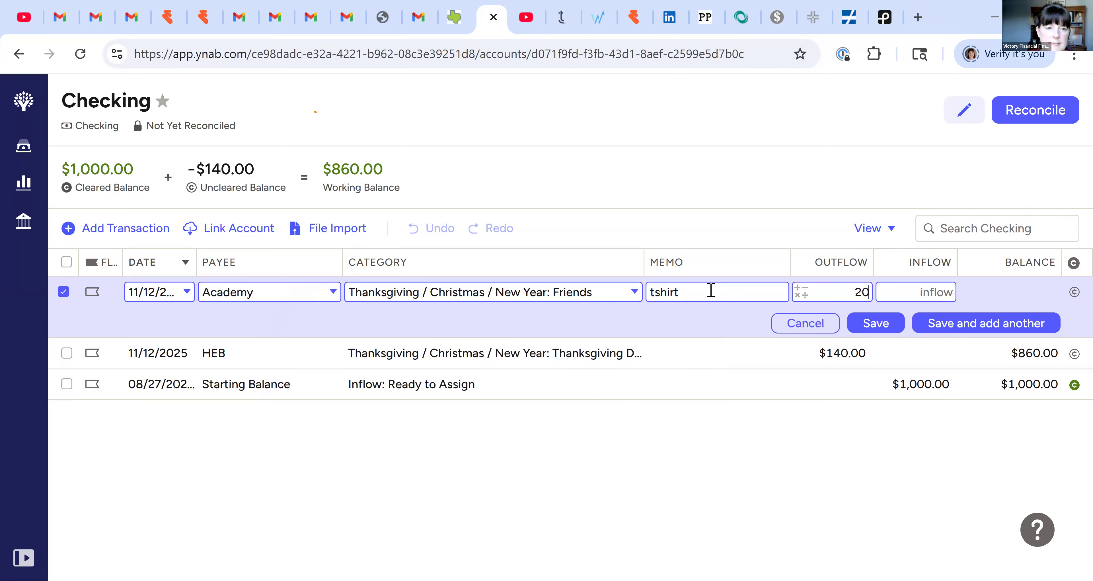
key(Return)
- Record a $10 outflow to Academy under the Friends category with the memo "thermos"
key(Tab)
text(aca)
key(Tab)
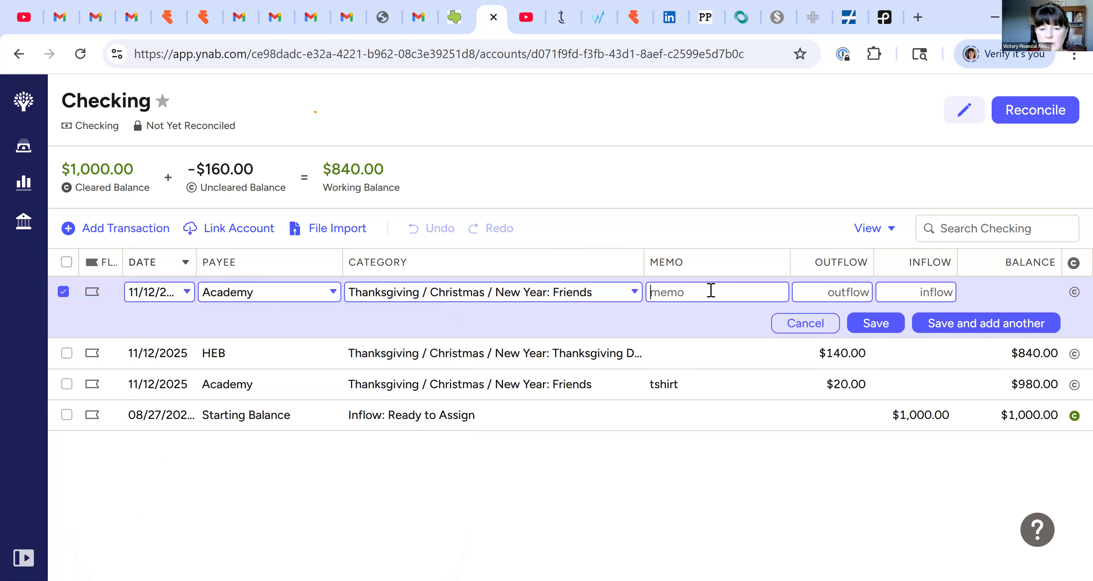
text(thermos)
key(Tab)
text(10)
key(Return)
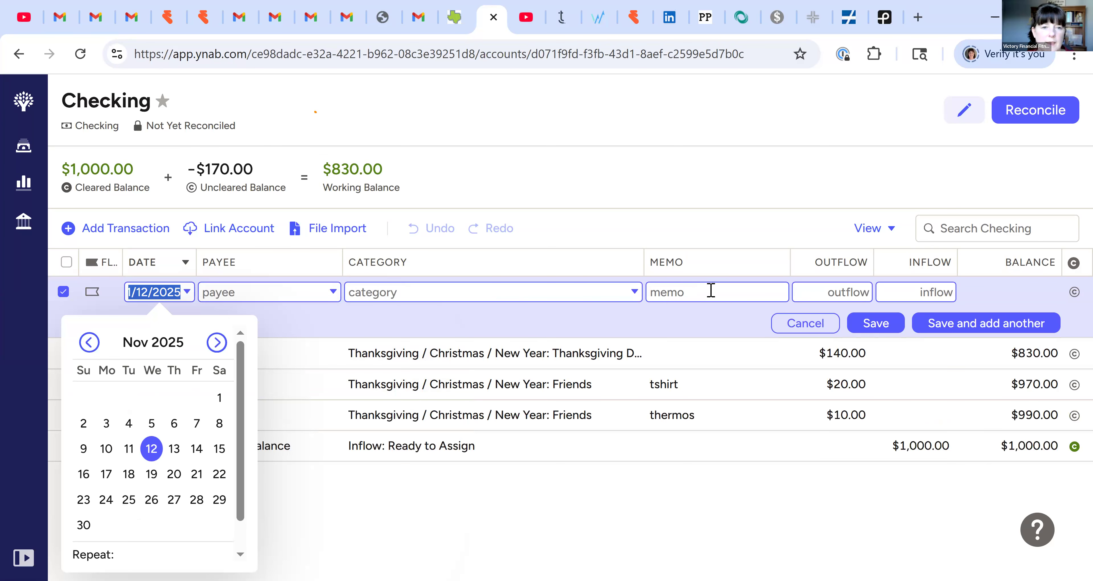
- Record a $40 outflow to Kohls under the Family category with the memo "pajamas Mom"
click(269, 295)
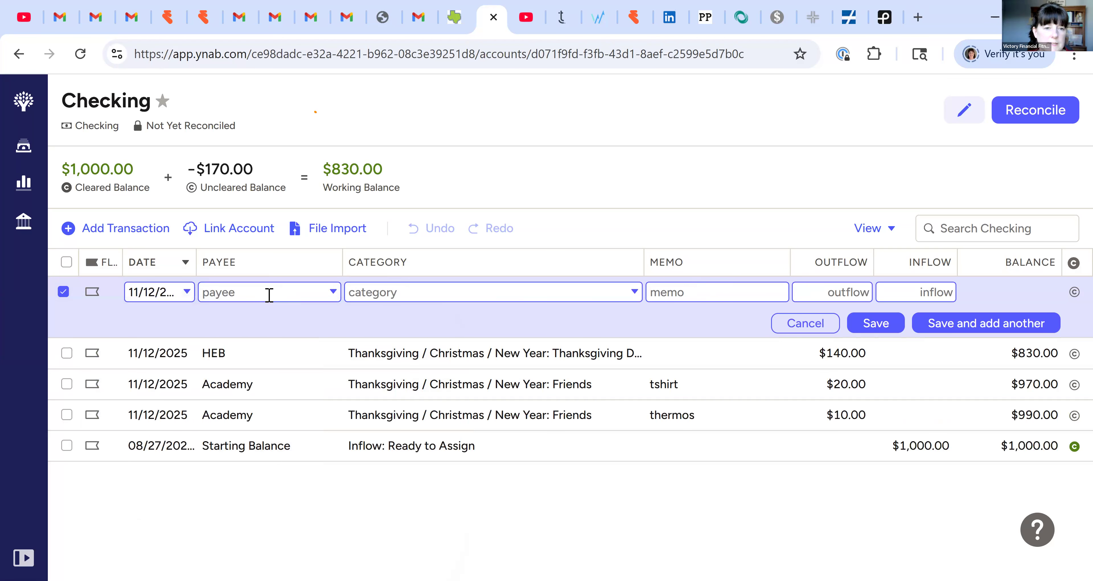
text(k)
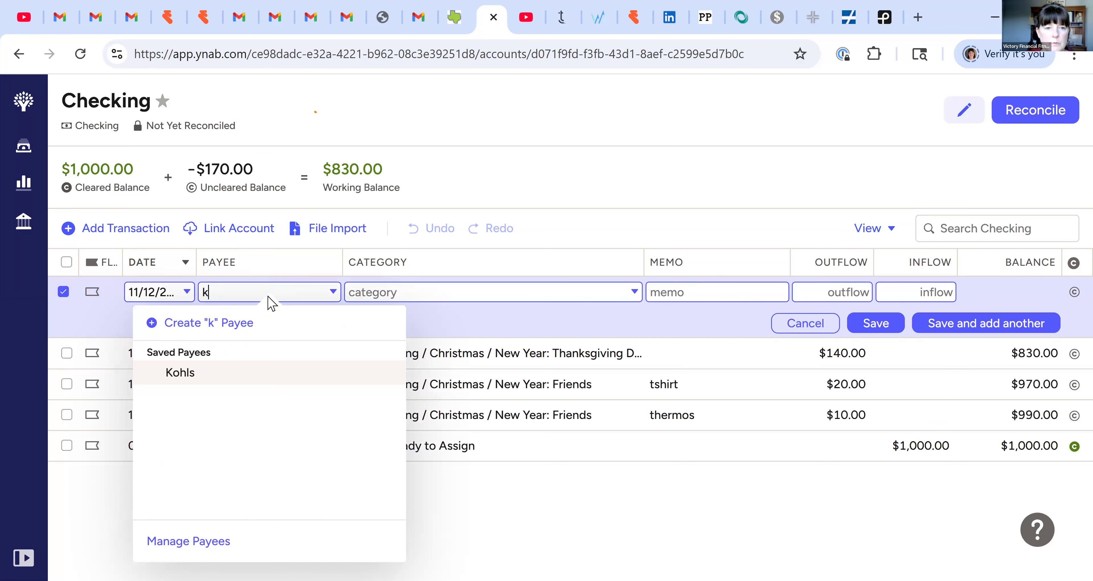
text(ohls)
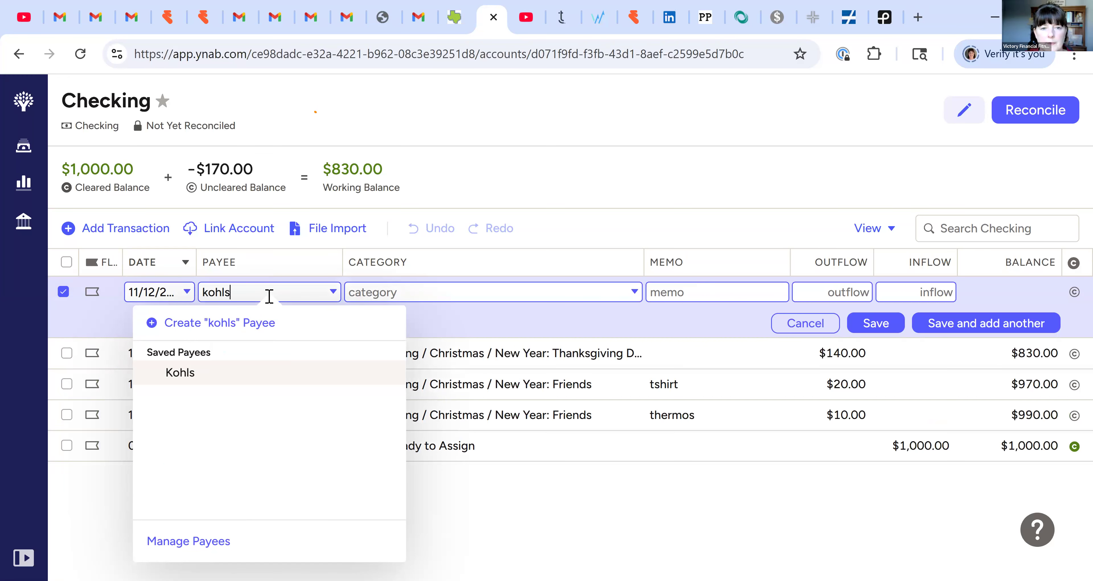
key(Return)
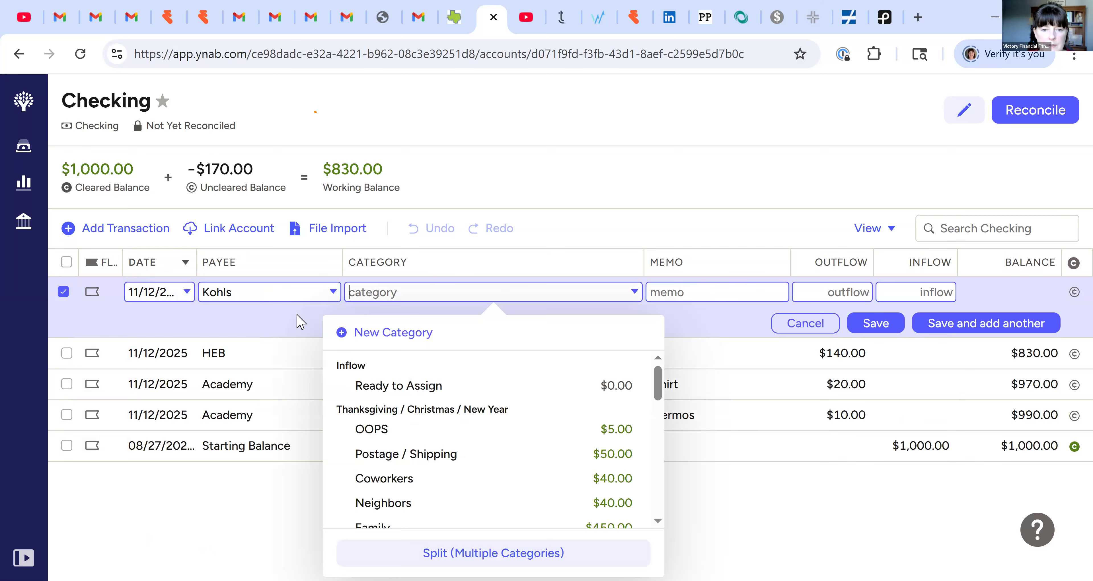
scroll(426, 381, down, 4)
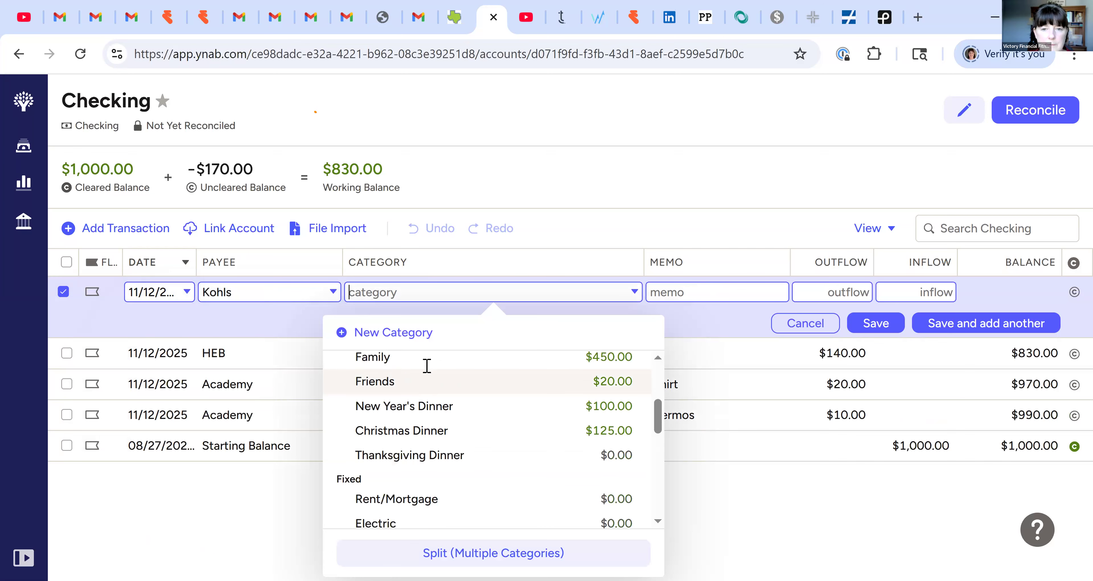
click(420, 360)
text(pajamas)
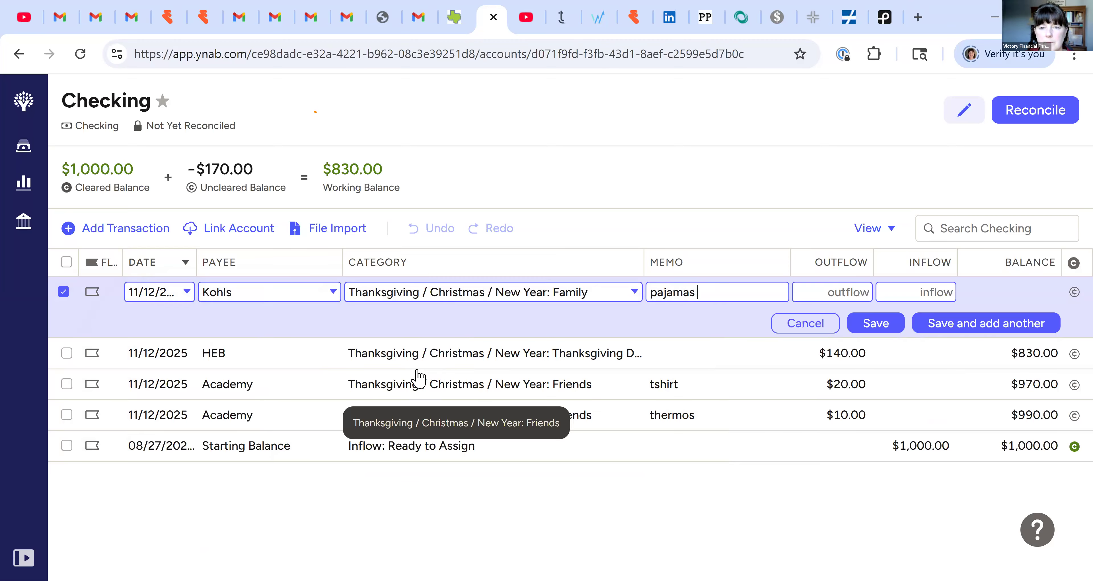
text( Mom)
key(Tab)
text(30)
key(BackSpace)
key(BackSpace)
text(40)
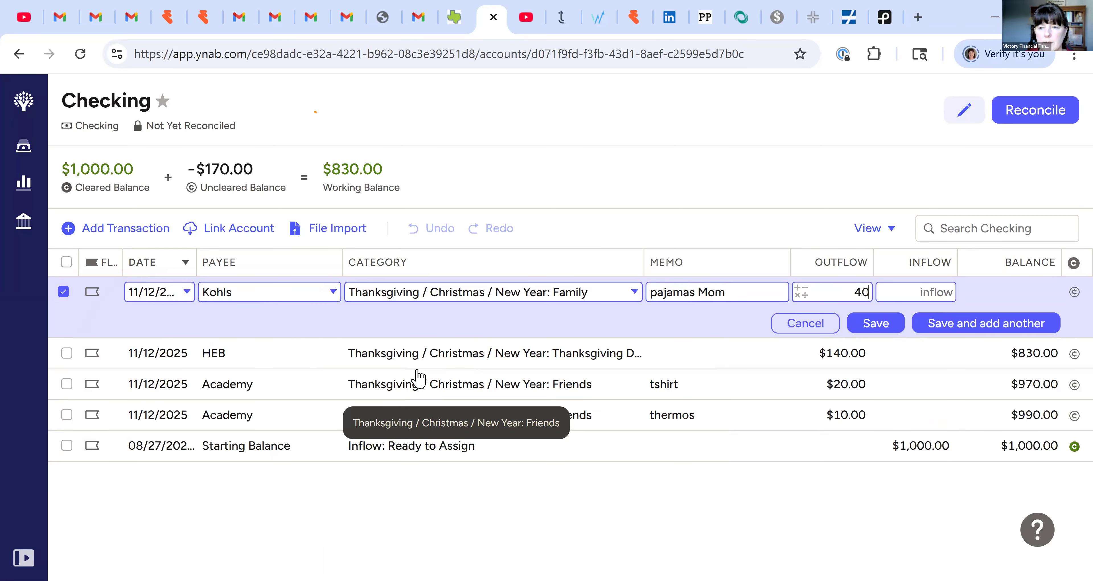
key(Return)
- Record a $15 outflow to Kohls under the Family category with the memo "Kid puzzle"
key(Tab)
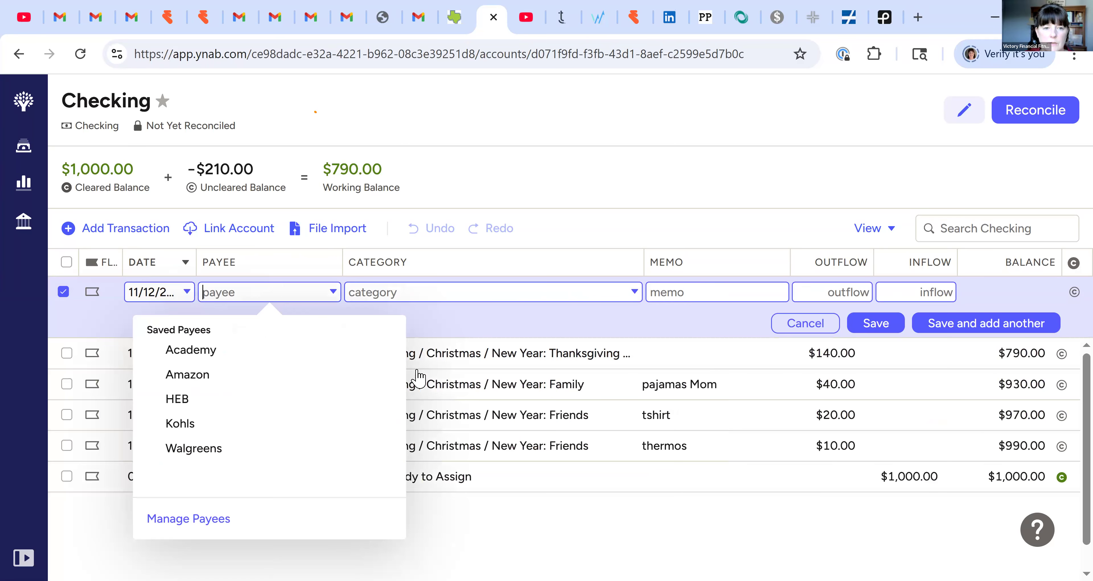
text(kohl)
key(Tab)
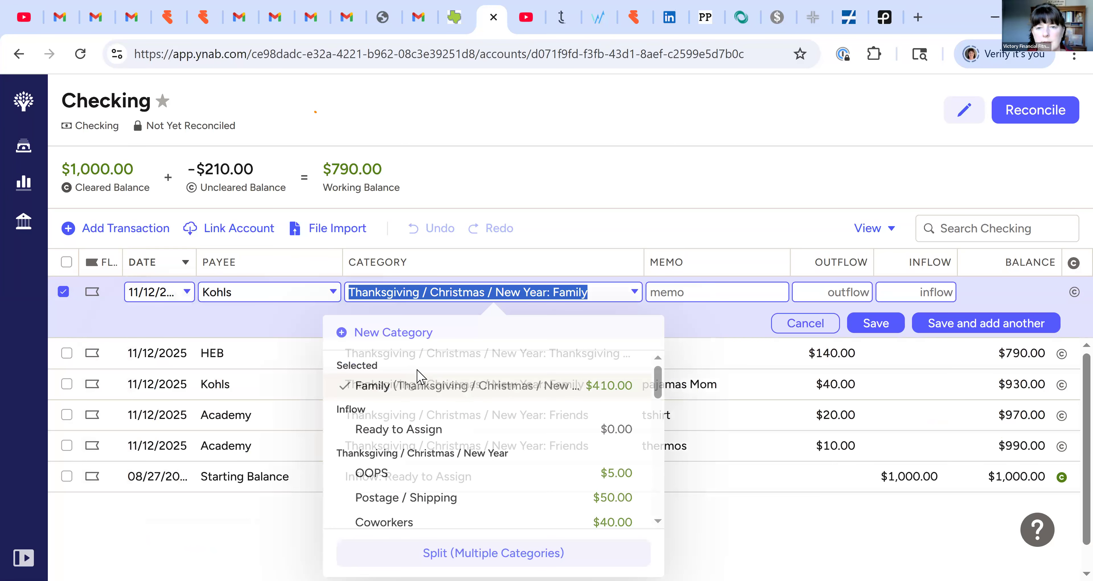
key(Tab)
text(Kid)
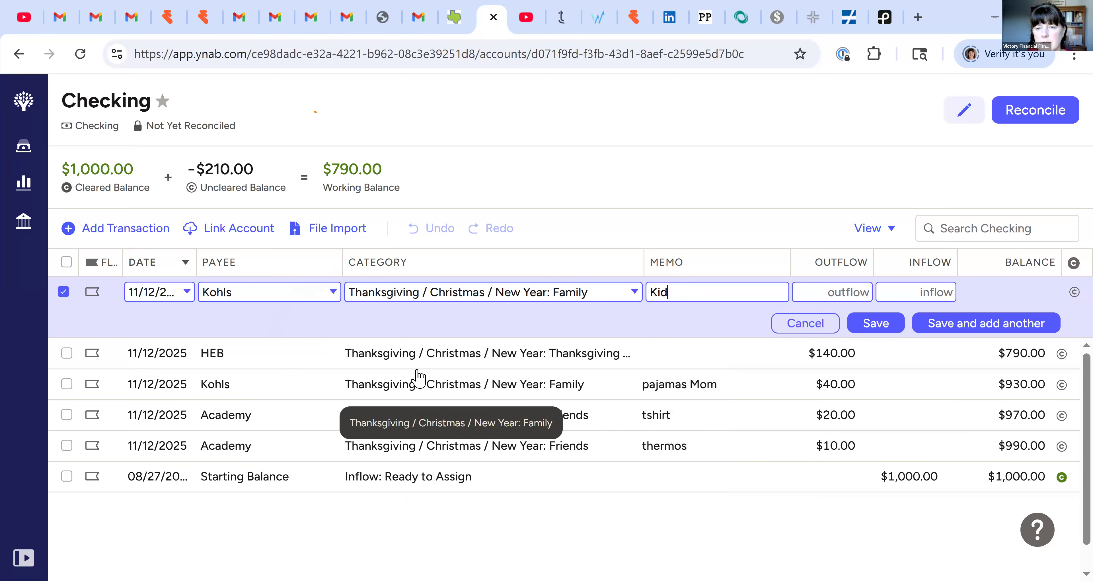
text( puzzle)
key(Tab)
text(15)
key(Return)
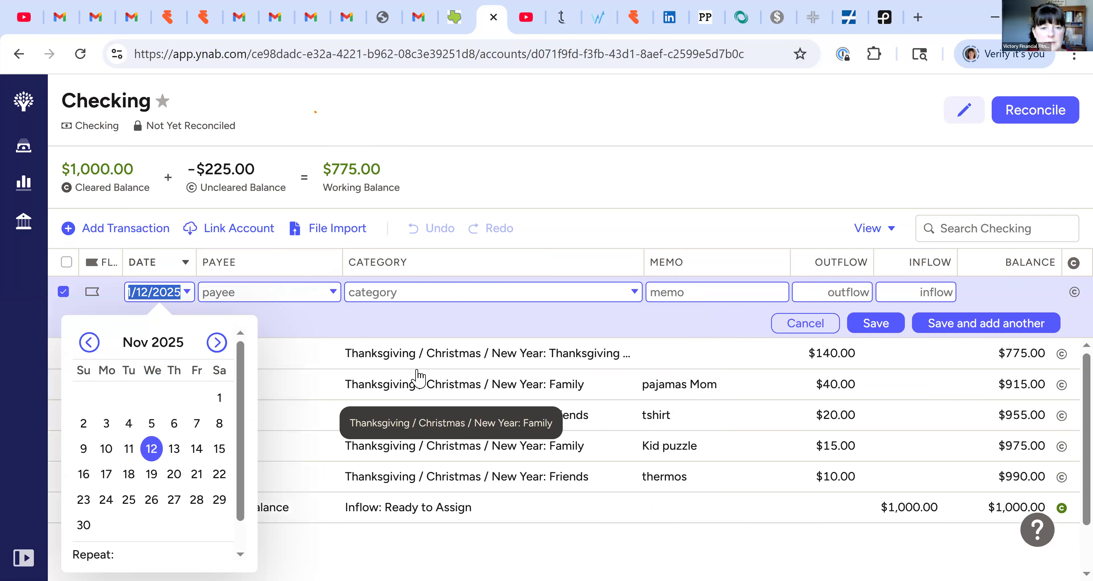
- Record a $15 outflow to Kohls under the Family category with the memo "Kid2 toy"
key(Tab)
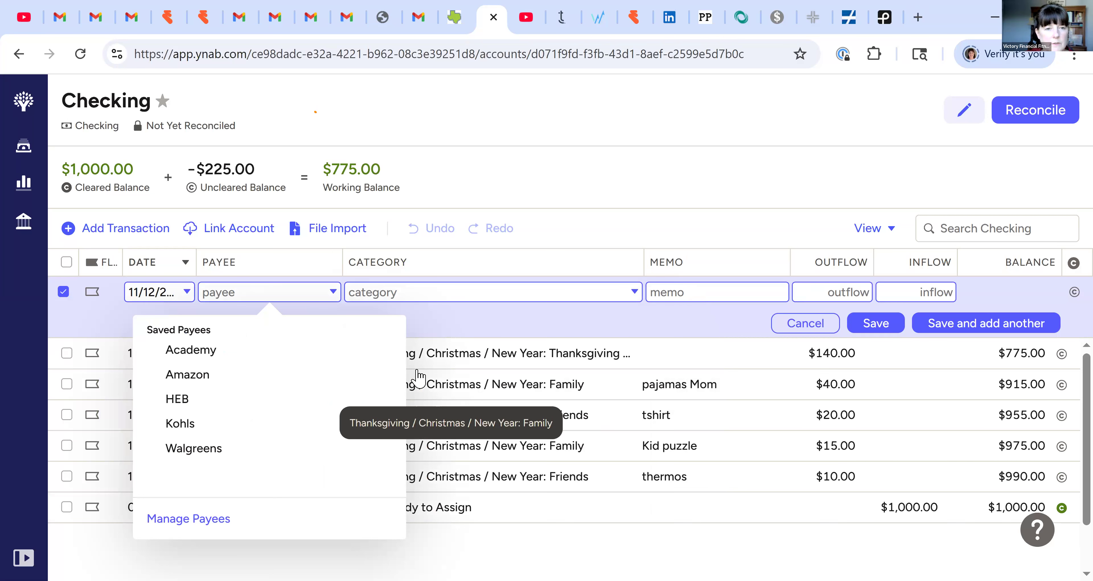
text(kohls)
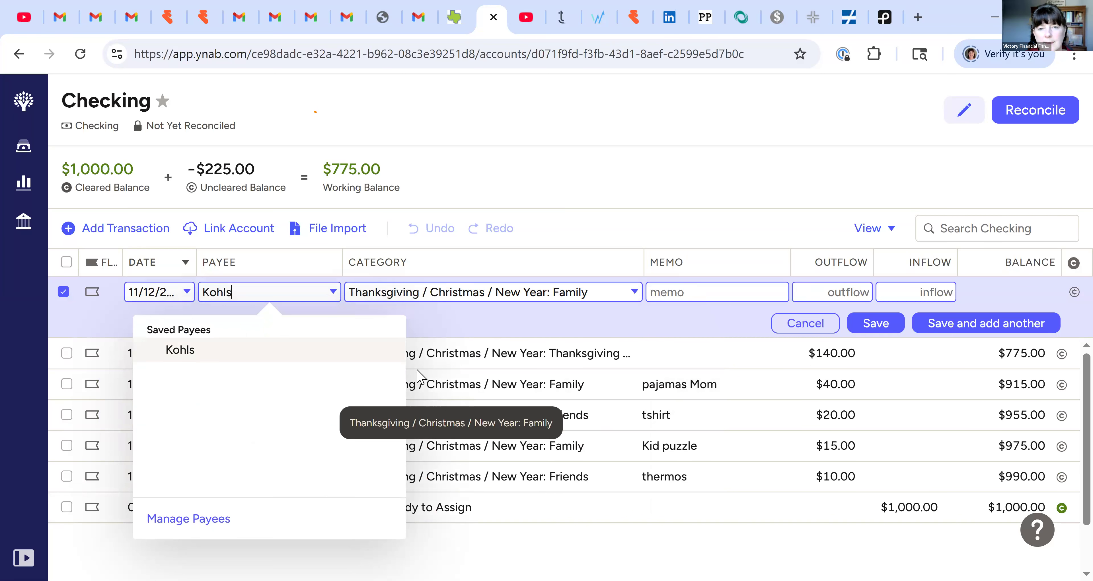
key(Tab)
key(Tab)
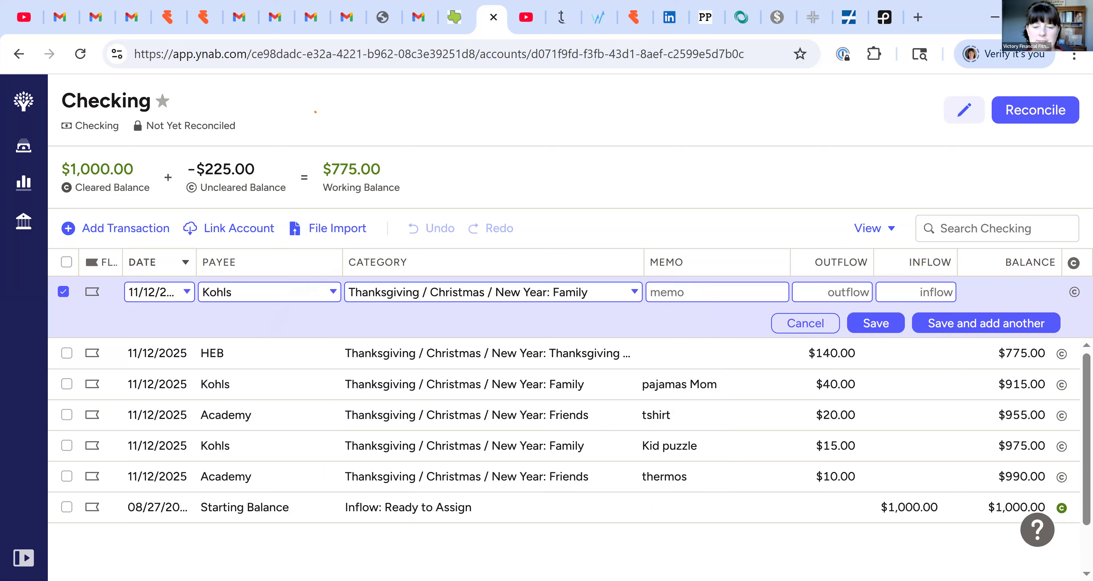
text(Kid)
key(BackSpace)
key(BackSpace)
key(BackSpace)
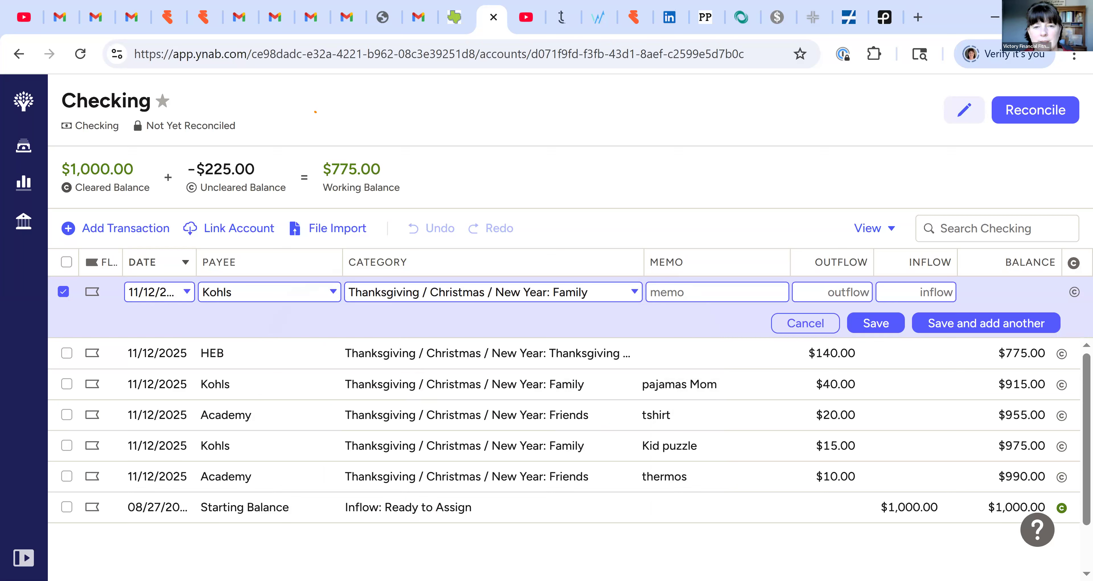
text(Kid2)
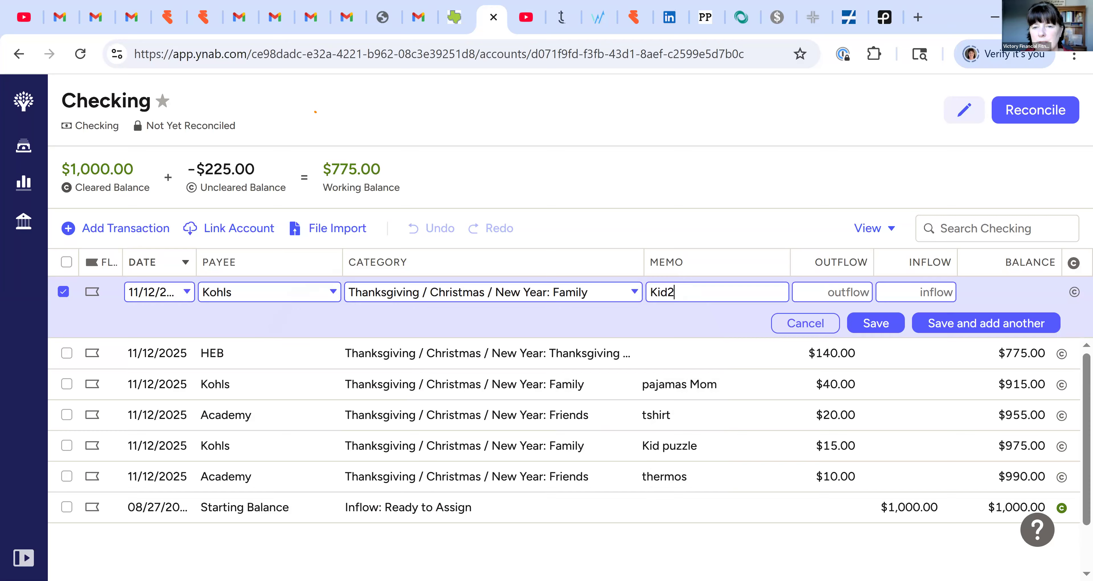
text( toy)
key(Tab)
text(1)
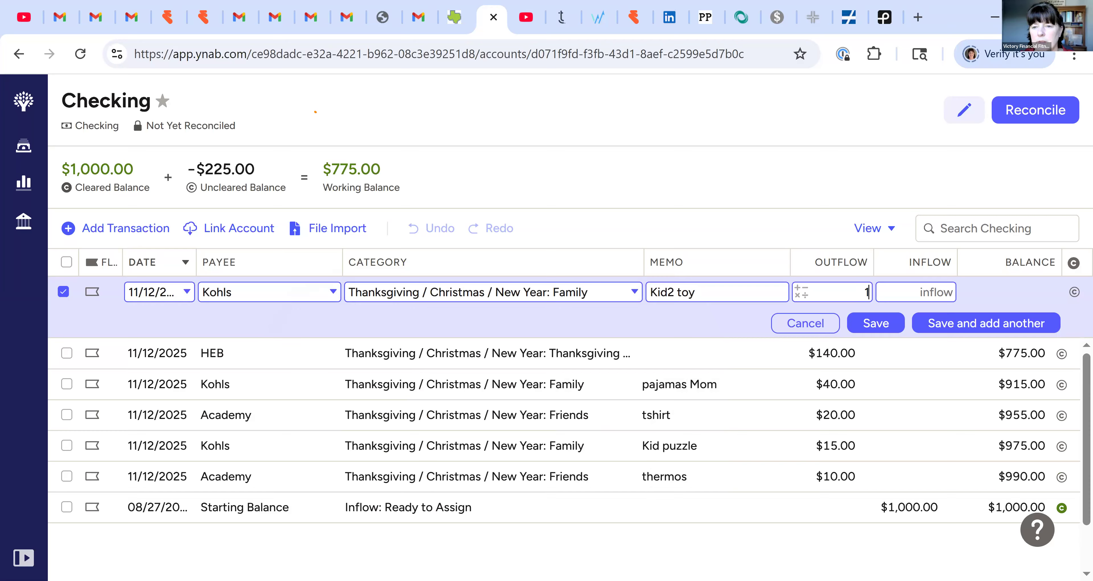
text(5)
key(Return)
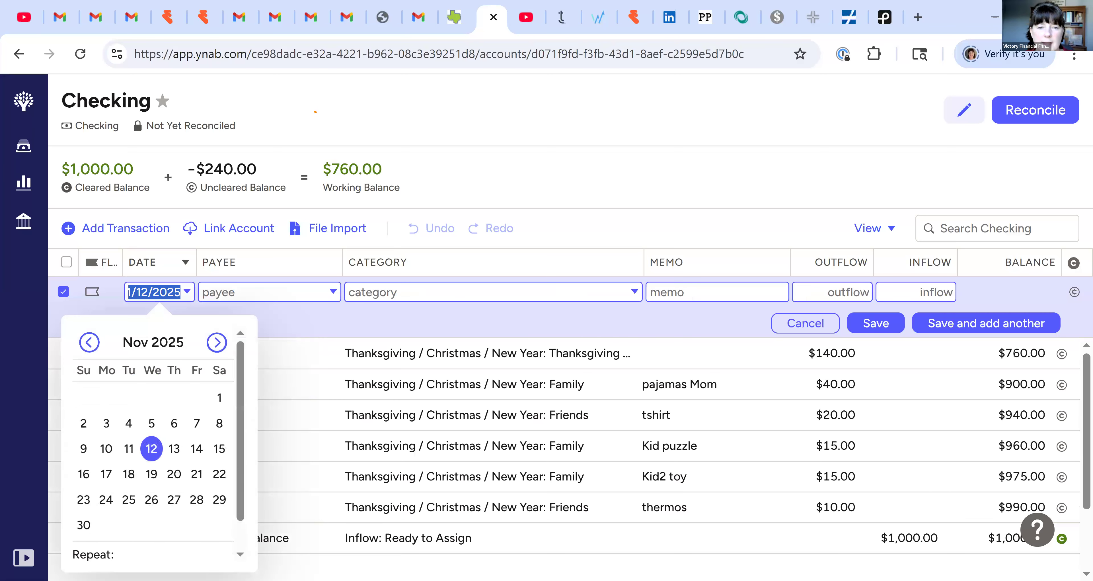
- Record a $20 outflow to Amazon under the Coworkers category with the memo "white elephant 1"
click(218, 291)
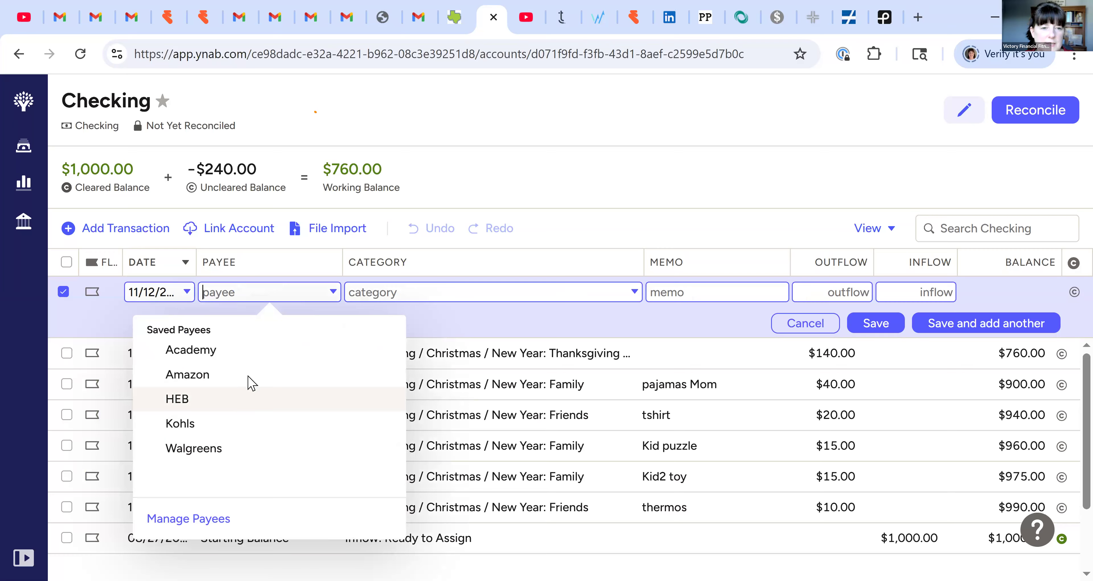
click(249, 379)
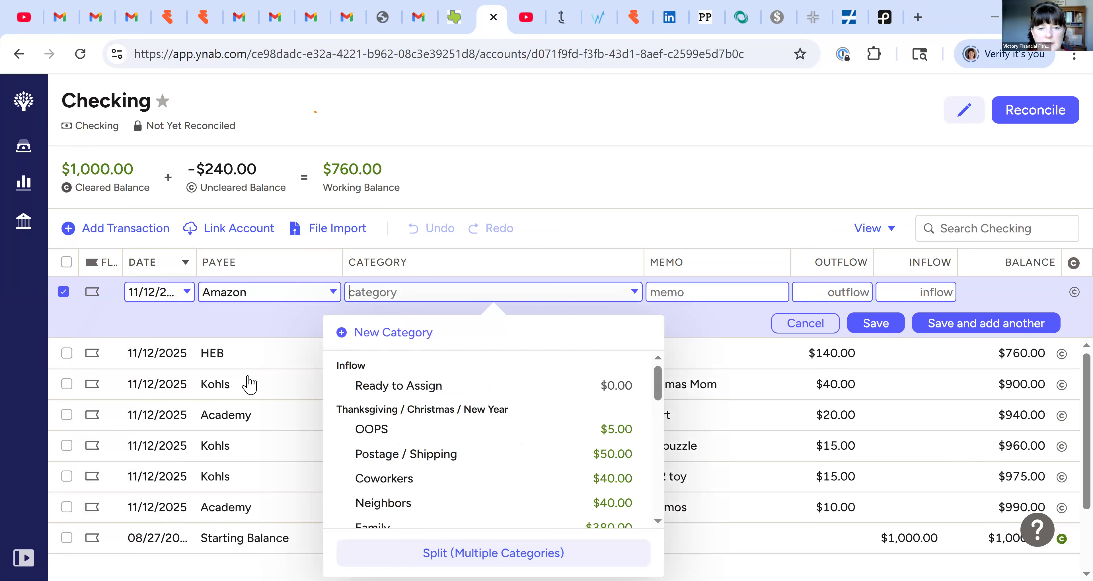
scroll(524, 459, down, 2)
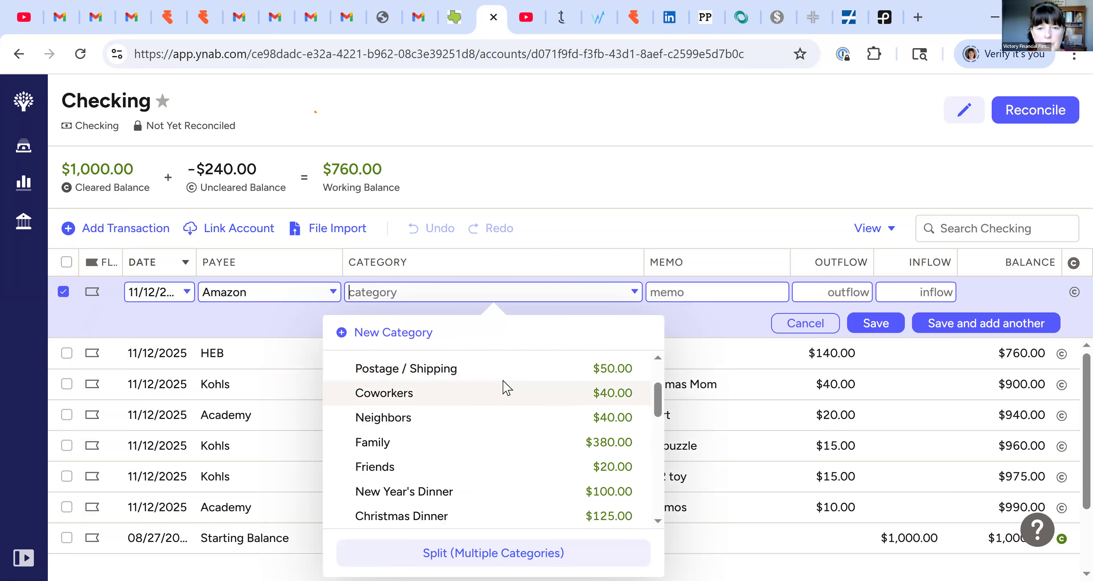
click(503, 399)
text(wh)
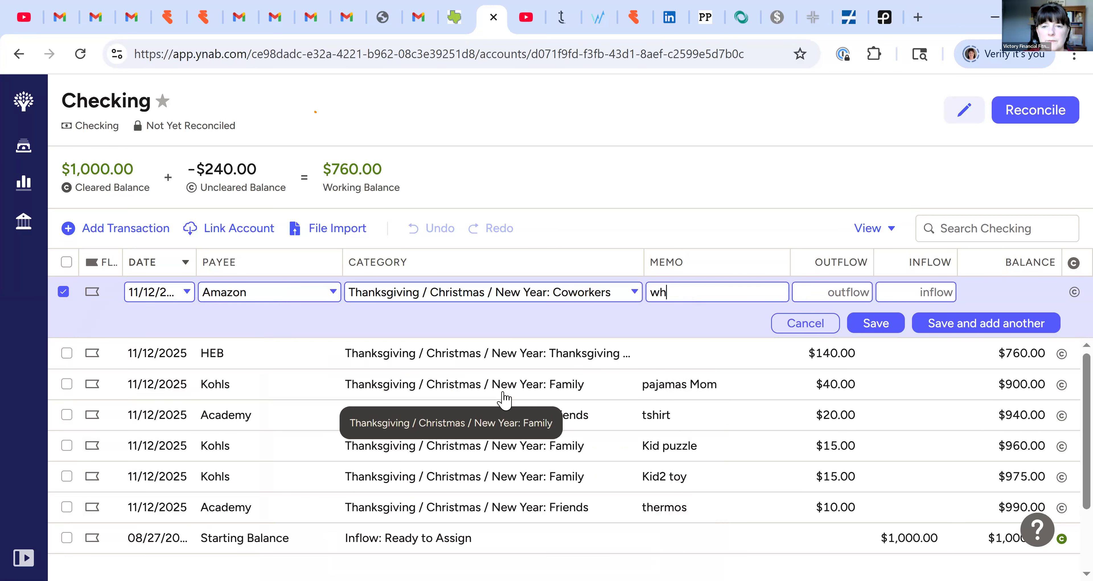
text(ite elephs)
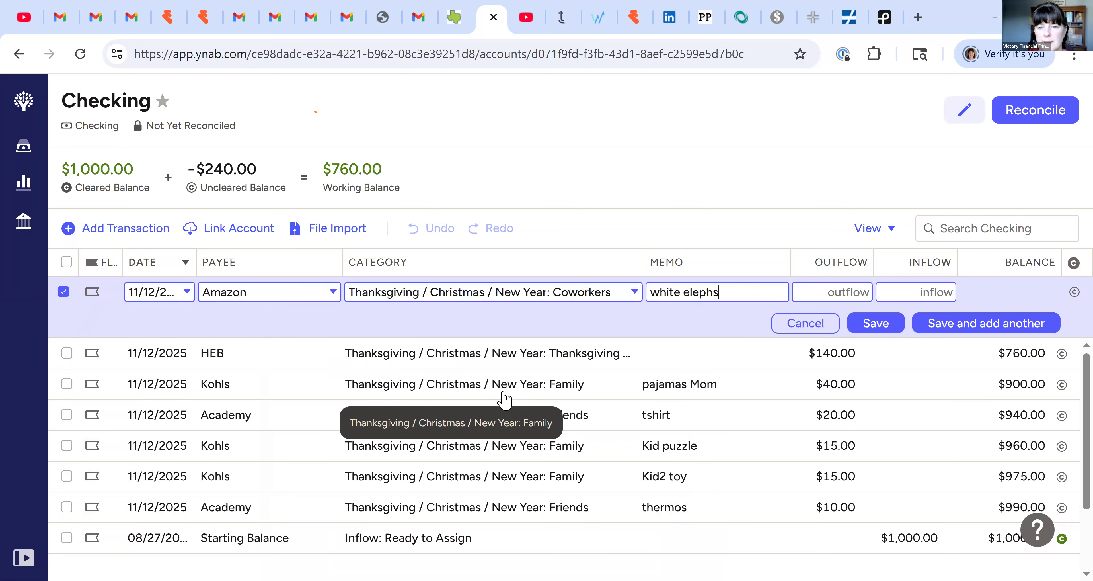
key(BackSpace)
text(ant 1)
key(Tab)
text(20)
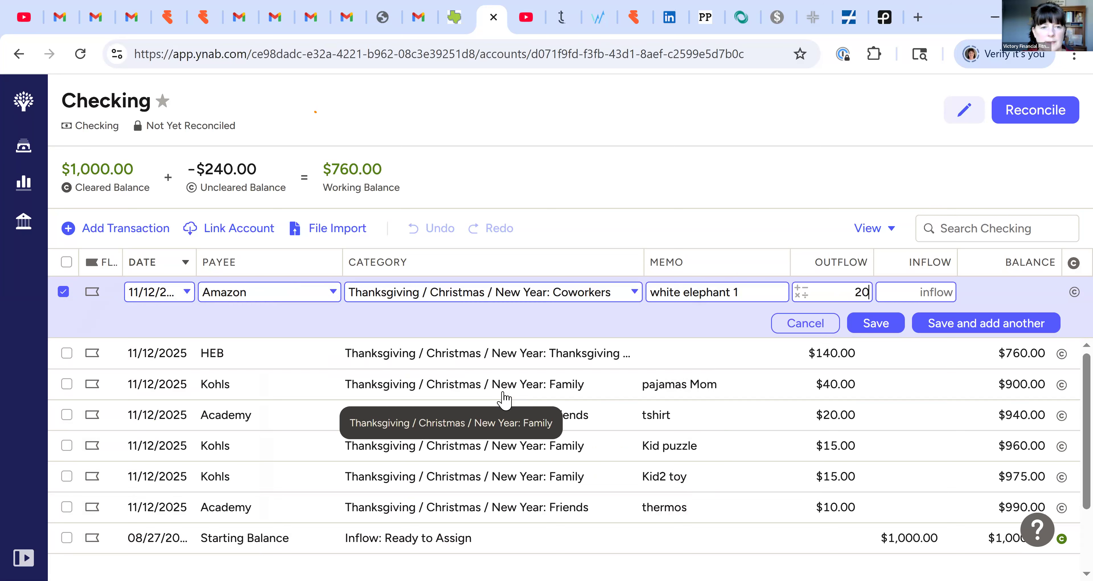
key(Return)
- Record a $10 outflow to Amazon under the Coworkers category with the memo "white elephant"
key(Tab)
text(ama)
key(Tab)
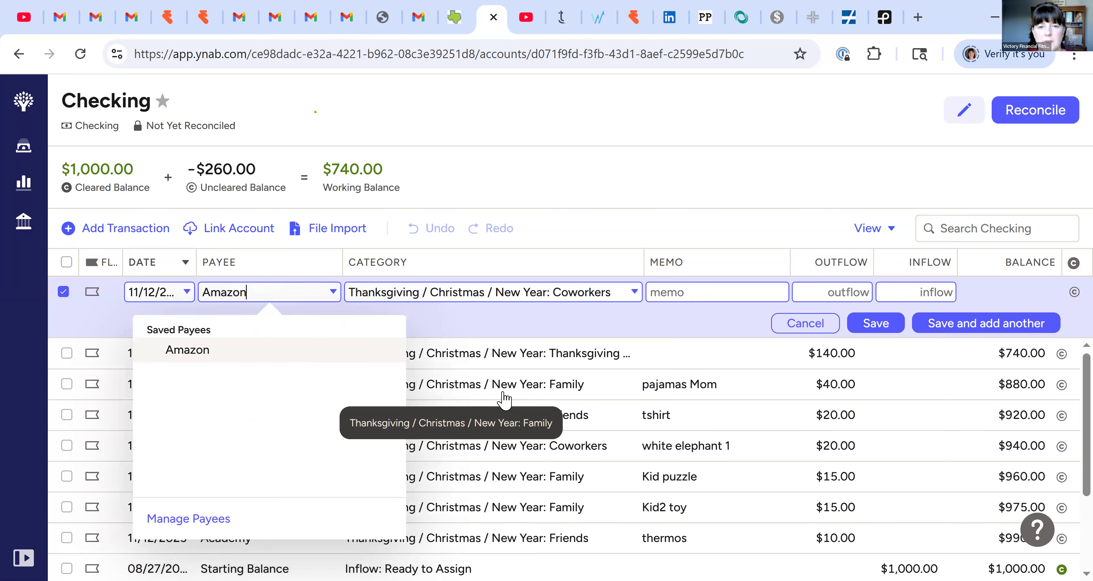
key(Tab)
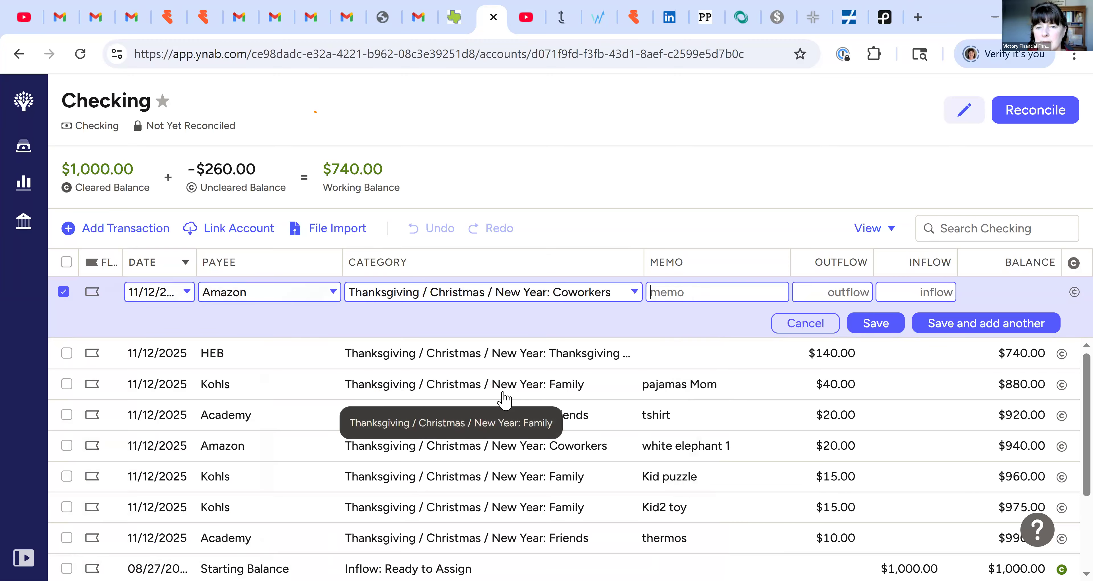
text(white elephant)
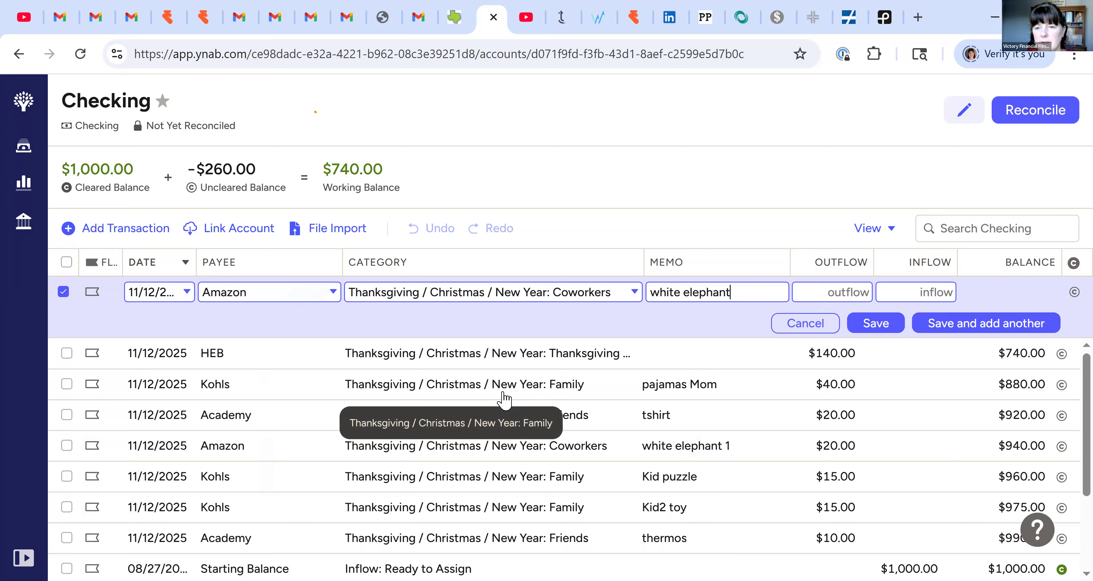
key(Tab)
text(12/2)
text(0)
key(Return)
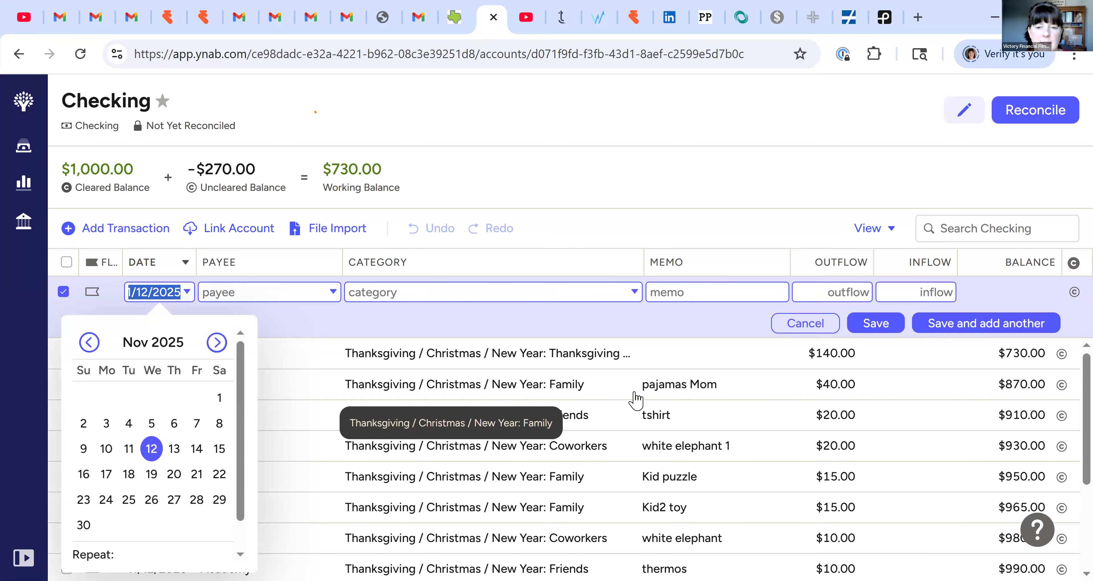
- Look over the recorded transactions in the Checking register and discard the empty new entry
scroll(696, 420, down, 1)
scroll(695, 420, up, 2)
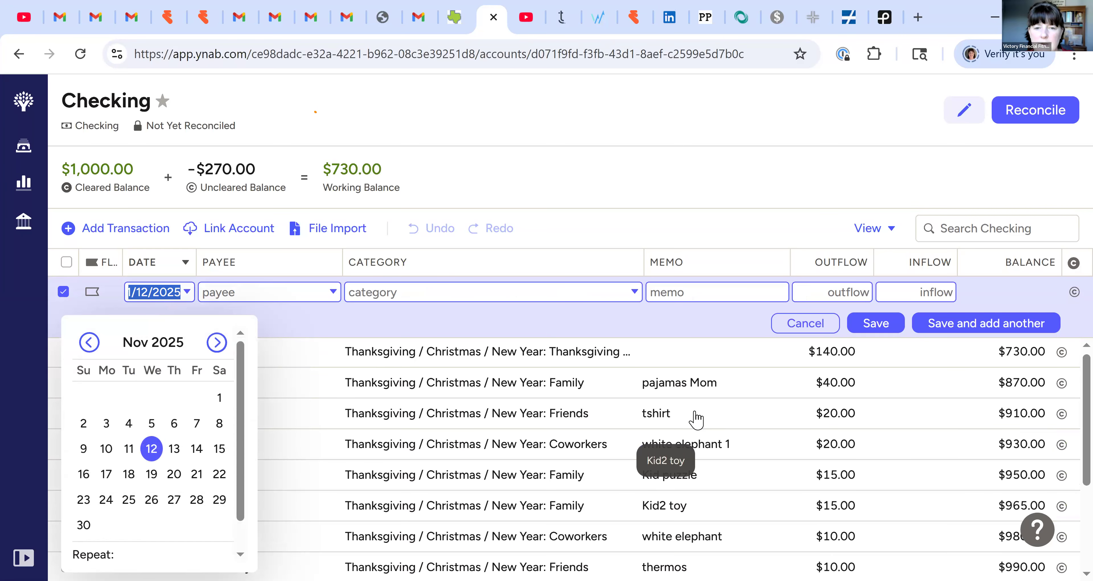
scroll(696, 420, down, 3)
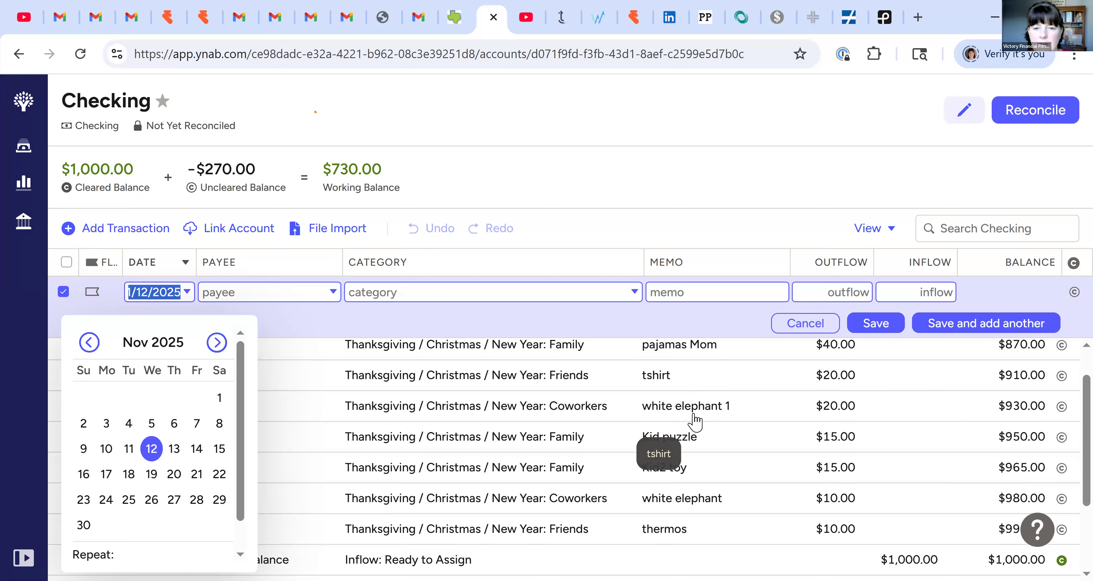
scroll(696, 420, up, 3)
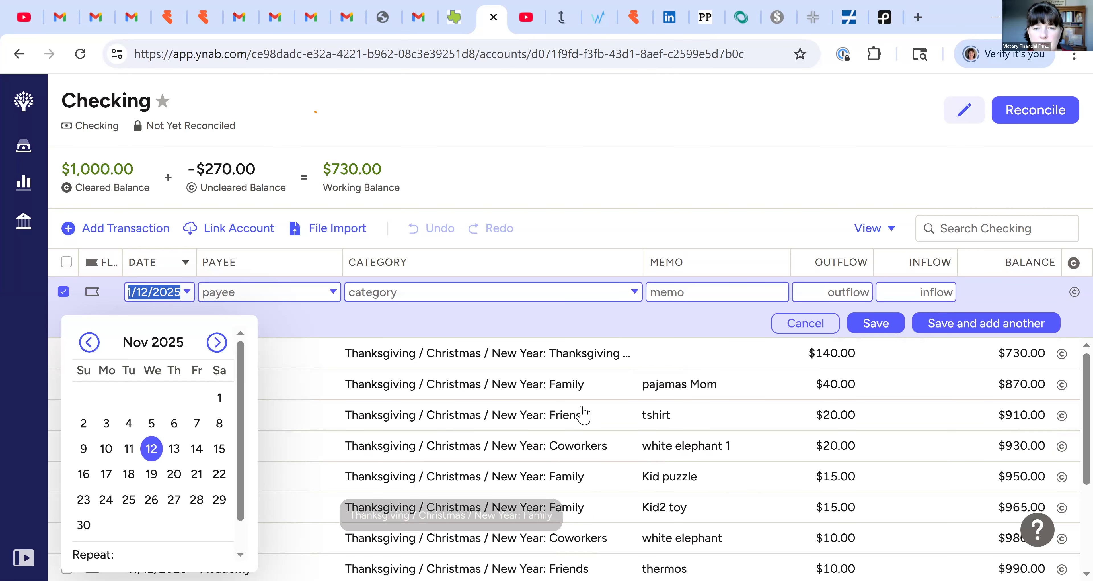
click(788, 327)
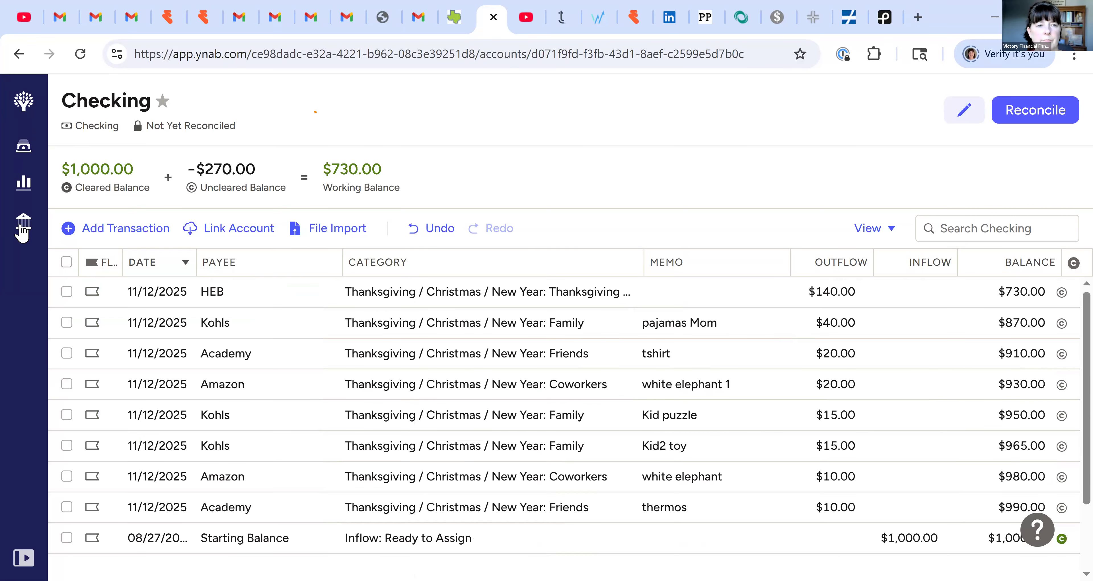
- Review the November 2025 activity transactions of the Thanksgiving / Christmas / New Year group in the budget
click(24, 147)
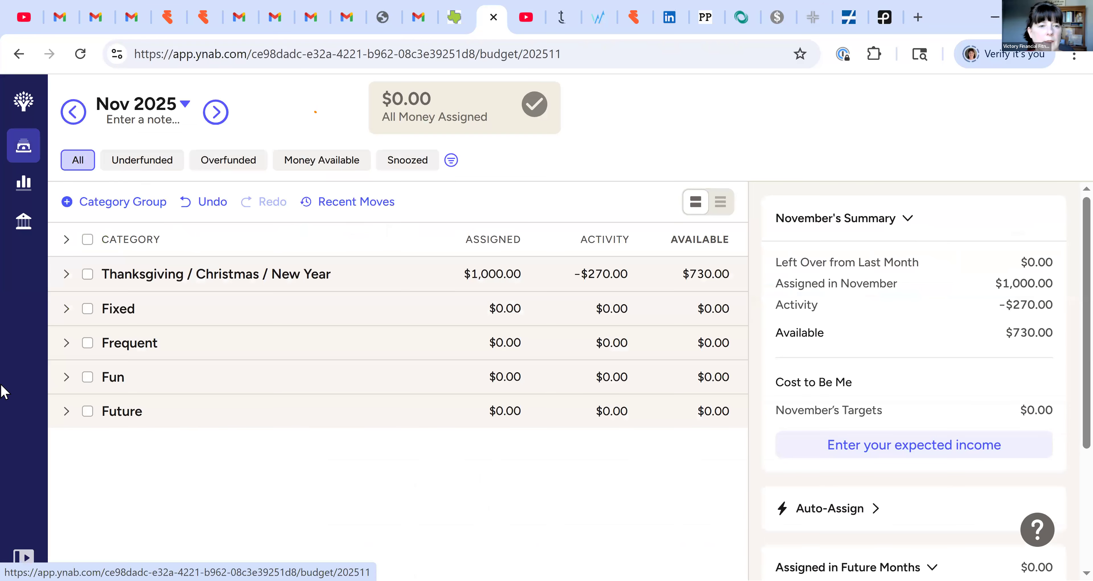
click(601, 274)
scroll(594, 484, down, 2)
scroll(604, 479, up, 2)
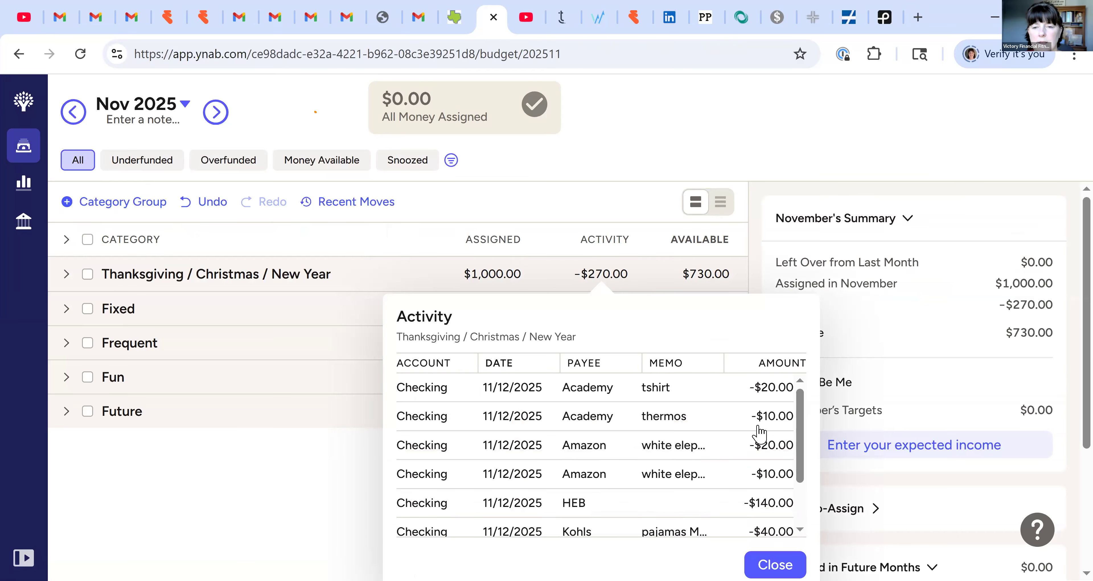
scroll(797, 522, down, 2)
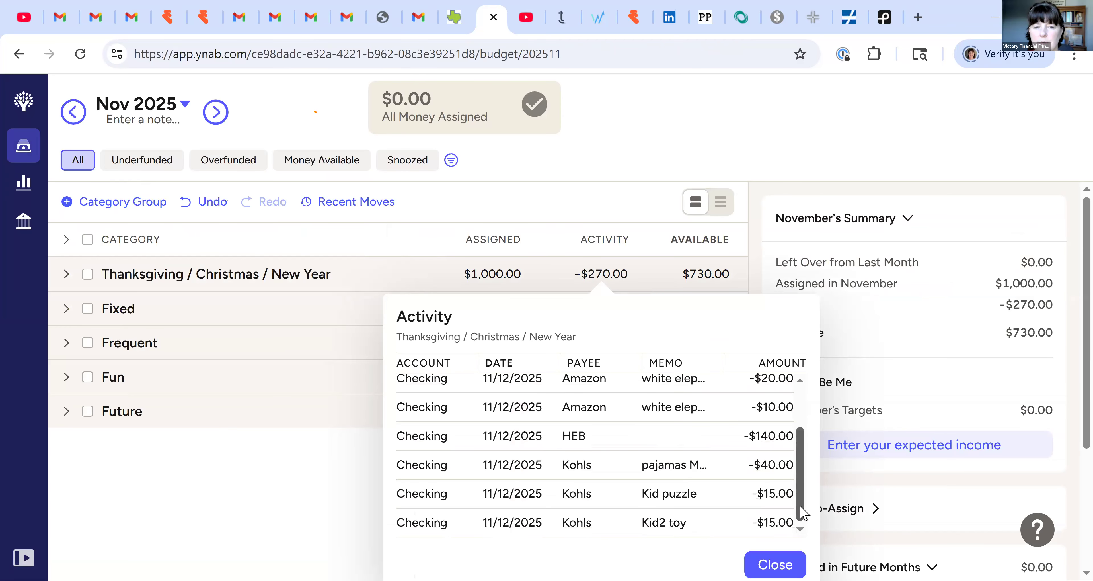
scroll(801, 441, up, 2)
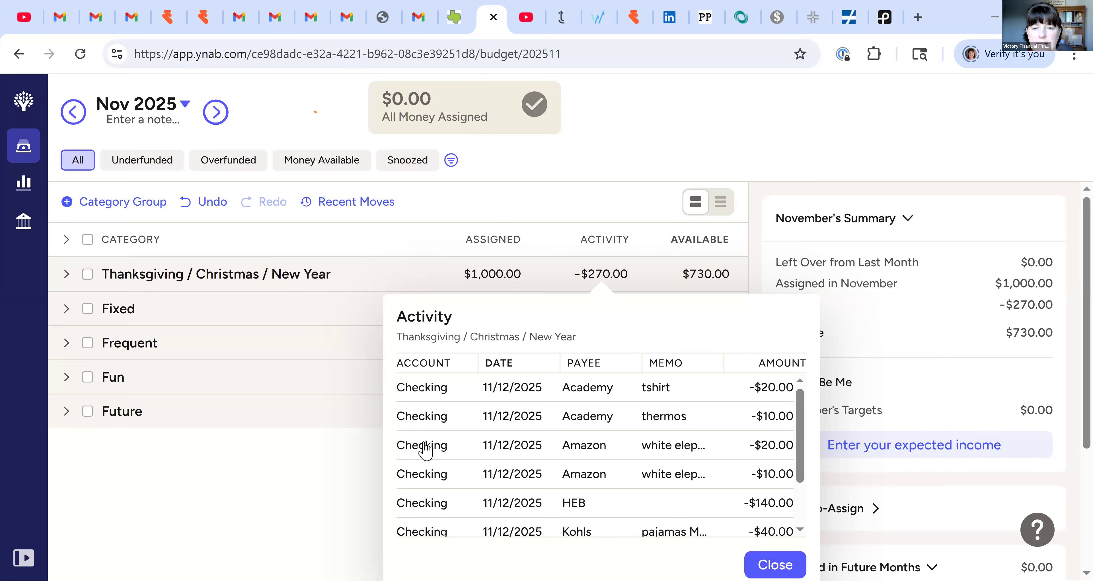
scroll(735, 470, down, 1)
scroll(735, 470, down, 2)
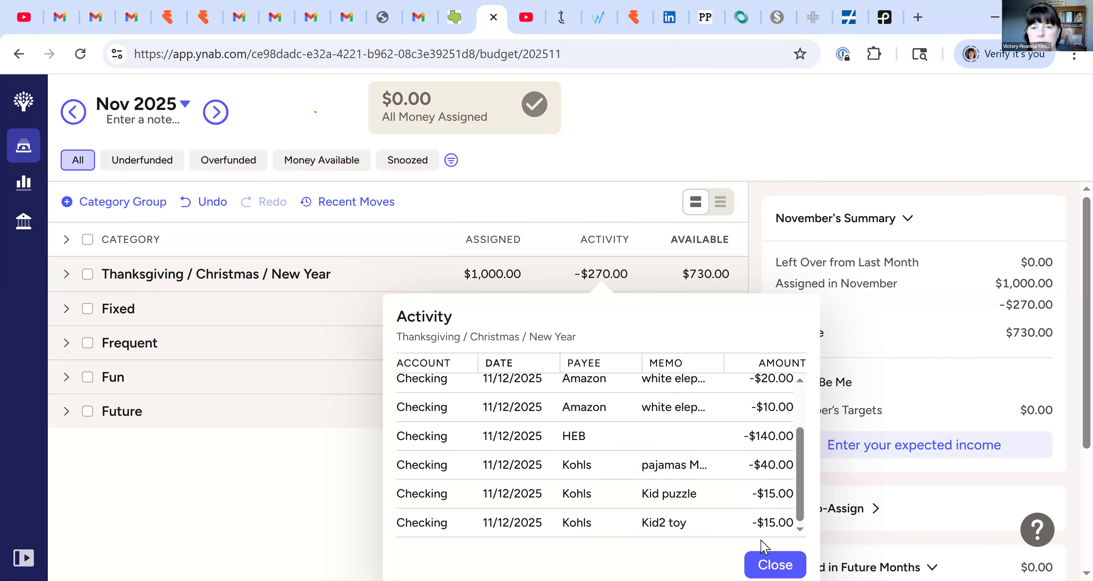
click(775, 565)
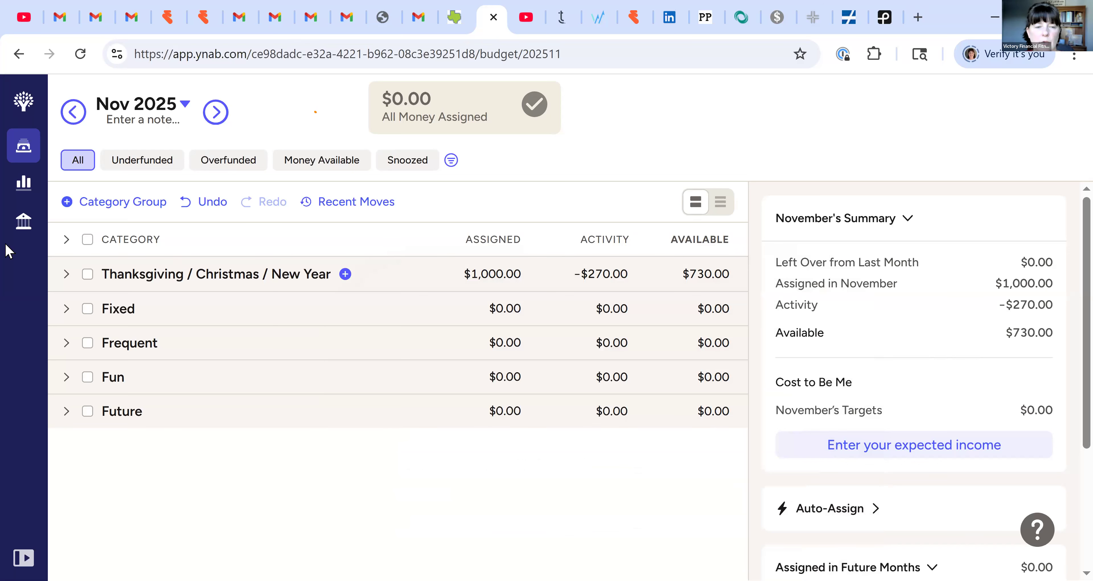
- Examine the spending breakdown report by category and list the transactions behind the Friends slice
click(20, 185)
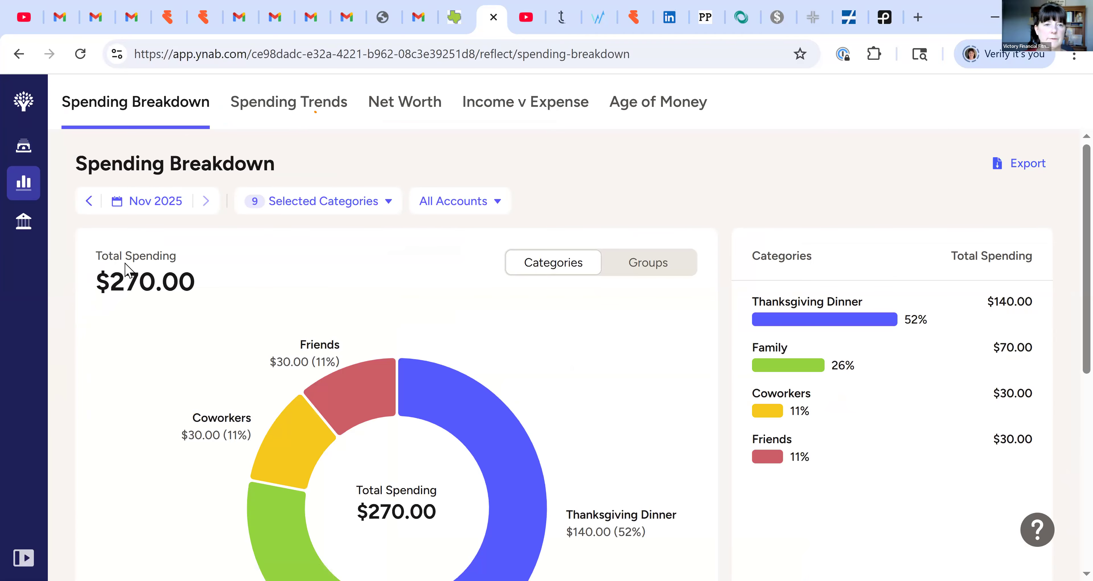
scroll(628, 214, down, 2)
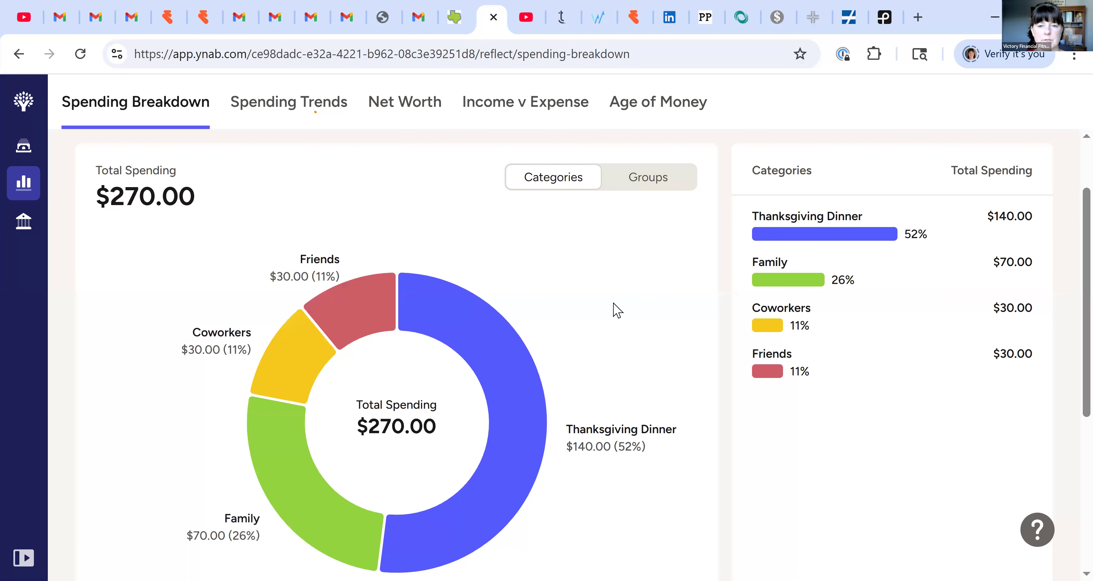
mouse_move(533, 382)
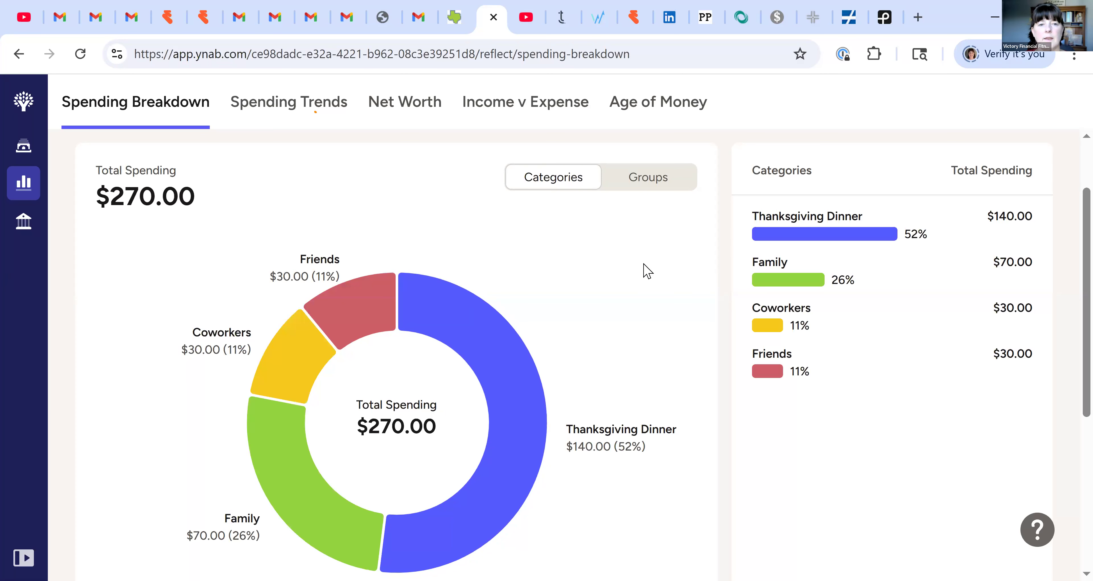
mouse_move(378, 321)
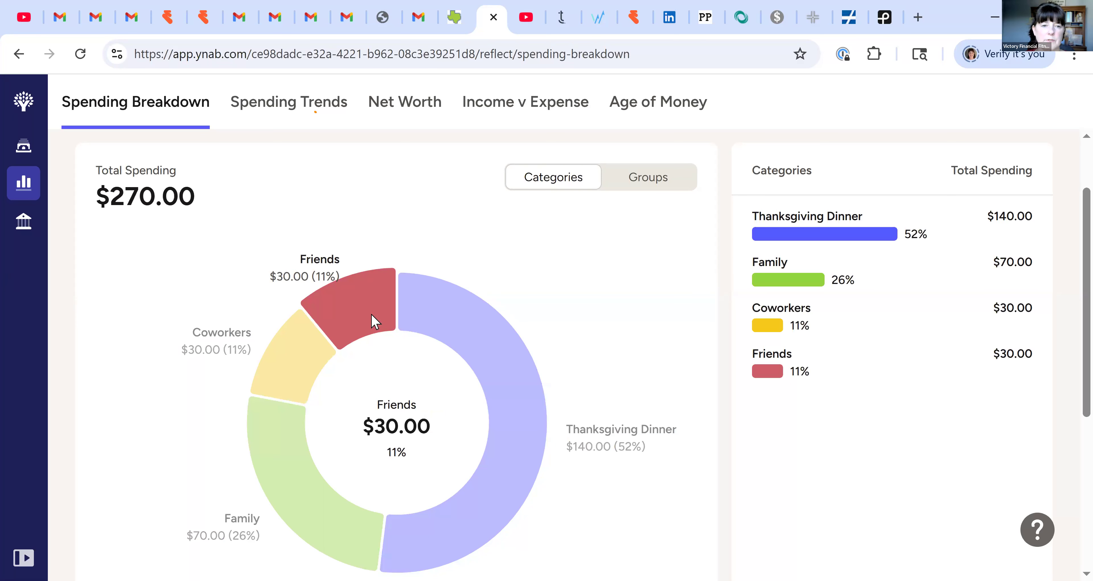
mouse_move(294, 360)
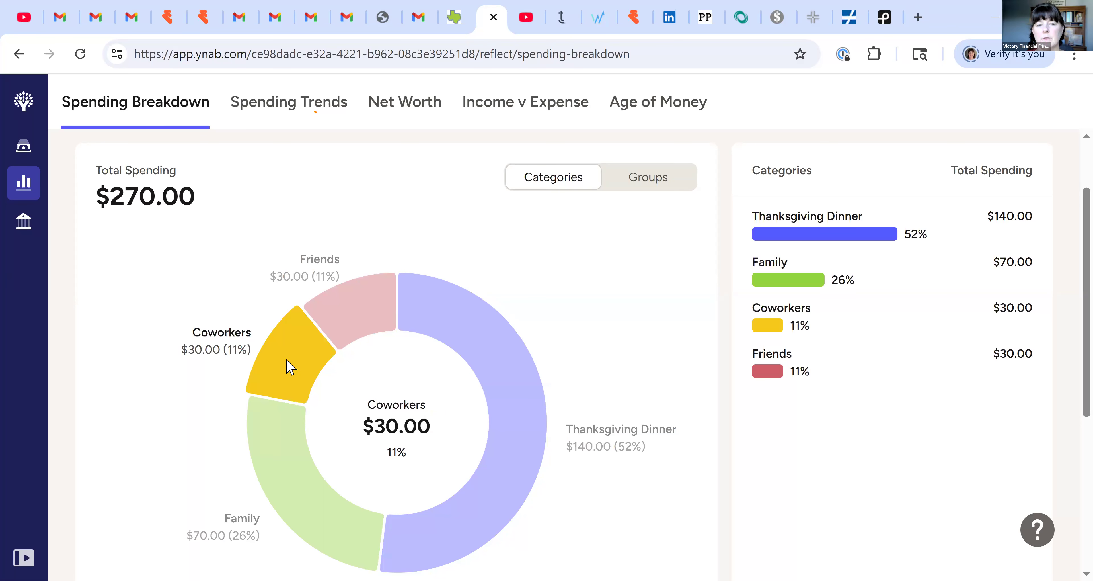
mouse_move(291, 469)
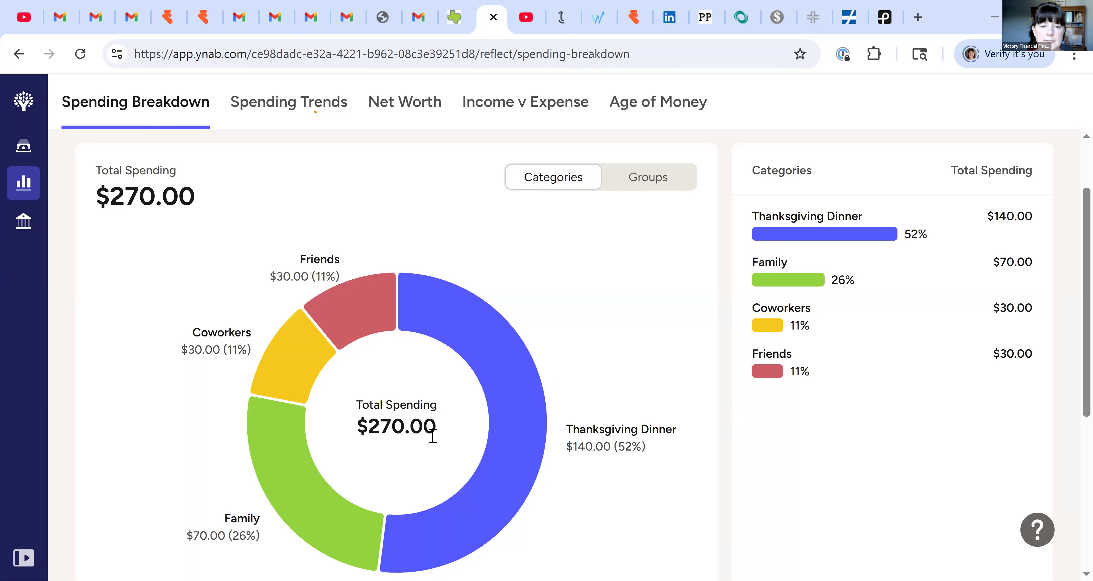
mouse_move(347, 330)
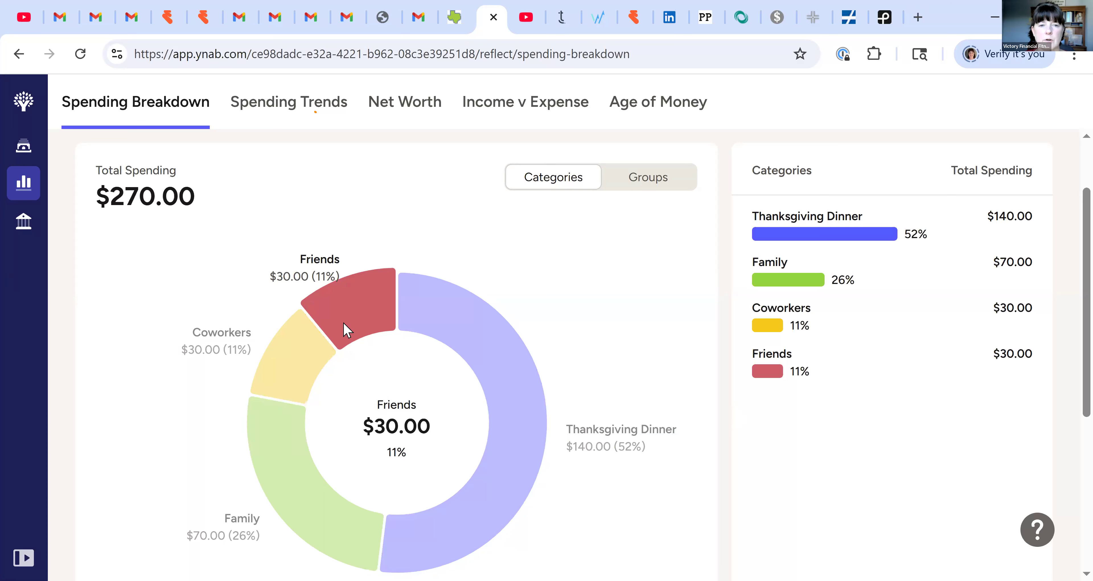
click(346, 329)
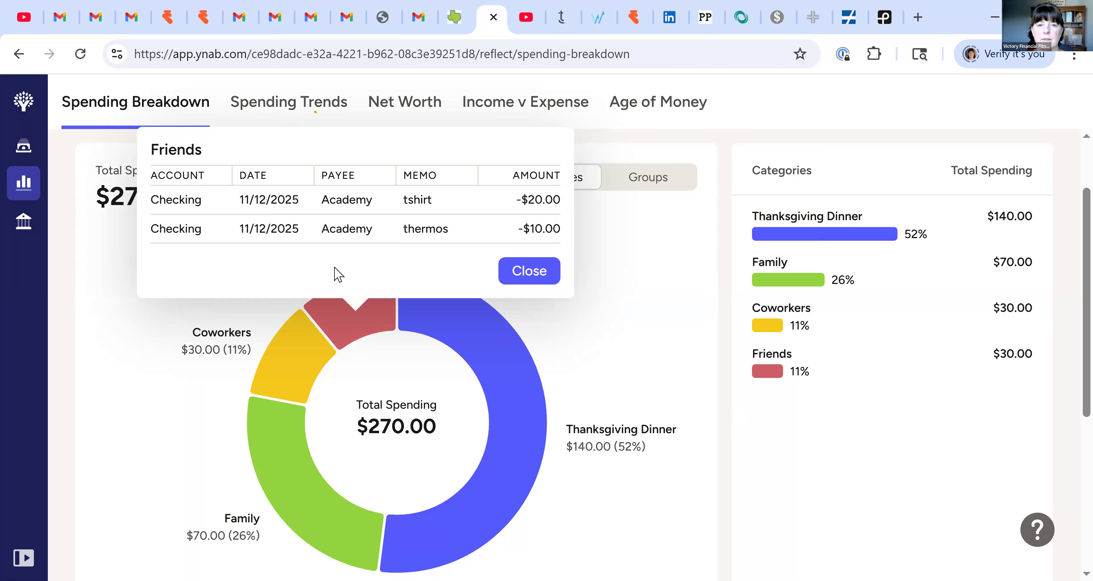
- List the transactions behind the Coworkers and Family slices of the spending breakdown chart, closing each list after reading it
click(517, 271)
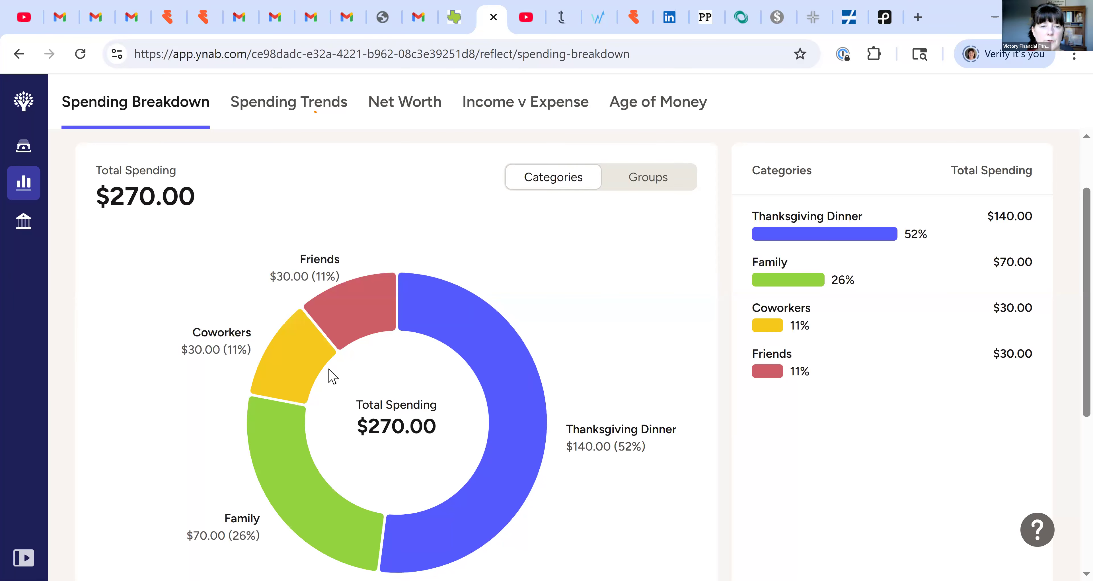
click(304, 376)
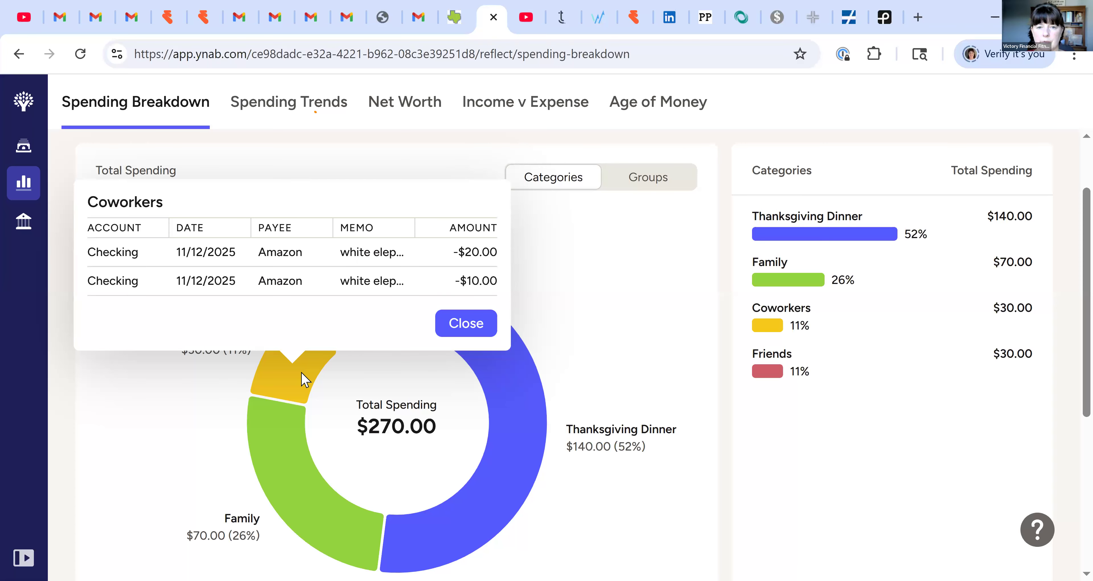
click(462, 333)
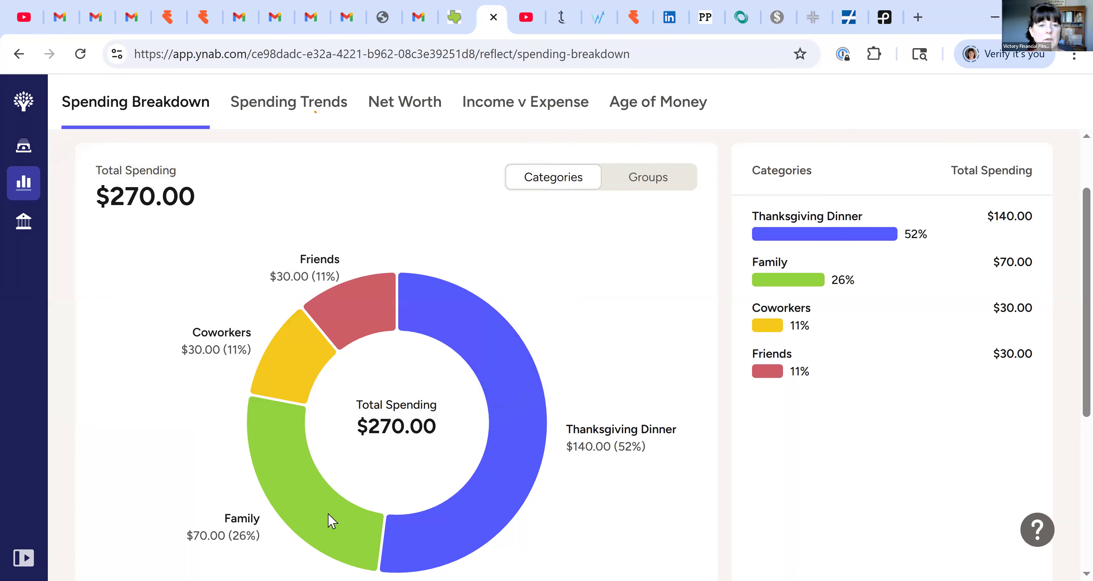
click(326, 520)
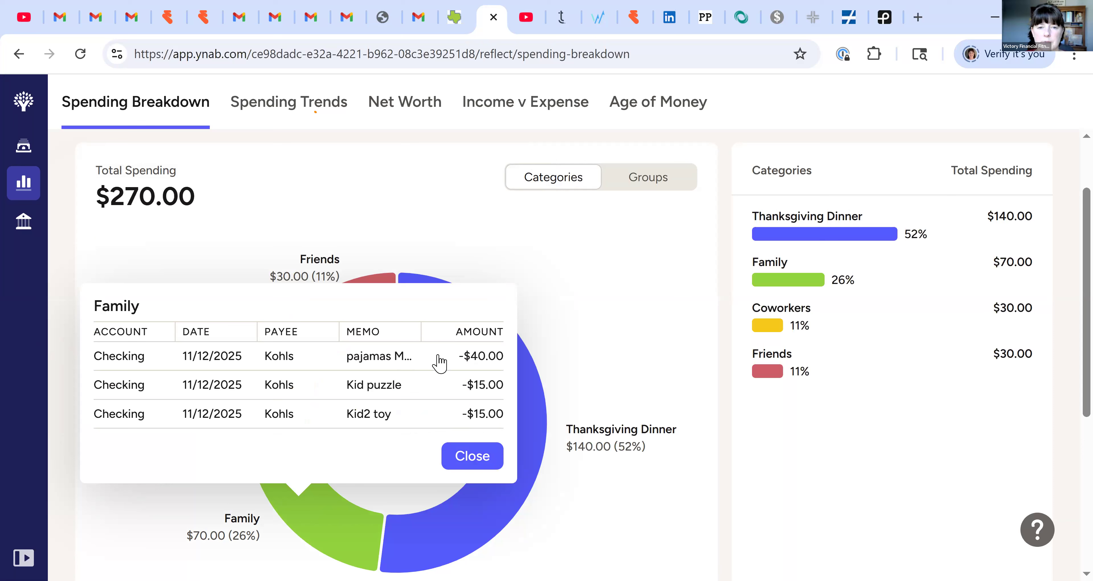
click(454, 456)
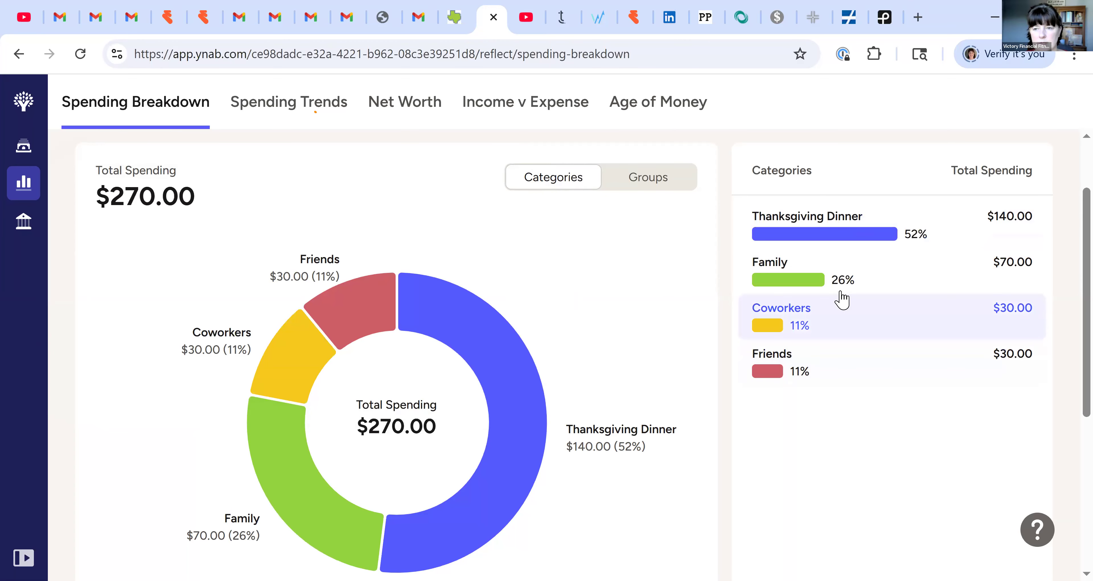
- View the spending breakdown by groups and return it to the categories view
click(675, 189)
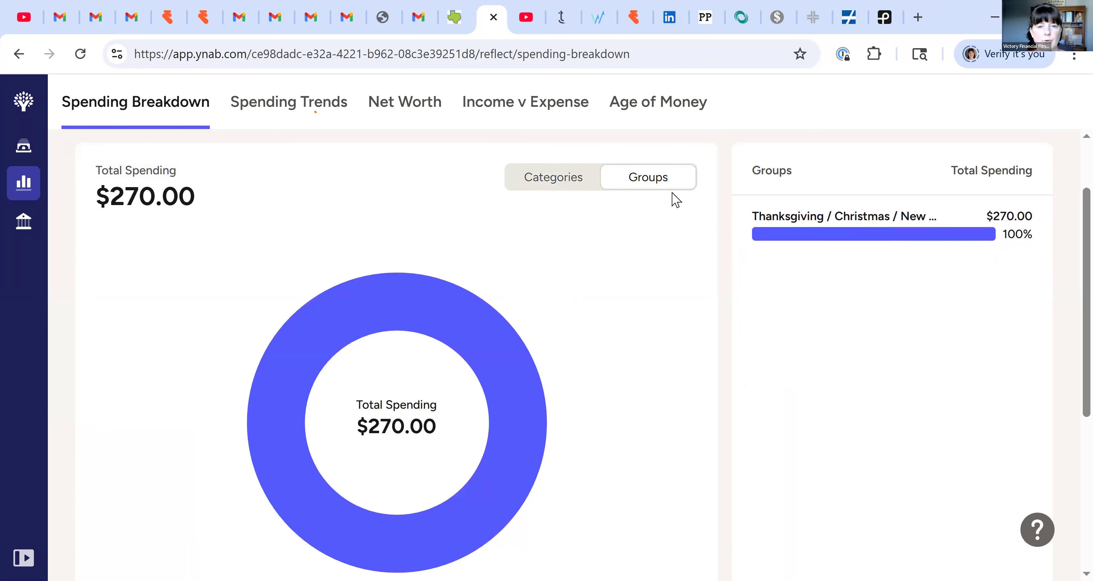
click(577, 189)
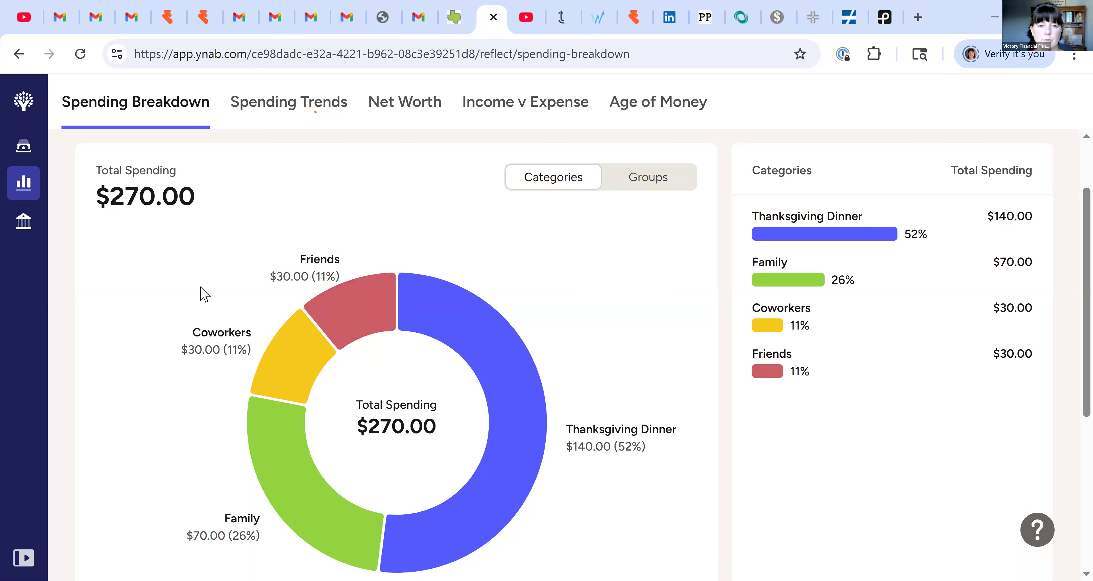
- Review the transactions behind each category slice in turn, from Friends, Coworkers and Family through to Thanksgiving Dinner
click(366, 316)
click(299, 361)
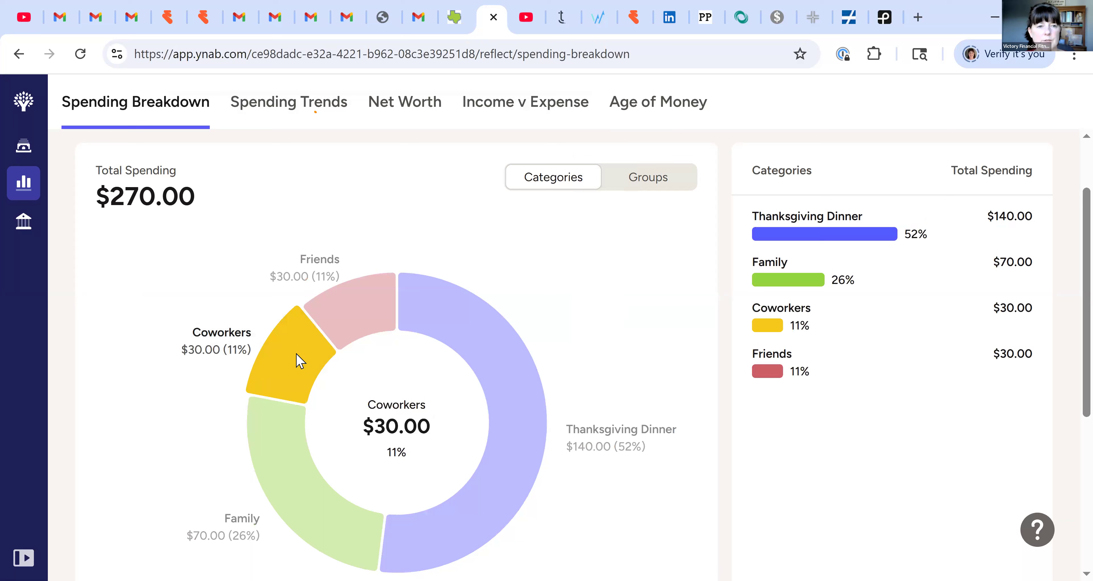
click(299, 360)
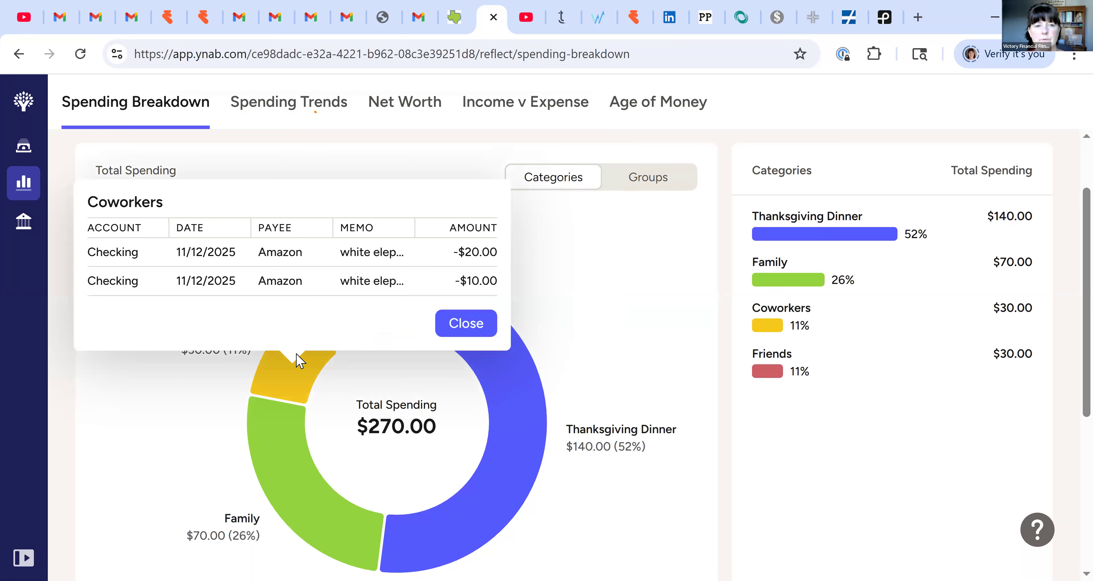
click(292, 471)
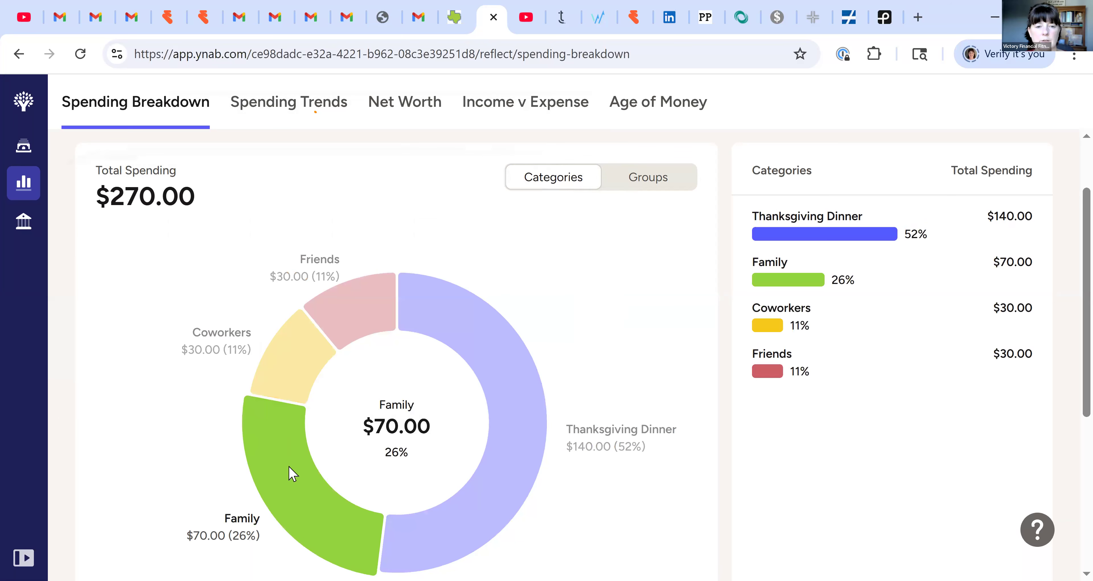
click(292, 472)
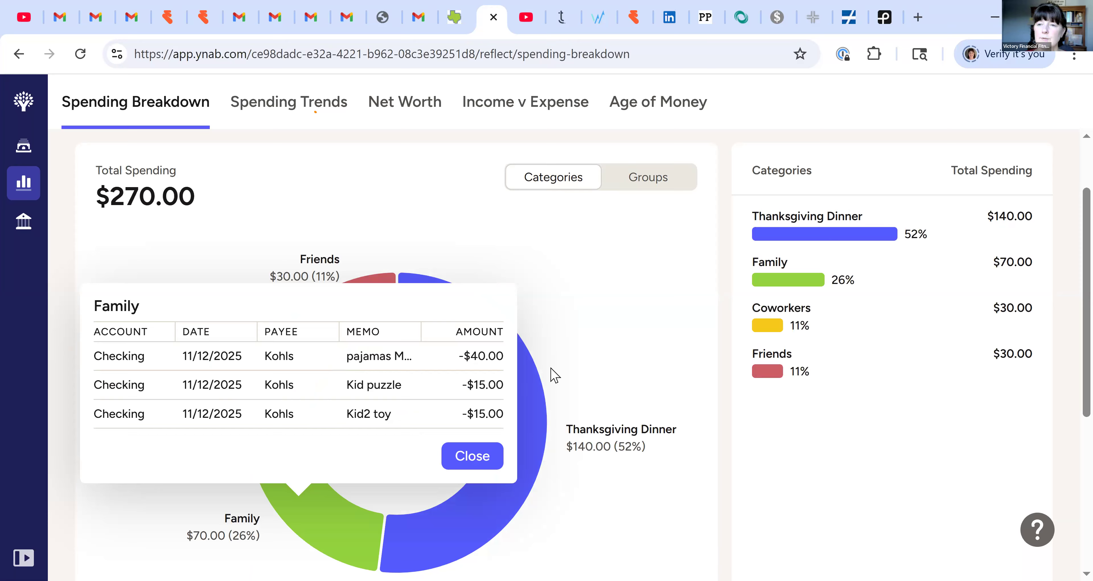
click(482, 469)
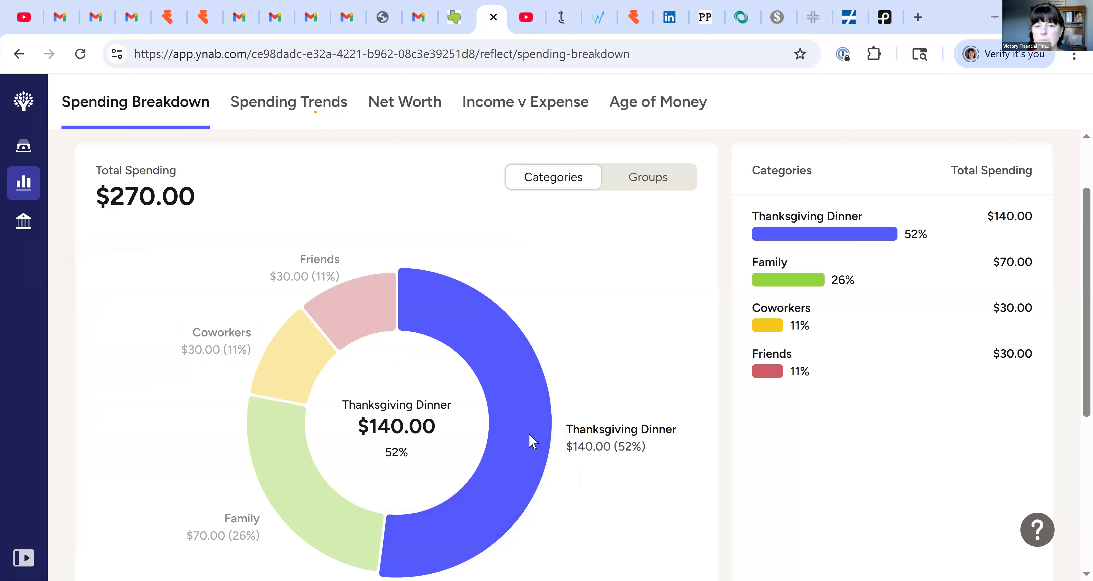
click(533, 441)
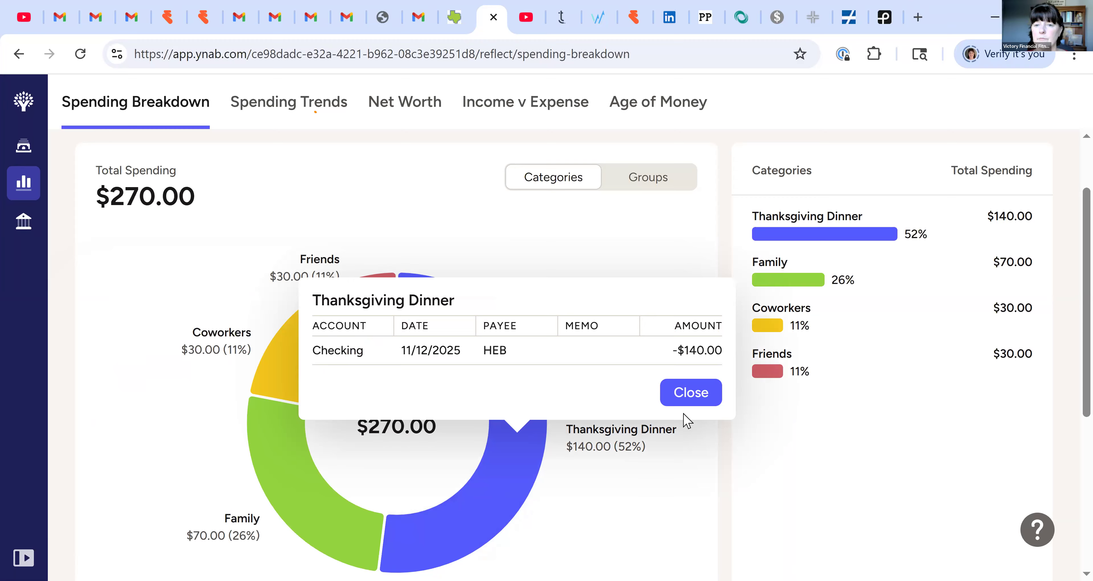
click(689, 398)
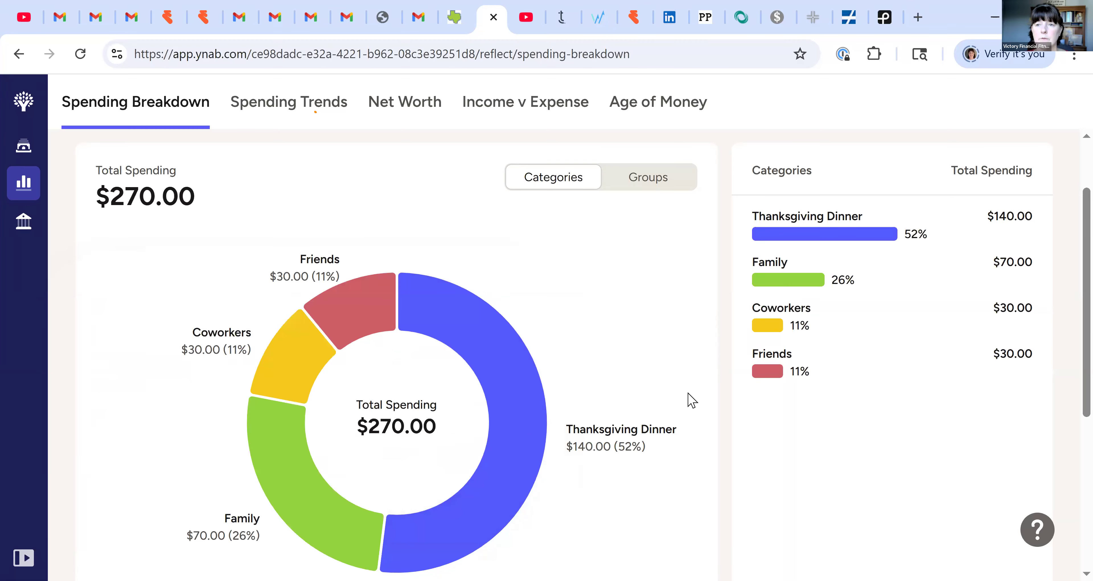